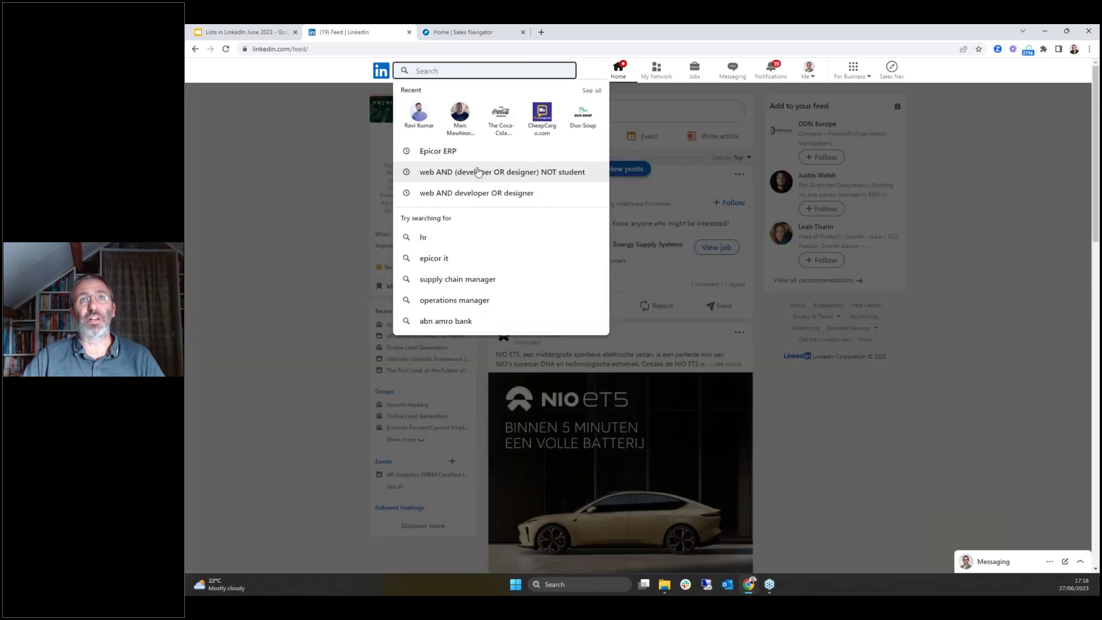
Search LinkedIn people for "web AND (developer OR designer) NOT student" and collapse the Dux-Soup Tricks panel.
click(482, 172)
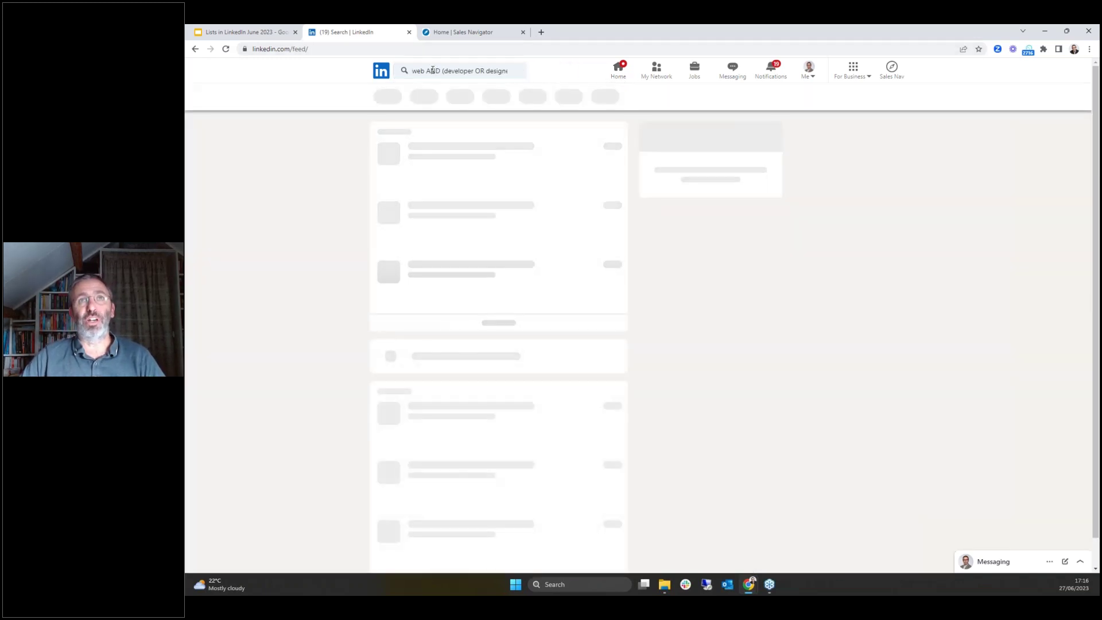
click(433, 71)
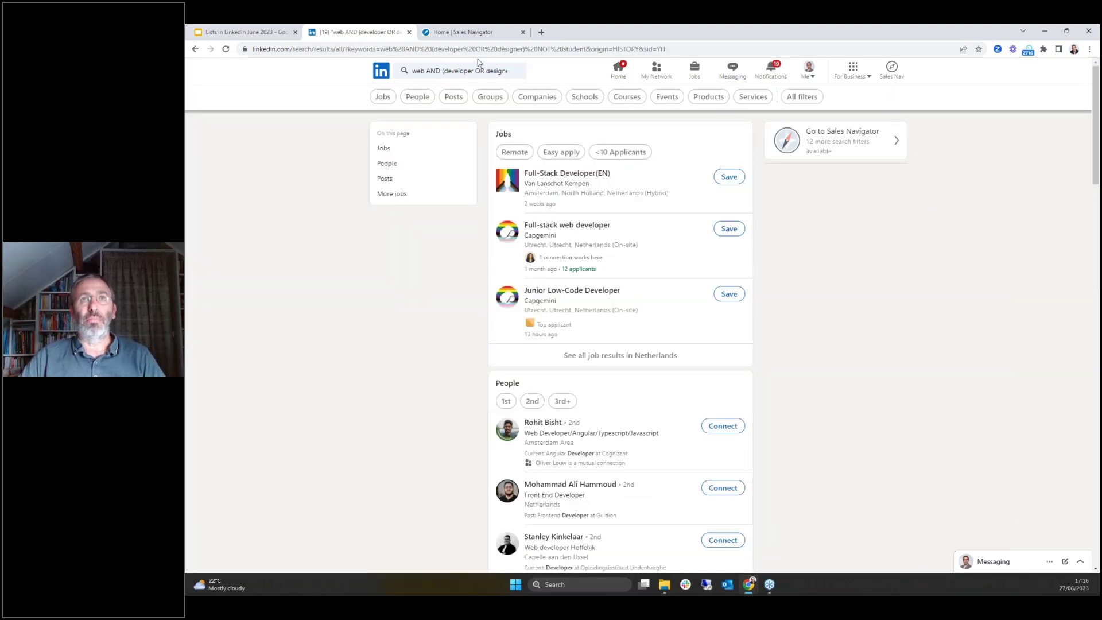
click(566, 72)
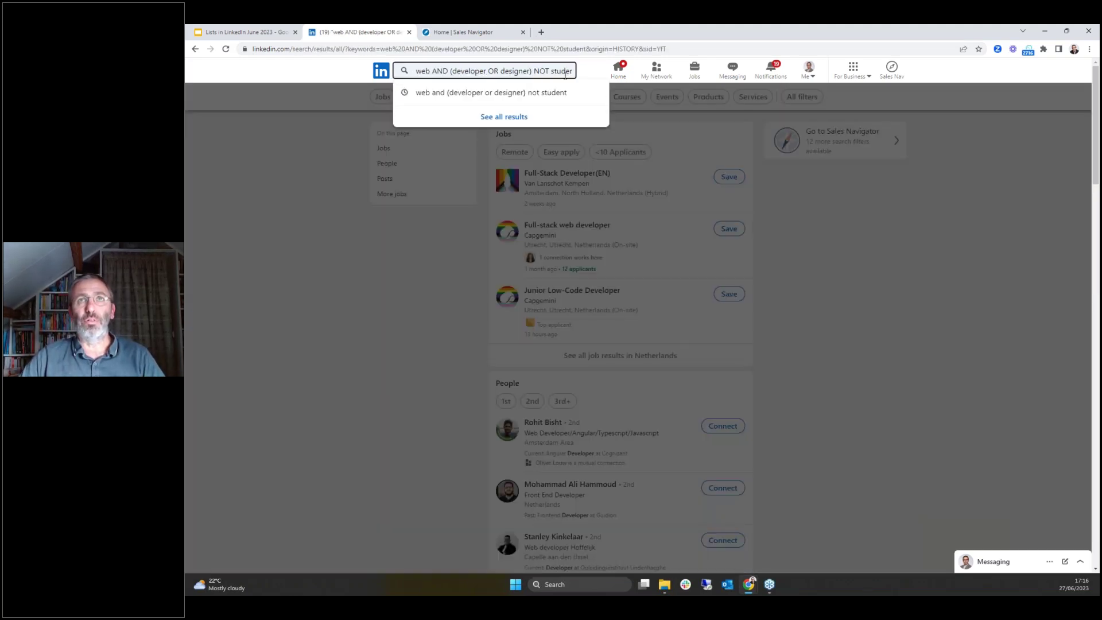
click(511, 119)
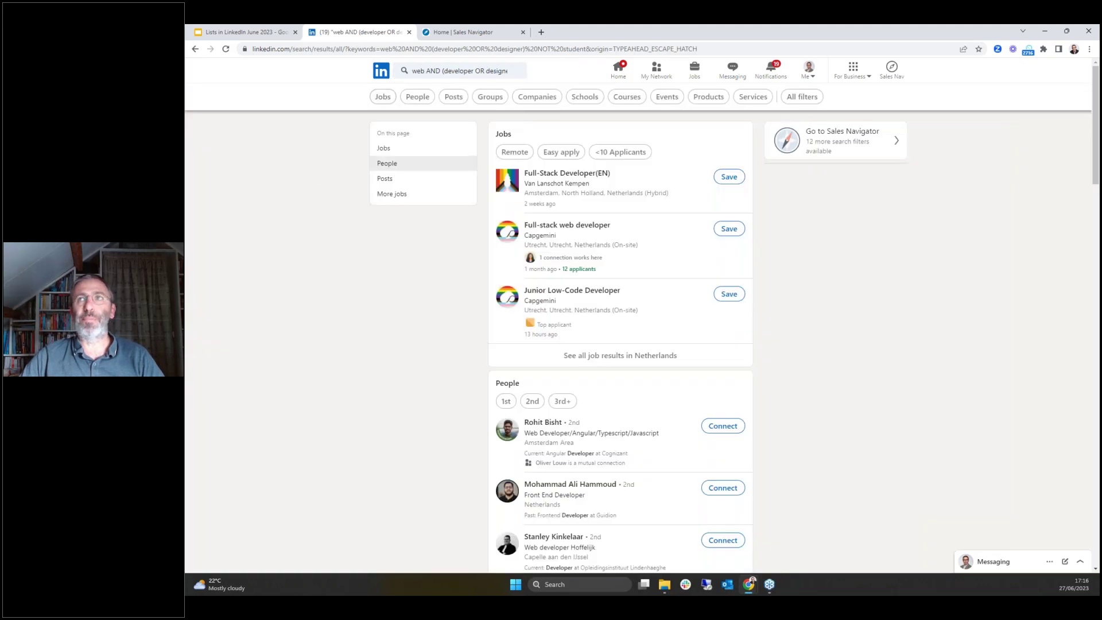
click(418, 97)
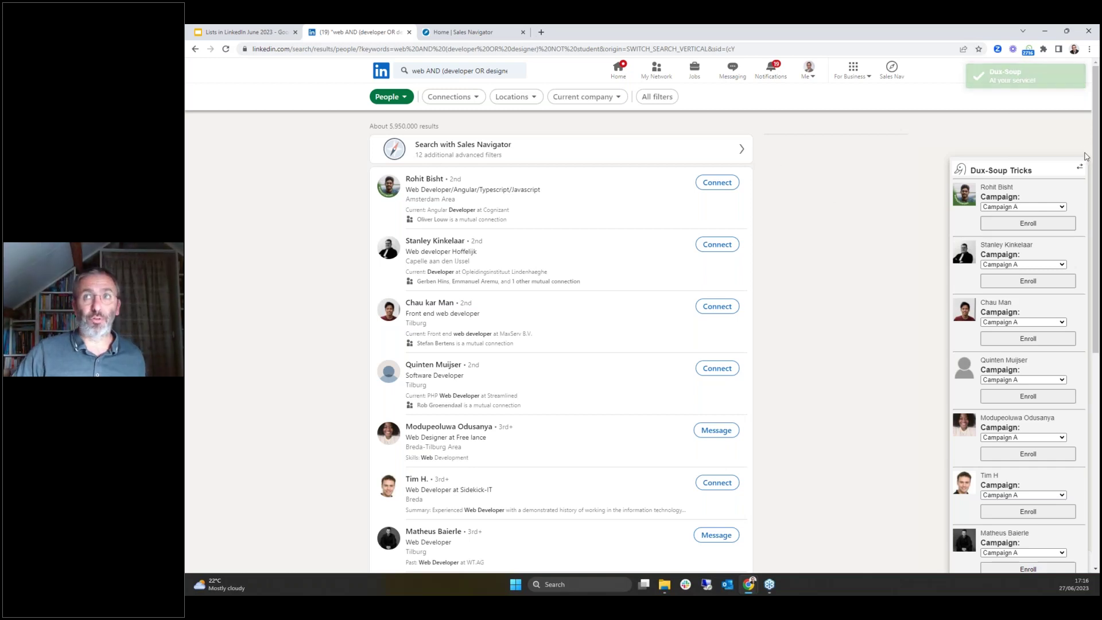
click(1080, 169)
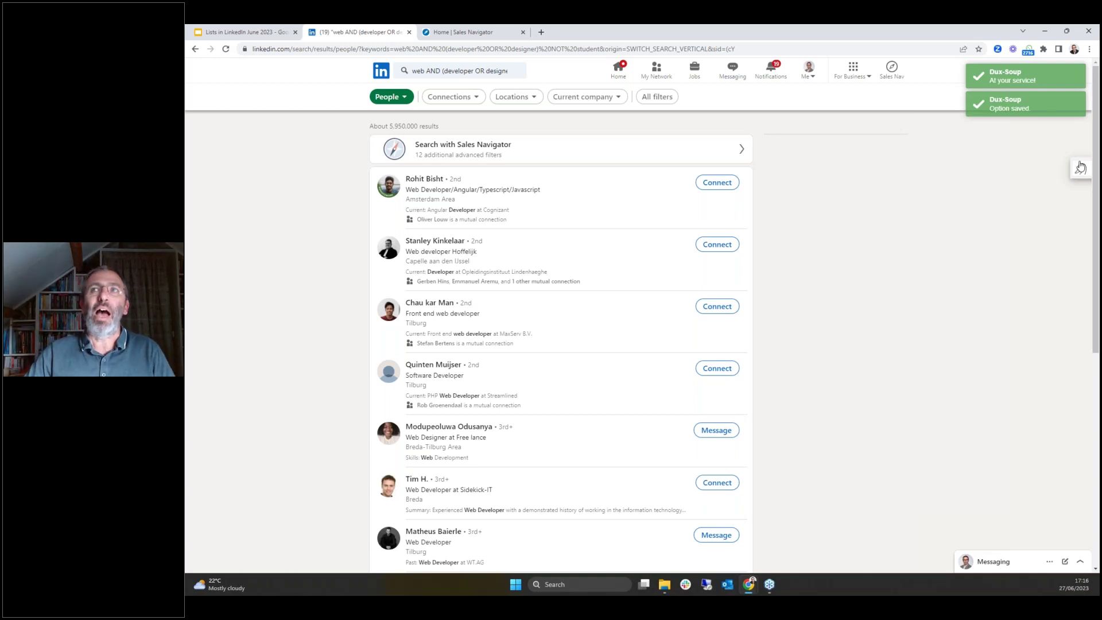
Open the Dux-Soup options, enlarge the page for reading and show the Browser settings.
click(1013, 49)
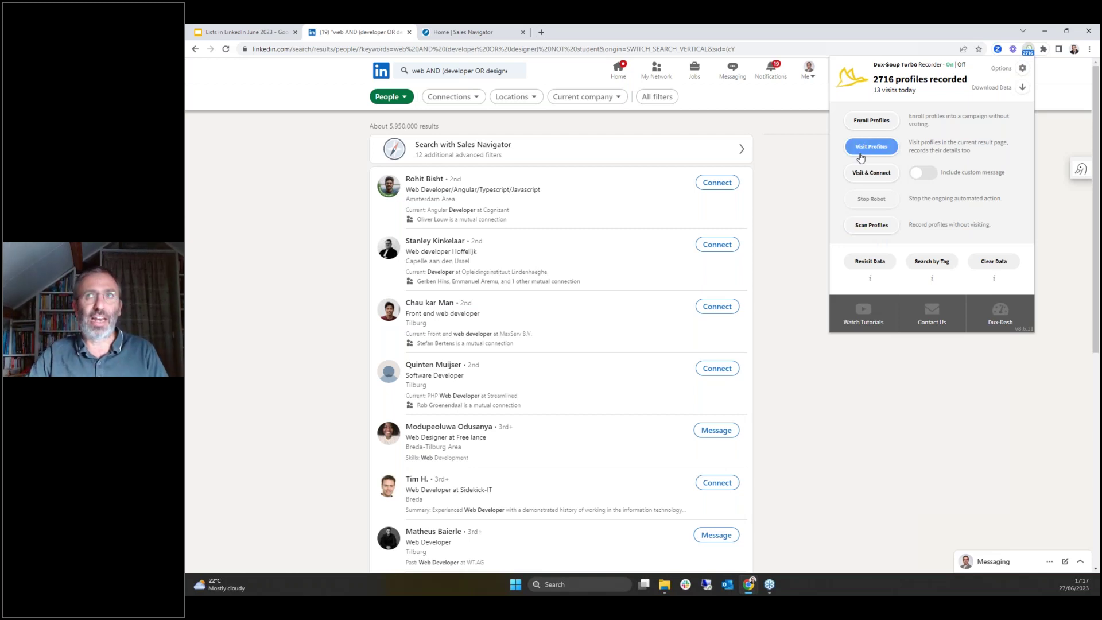
click(1023, 69)
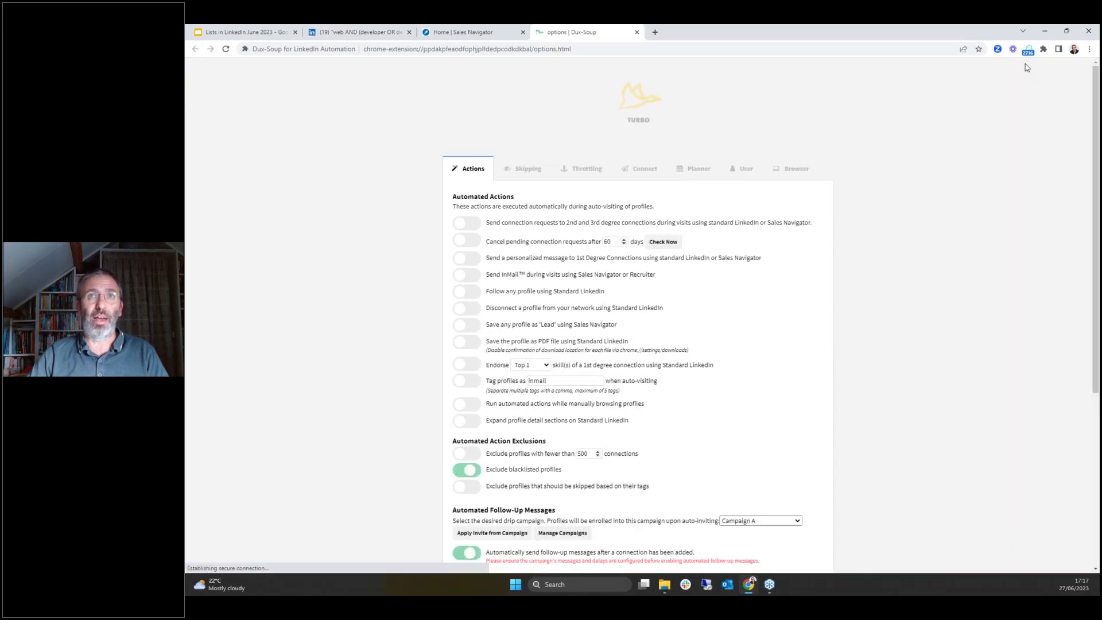
click(1091, 50)
click(1062, 163)
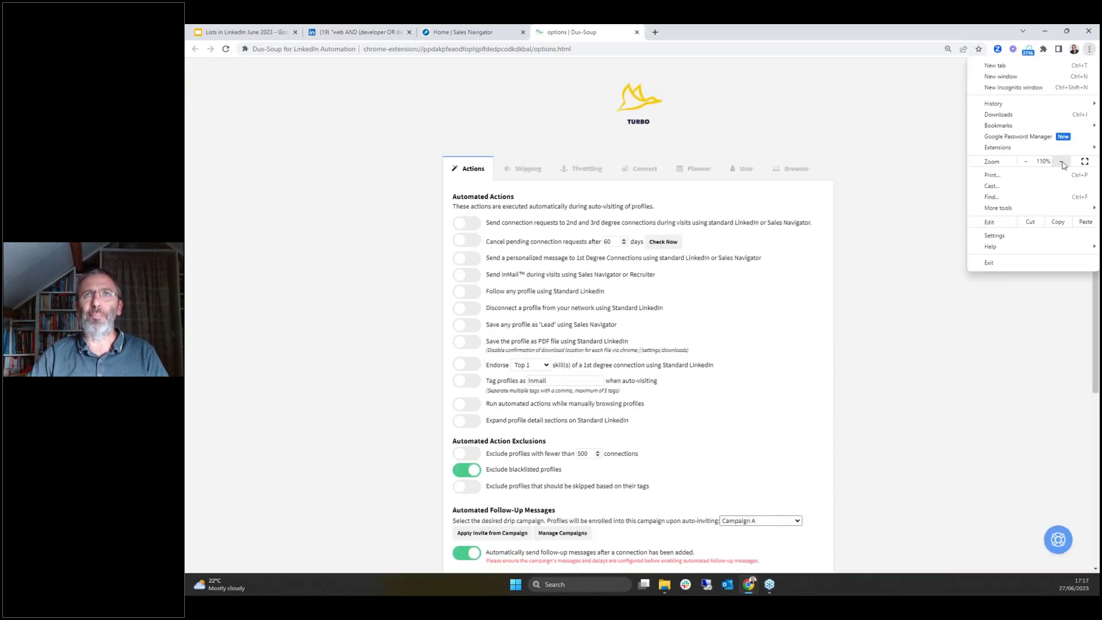
click(1062, 163)
click(824, 204)
click(821, 212)
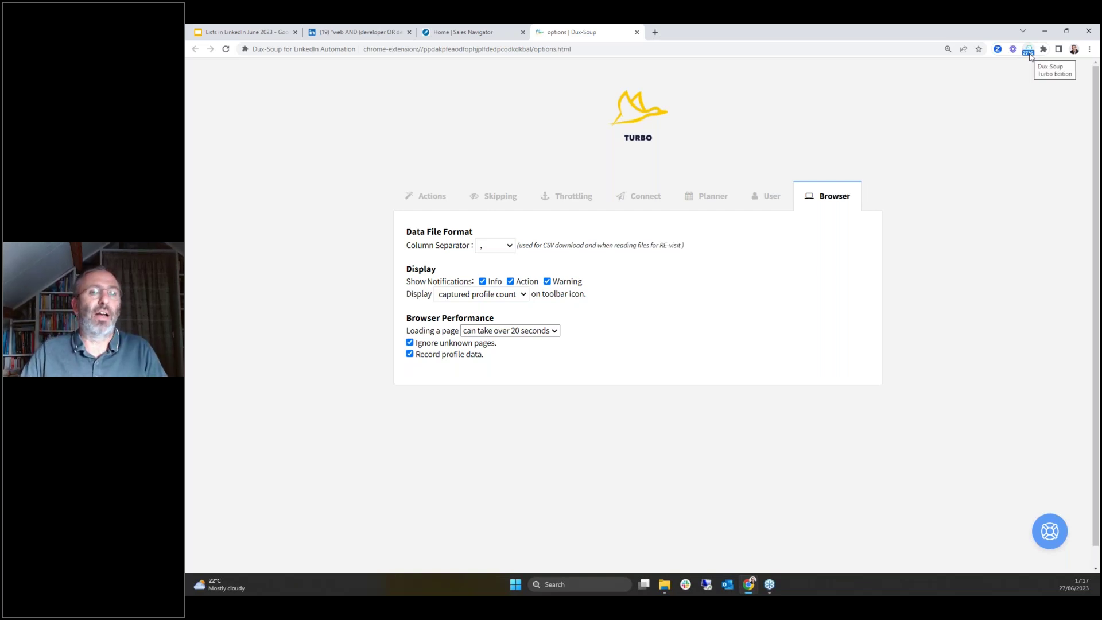
Return to the LinkedIn people search and filter for 2nd-degree connections located in the Netherlands.
click(363, 33)
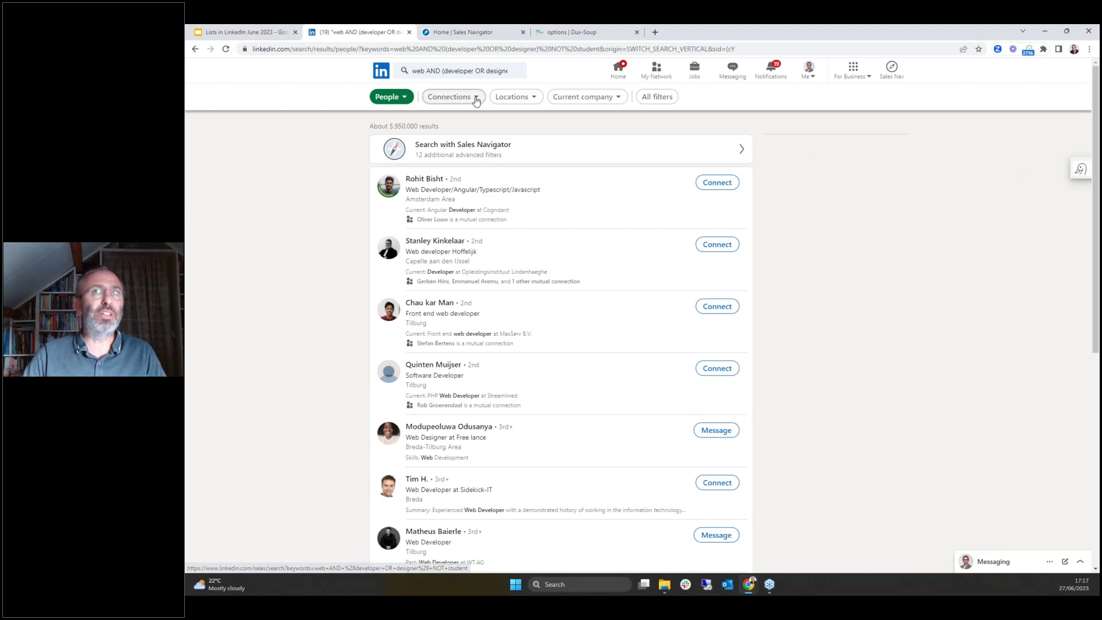
click(665, 98)
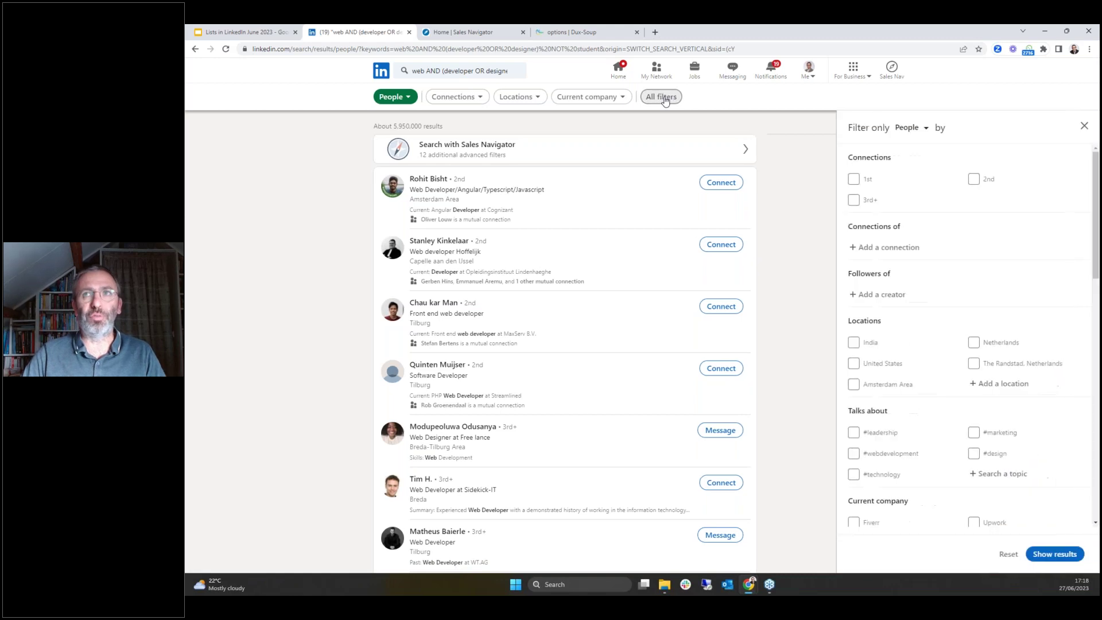
click(974, 179)
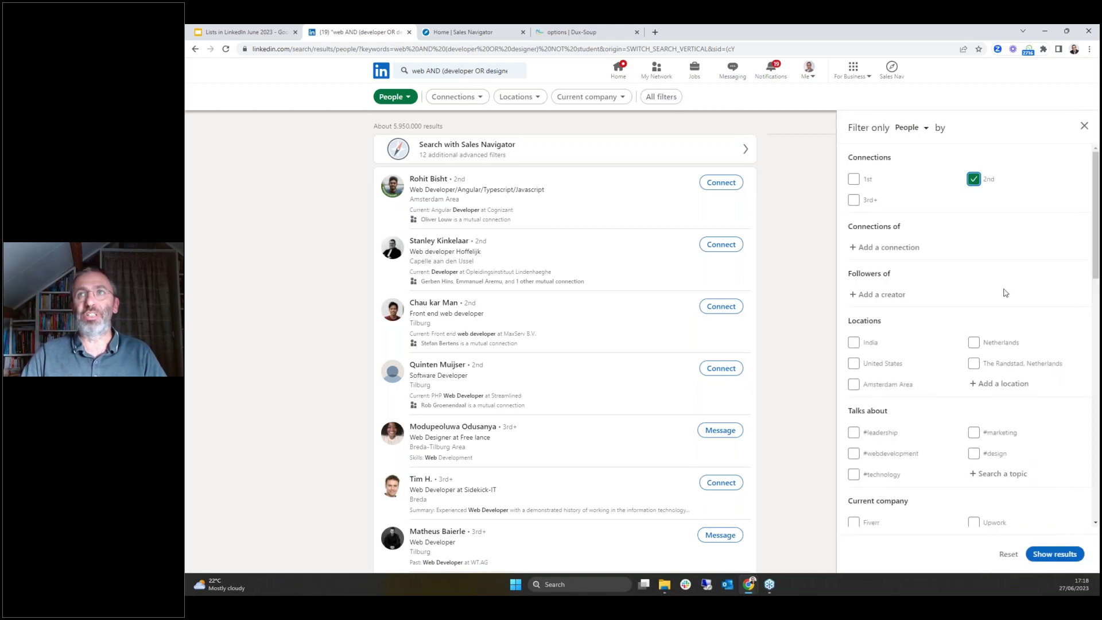
click(974, 342)
Add the industries Software Development, Technology, Information and Internet, Technology, Information and Media, and IT Services and IT Consulting to the filters.
scroll(945, 375, down, 3)
scroll(944, 374, down, 5)
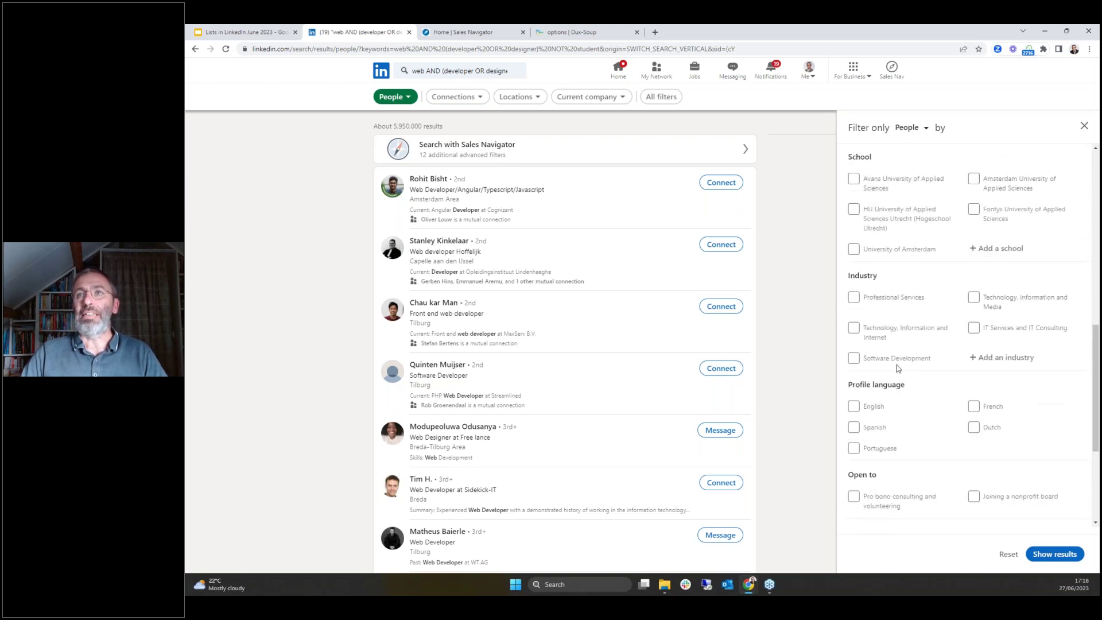
click(854, 359)
click(855, 329)
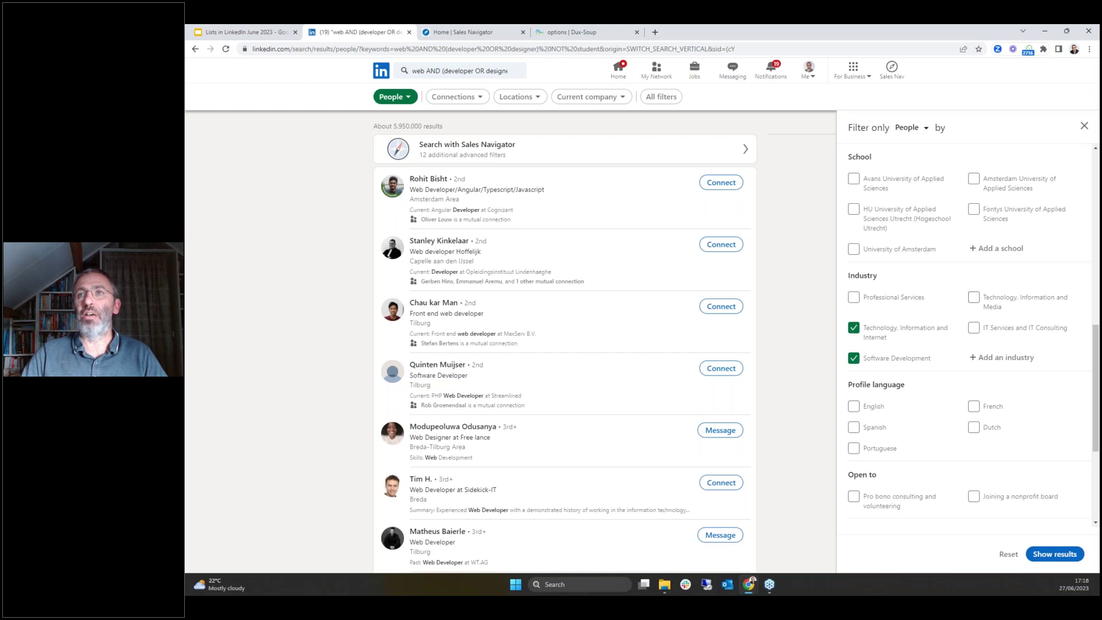
click(974, 297)
click(974, 327)
Add the Design and Web Development service categories and apply all people filters.
scroll(977, 332, down, 3)
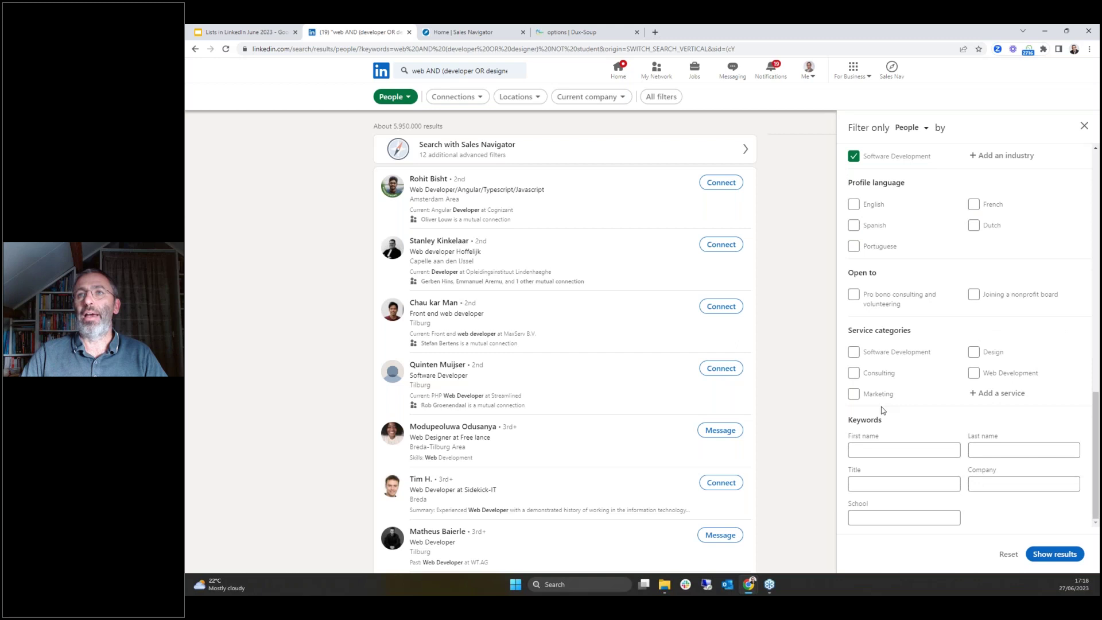
click(974, 352)
click(973, 373)
click(1060, 555)
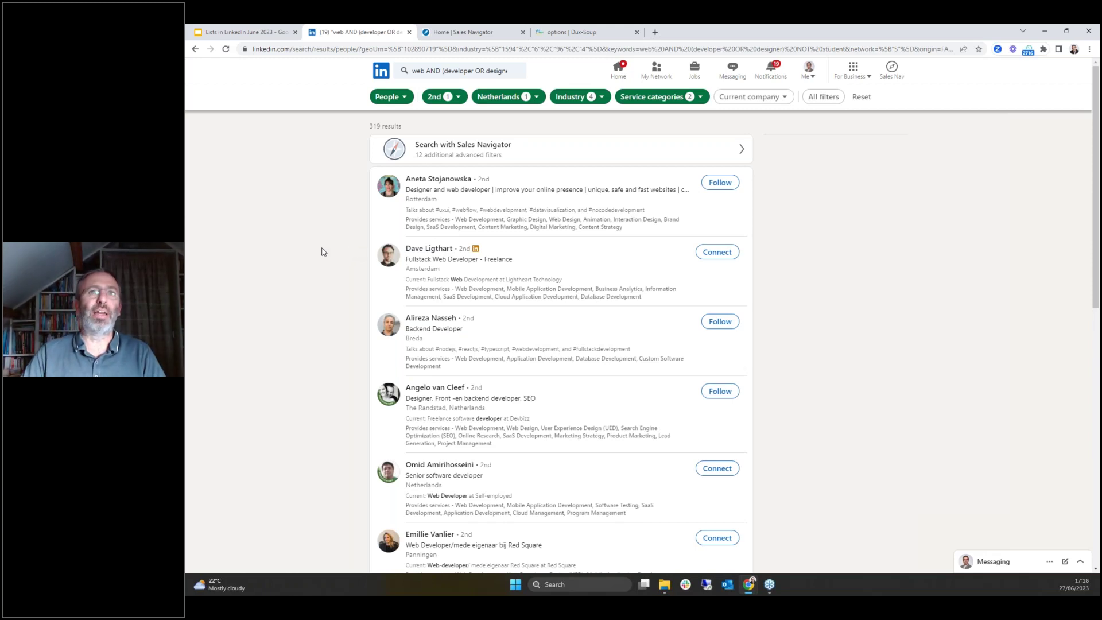
Look through the filtered results and carry the same search over to Sales Navigator.
scroll(330, 247, down, 10)
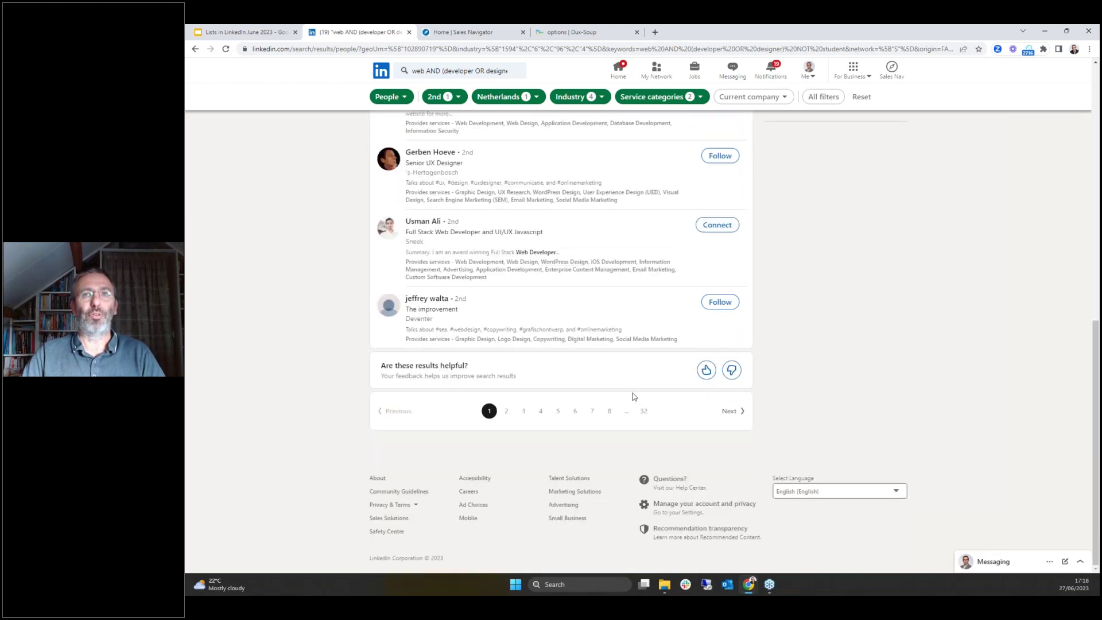
scroll(301, 308, up, 10)
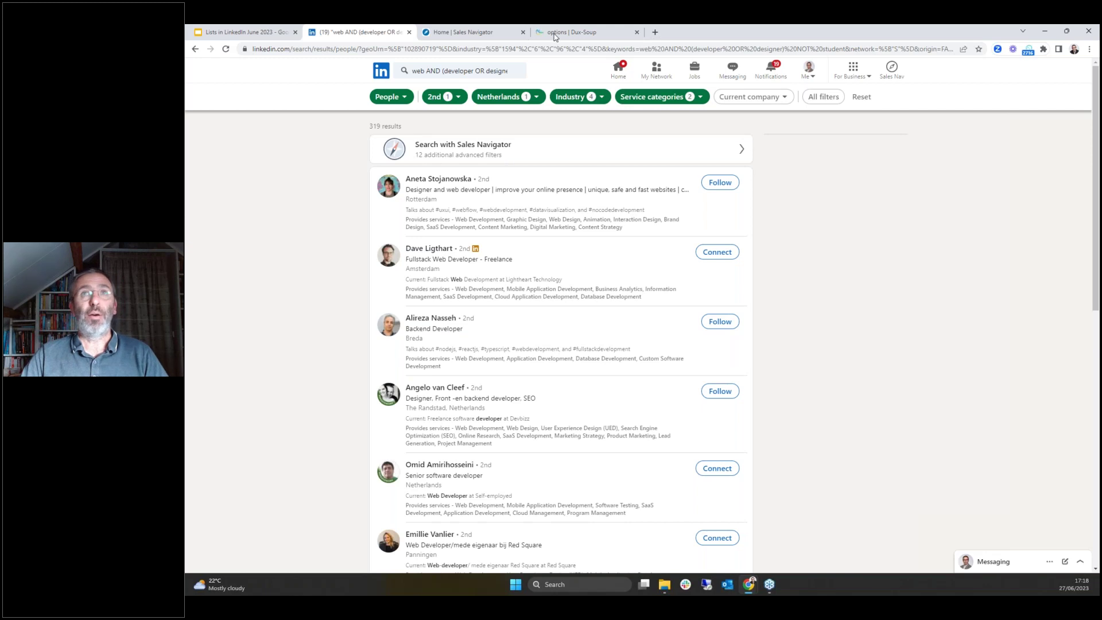
click(461, 152)
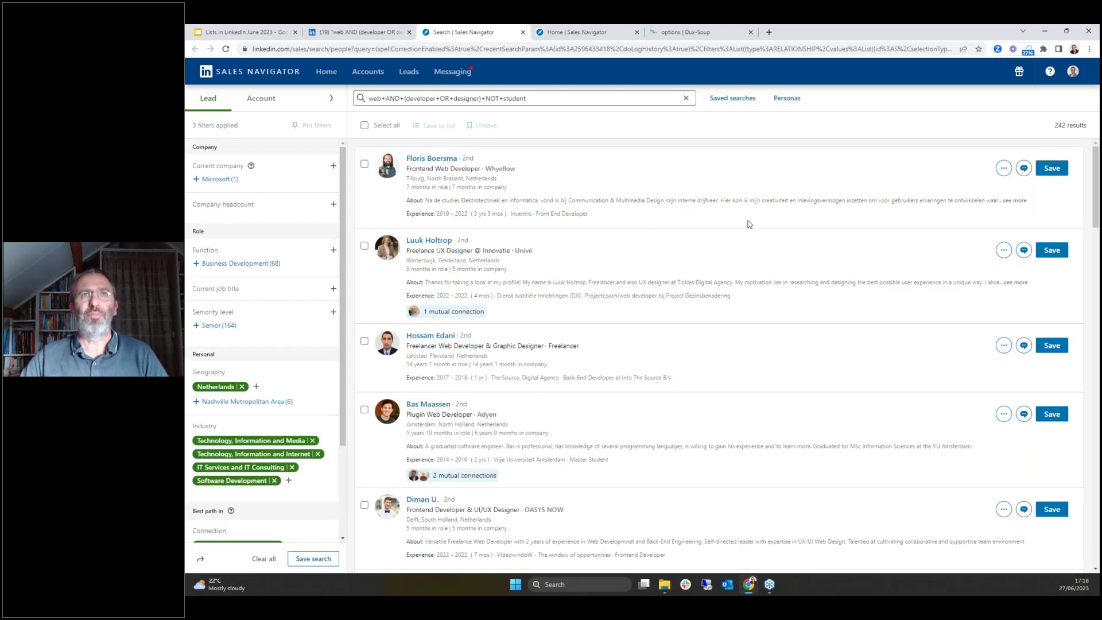
click(526, 98)
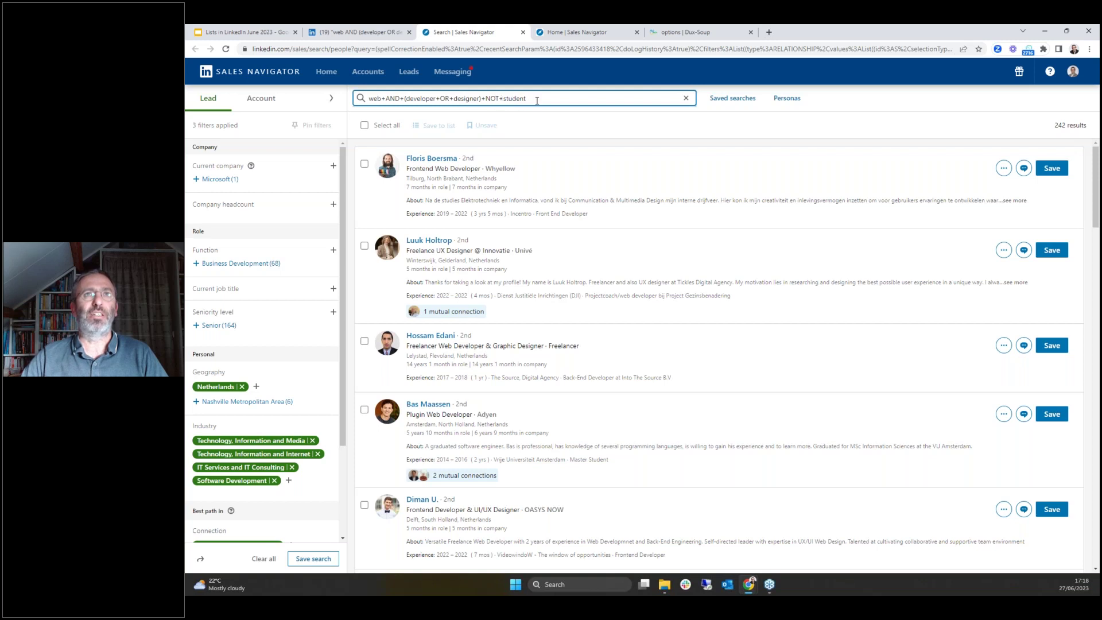
Expand the full lead filters to view the People you interacted with options, and inspect the save search dialog without saving.
click(331, 100)
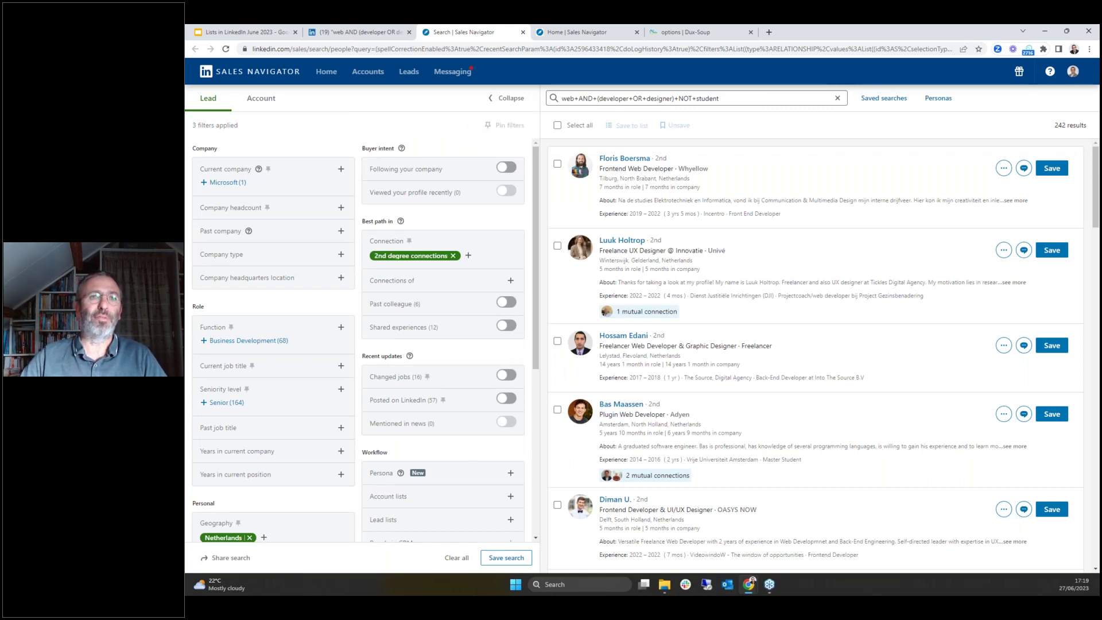
scroll(457, 408, down, 3)
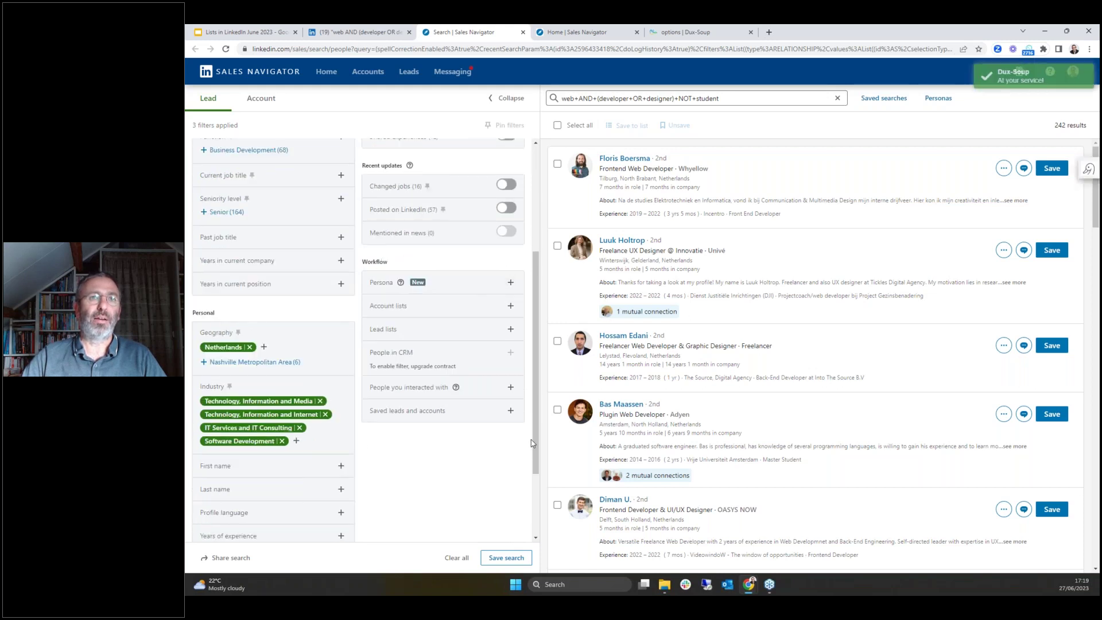
click(510, 388)
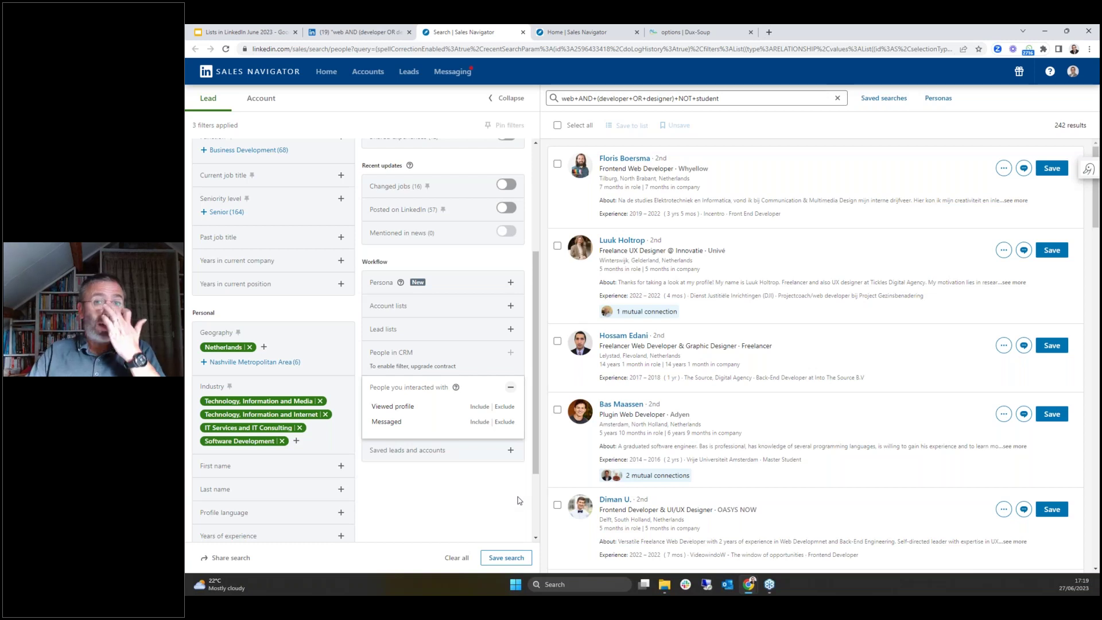
click(506, 558)
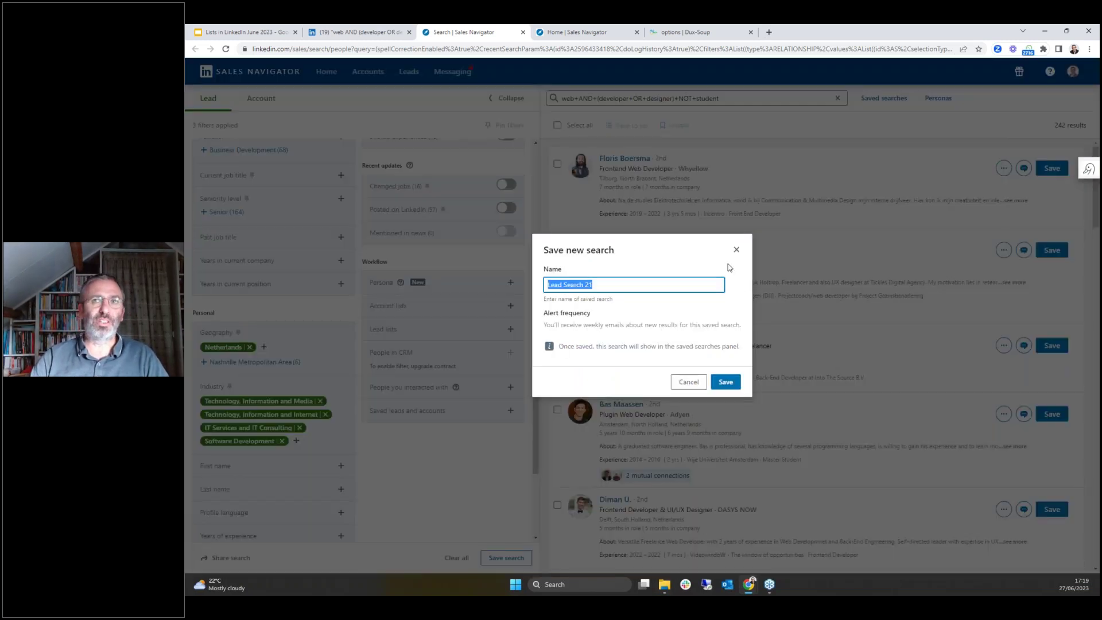
click(736, 249)
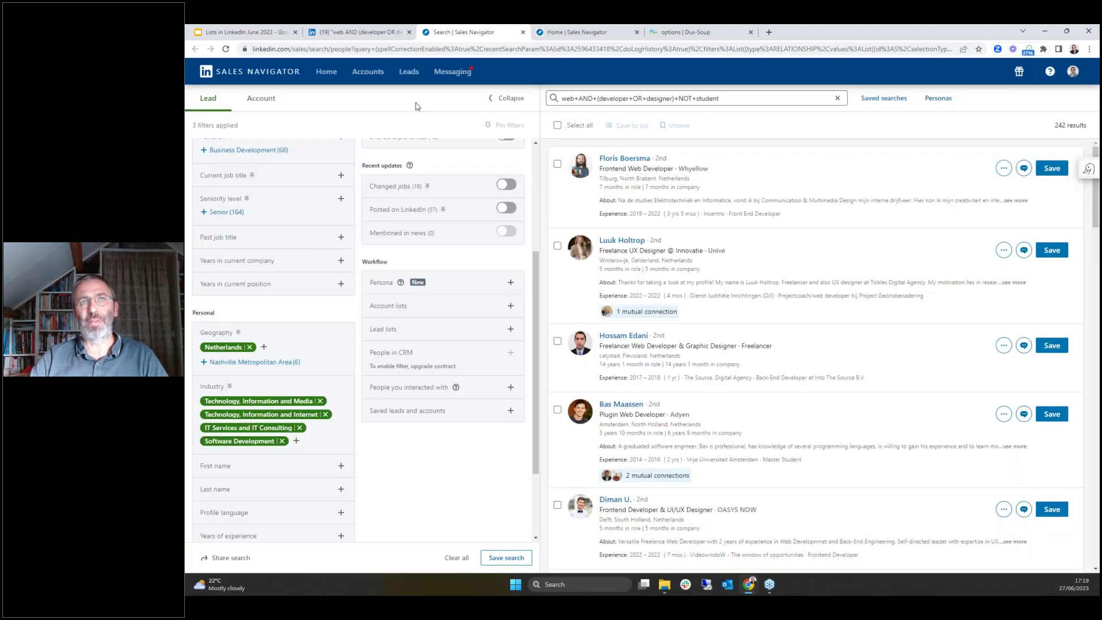
Return to the filtered LinkedIn people search and bookmark it in the Dux-Soup folder.
click(341, 34)
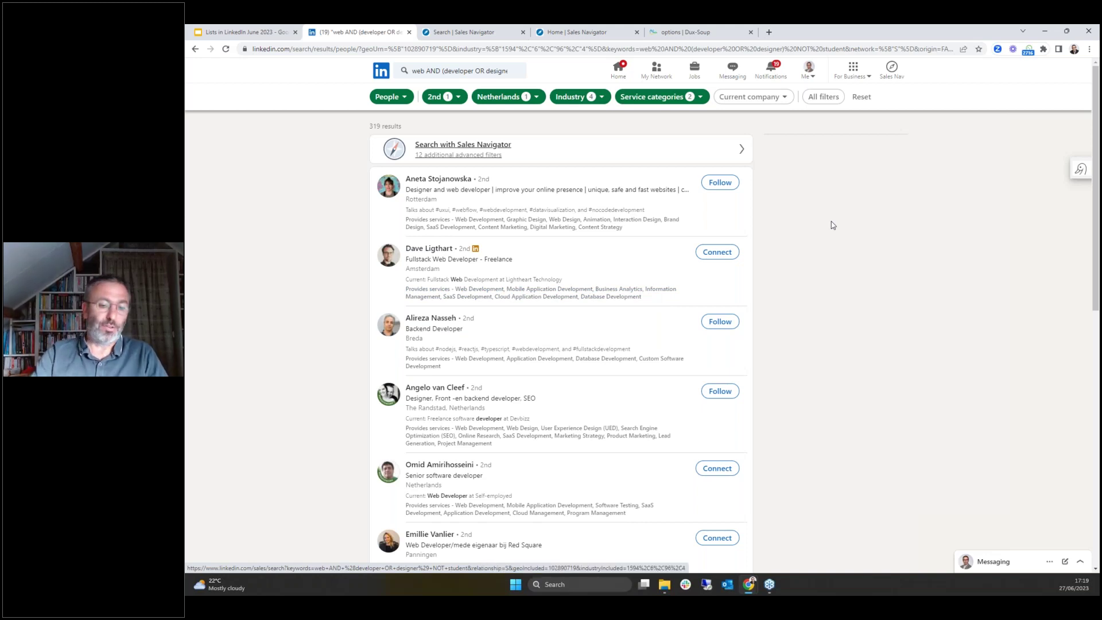
key(ctrl+d)
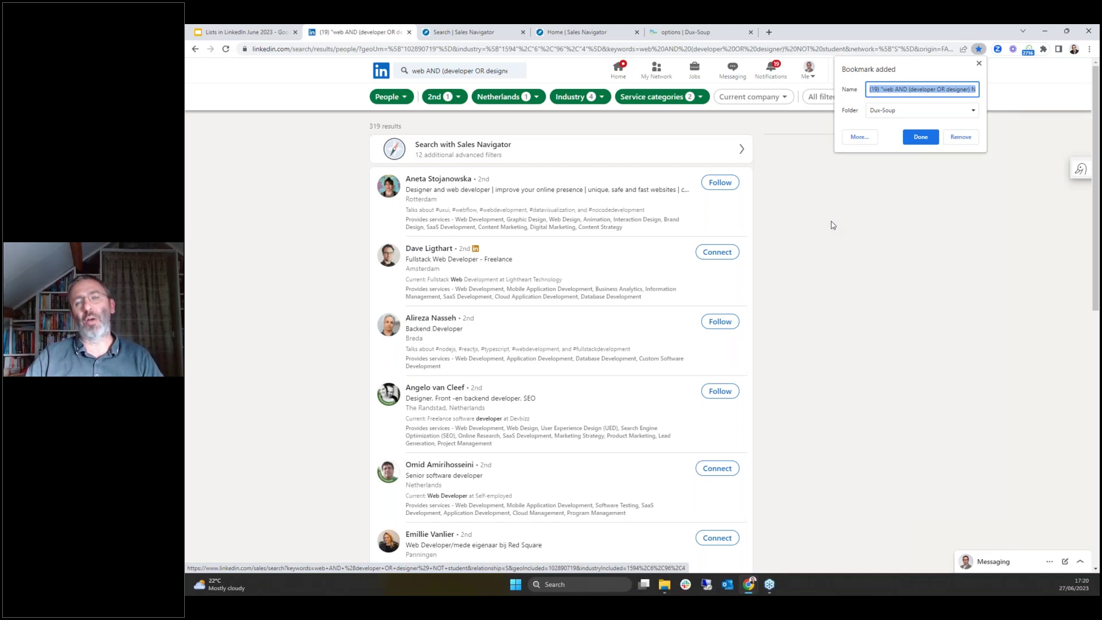
click(920, 138)
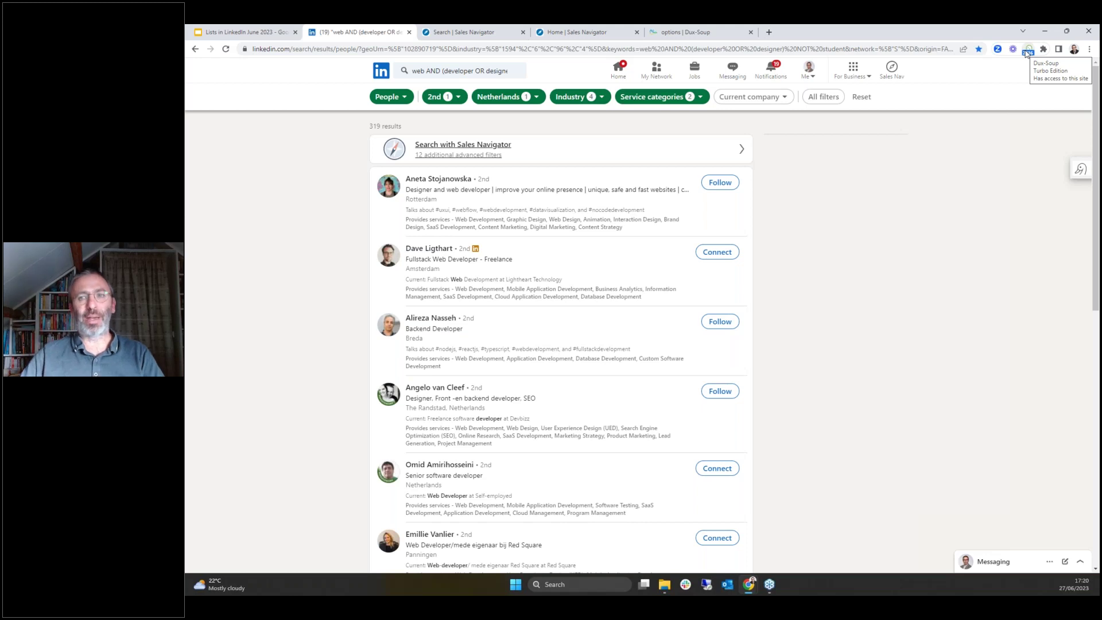
Review the enroll, visit, connect and scan actions that Dux-Soup offers for the search results.
click(1027, 53)
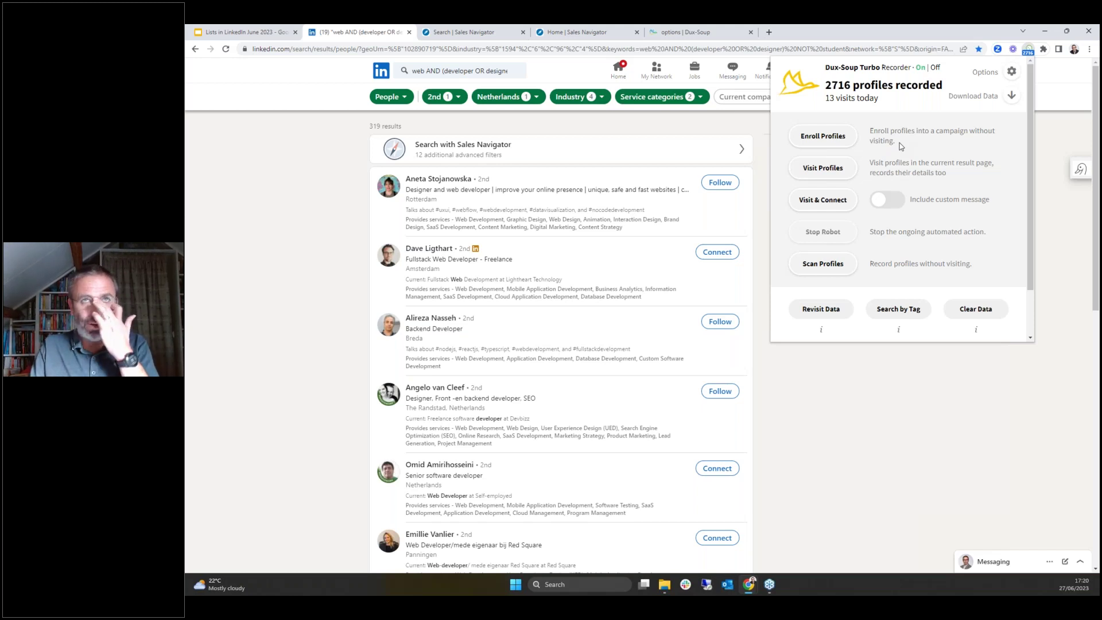
click(1061, 140)
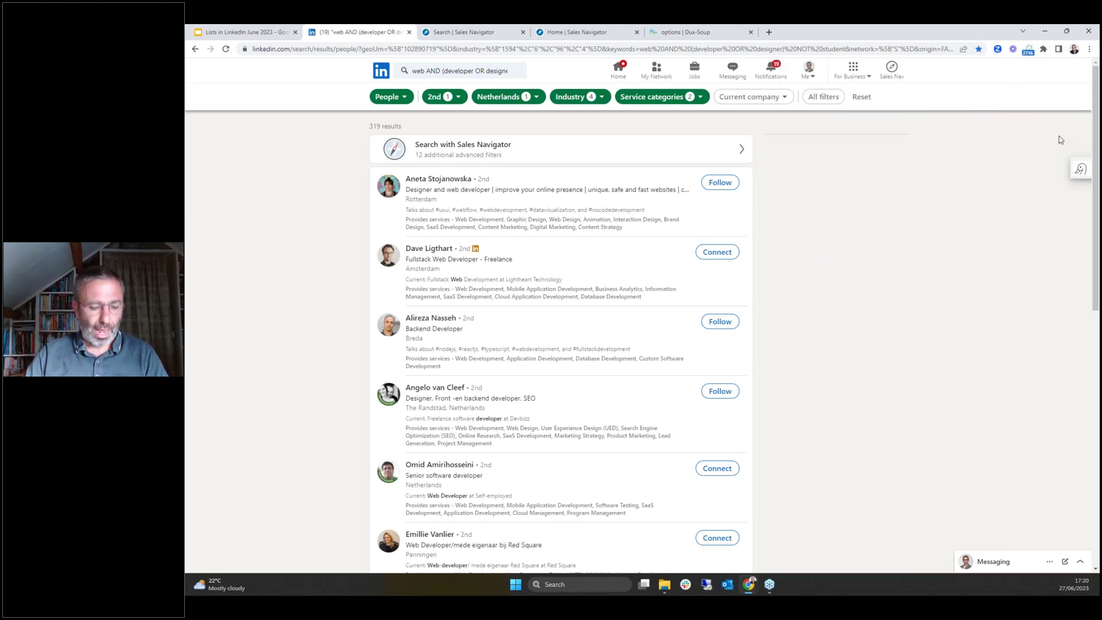
Open the Disruptor League group from the LinkedIn home feed's expanded groups list and show all its members.
click(621, 73)
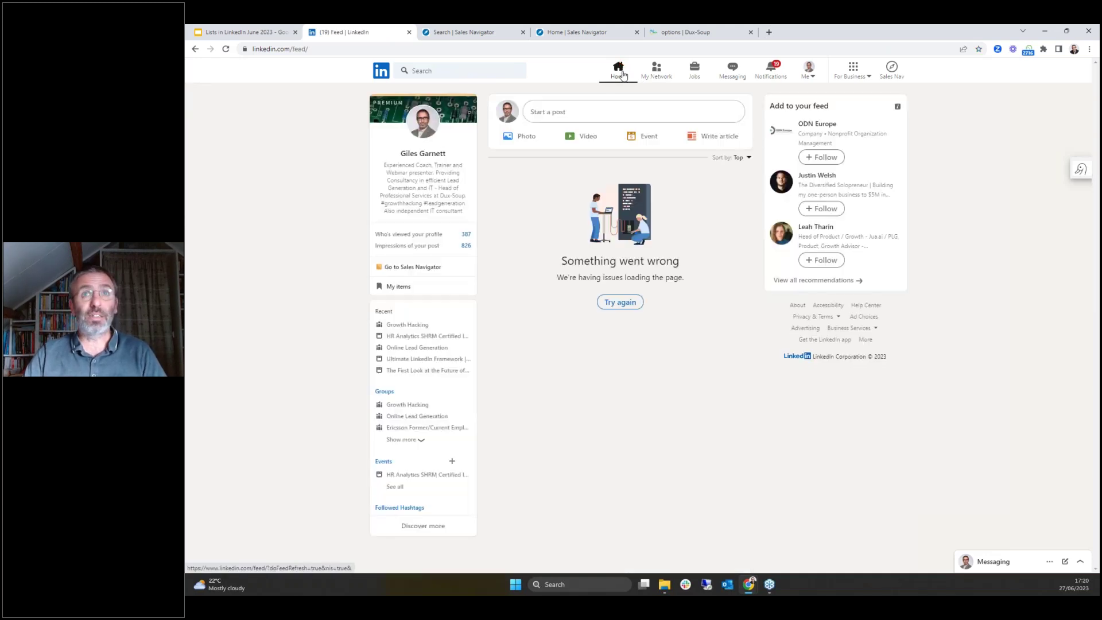
click(623, 75)
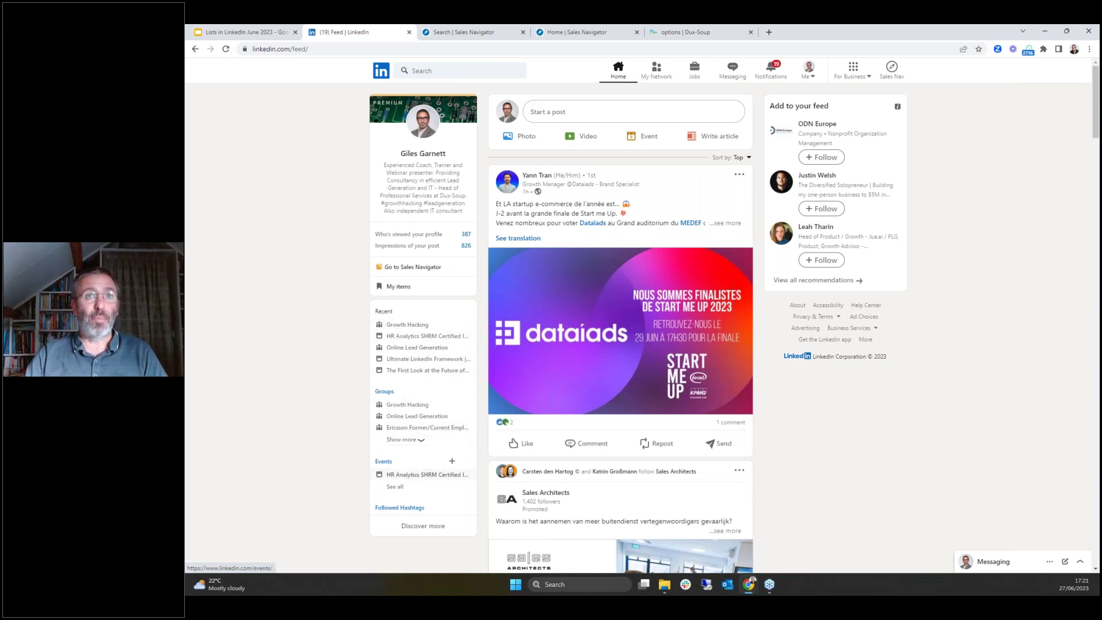
click(419, 440)
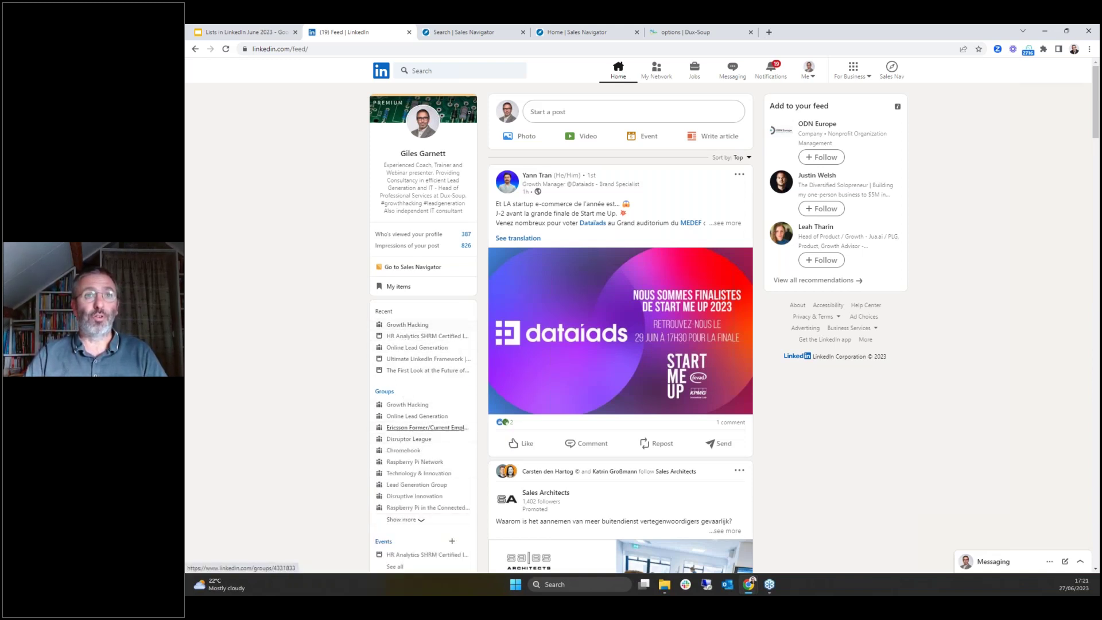
click(418, 440)
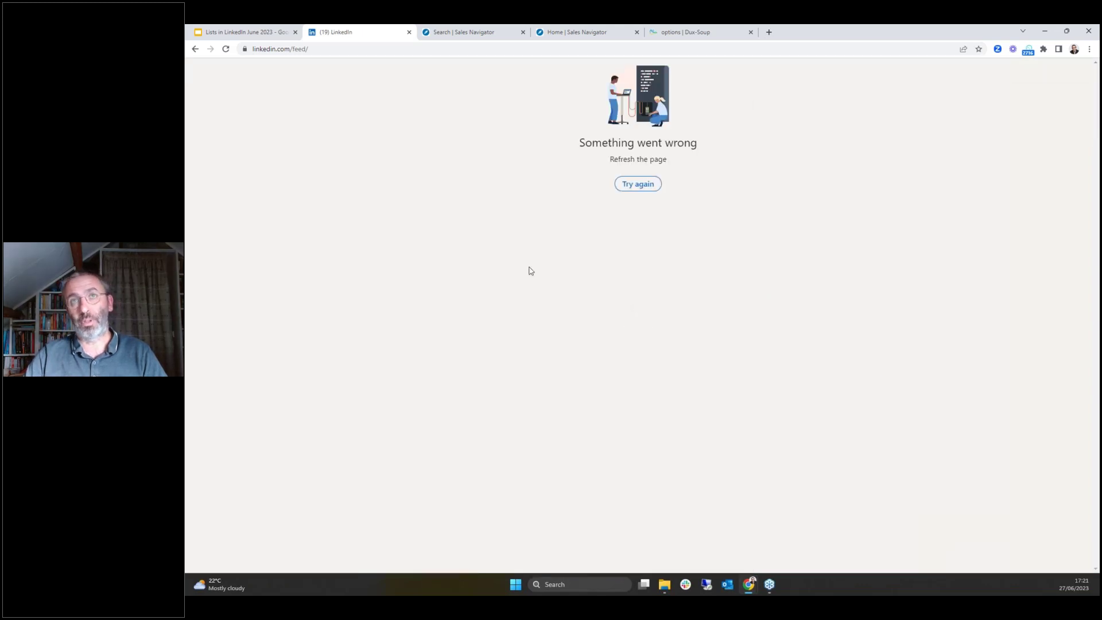
click(641, 184)
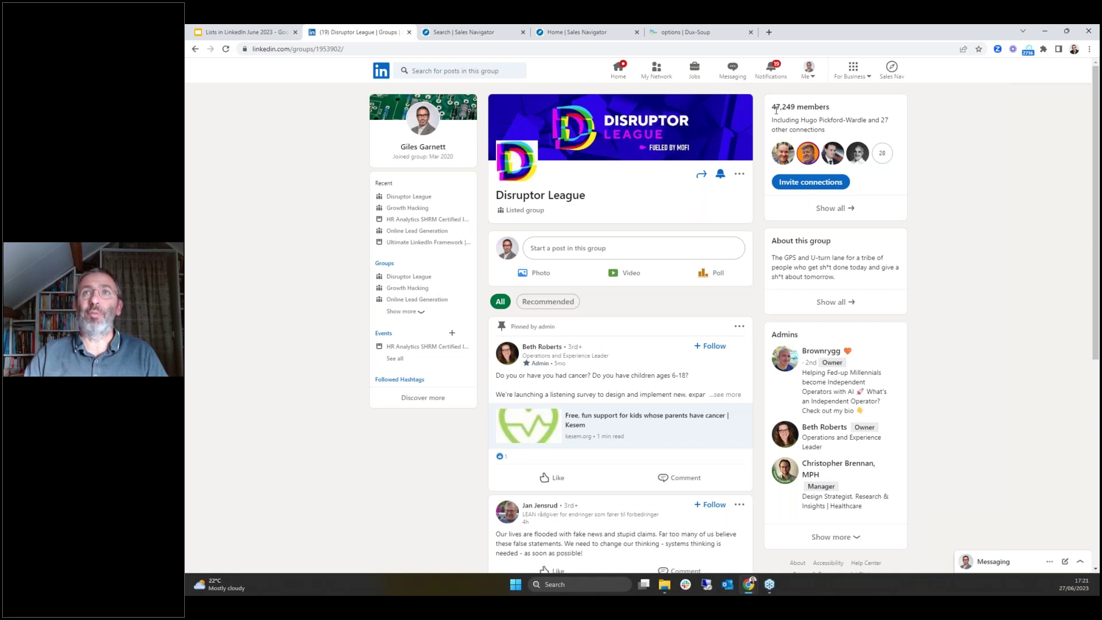
click(842, 217)
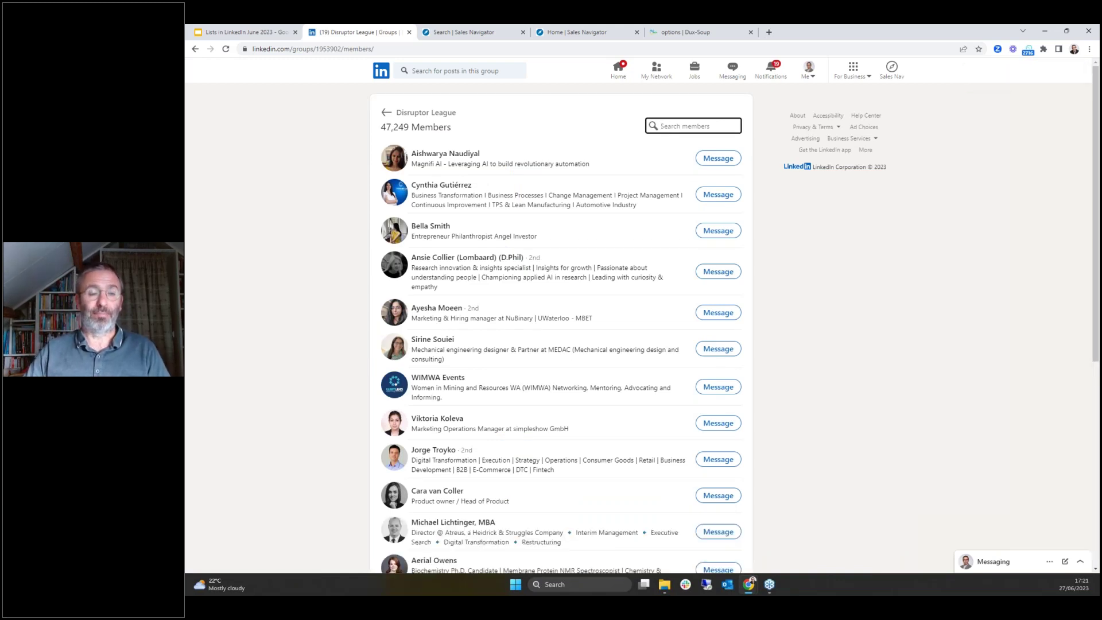
Look through the group's member list, scan its profiles with Dux-Soup without visiting them, and stop the robot.
scroll(982, 255, down, 7)
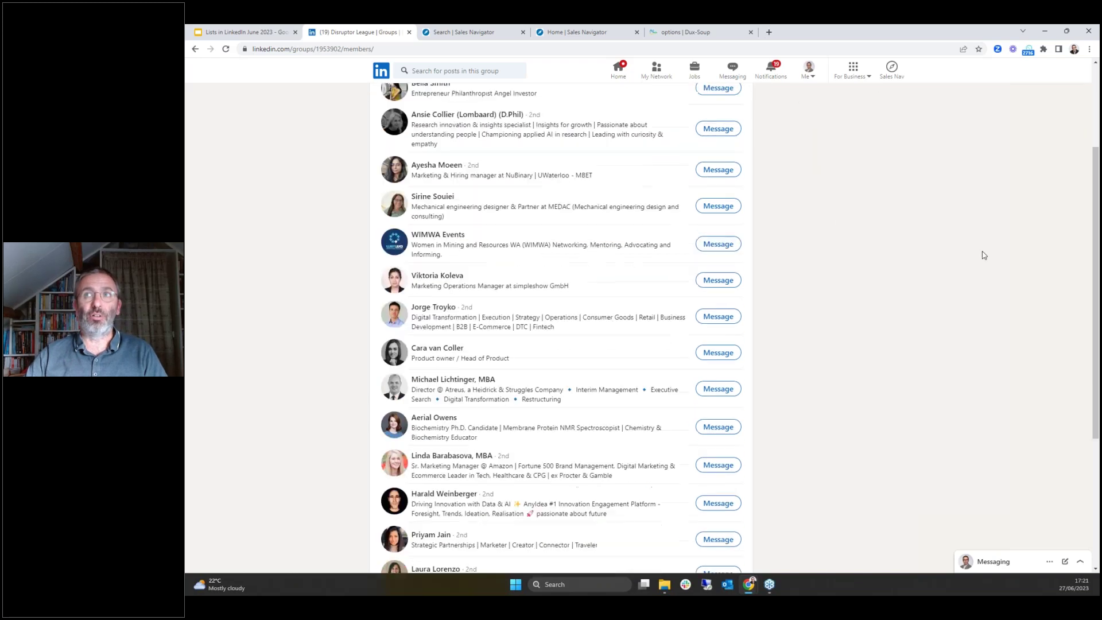
scroll(984, 255, down, 9)
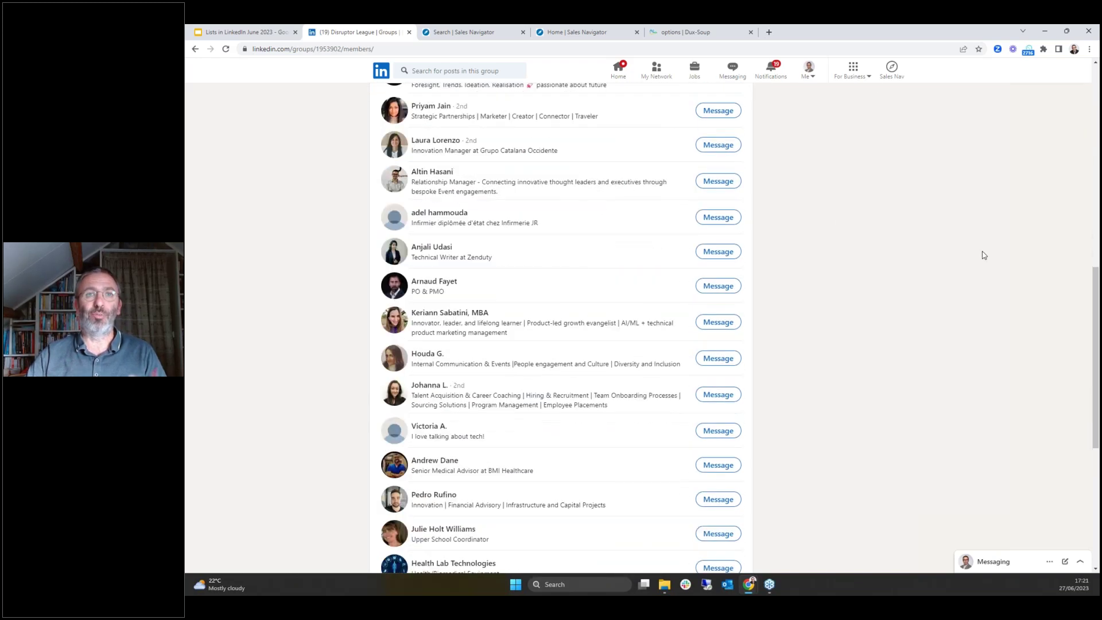
scroll(984, 255, down, 2)
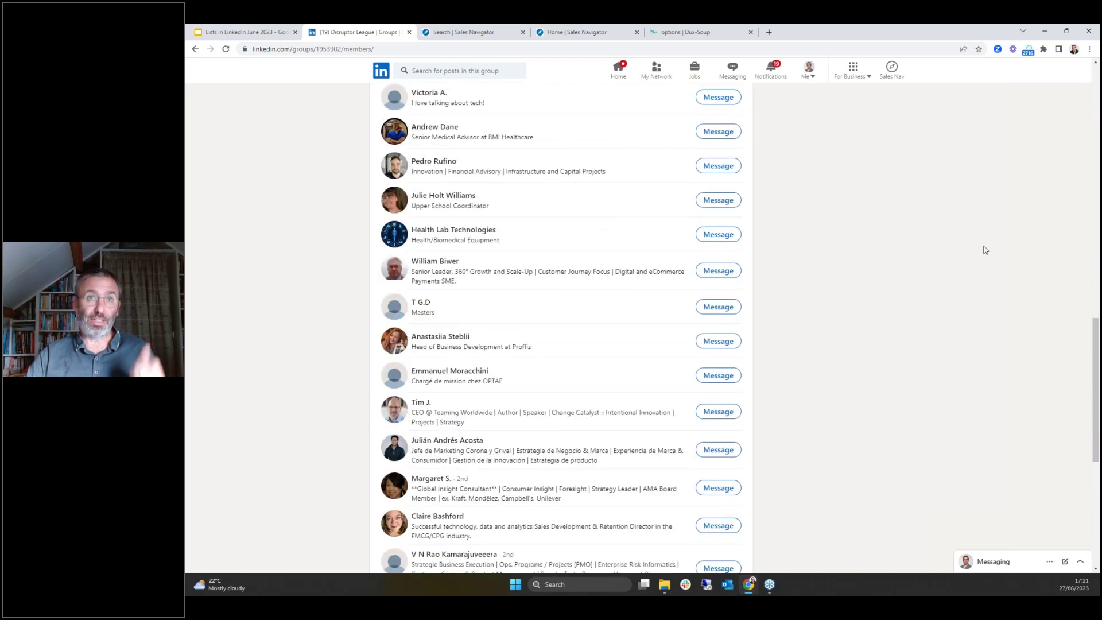
scroll(984, 250, up, 15)
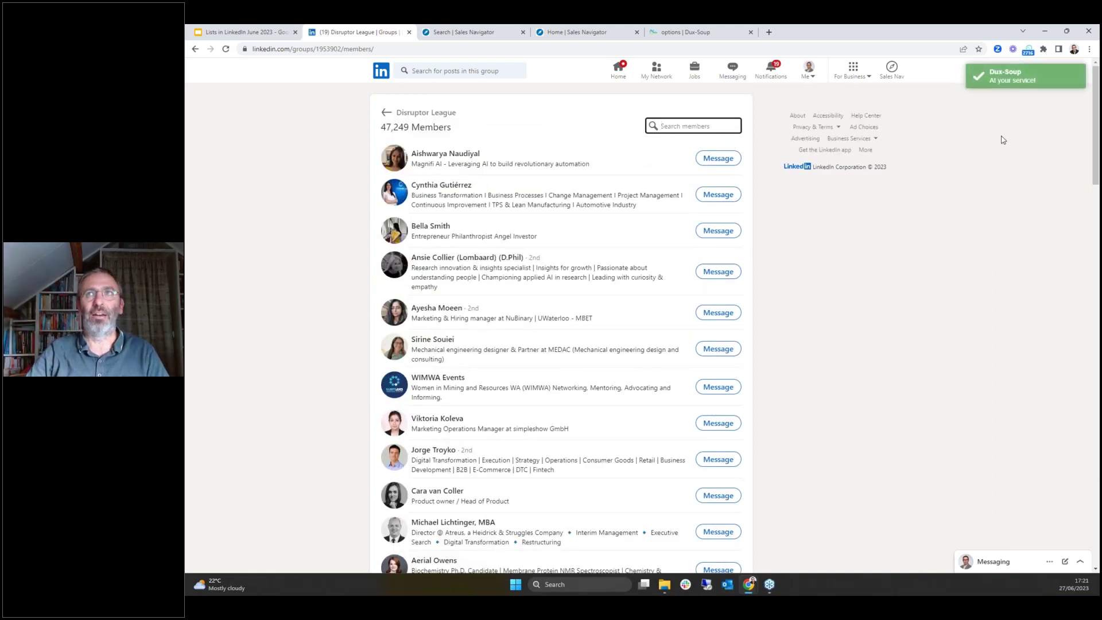
click(1029, 52)
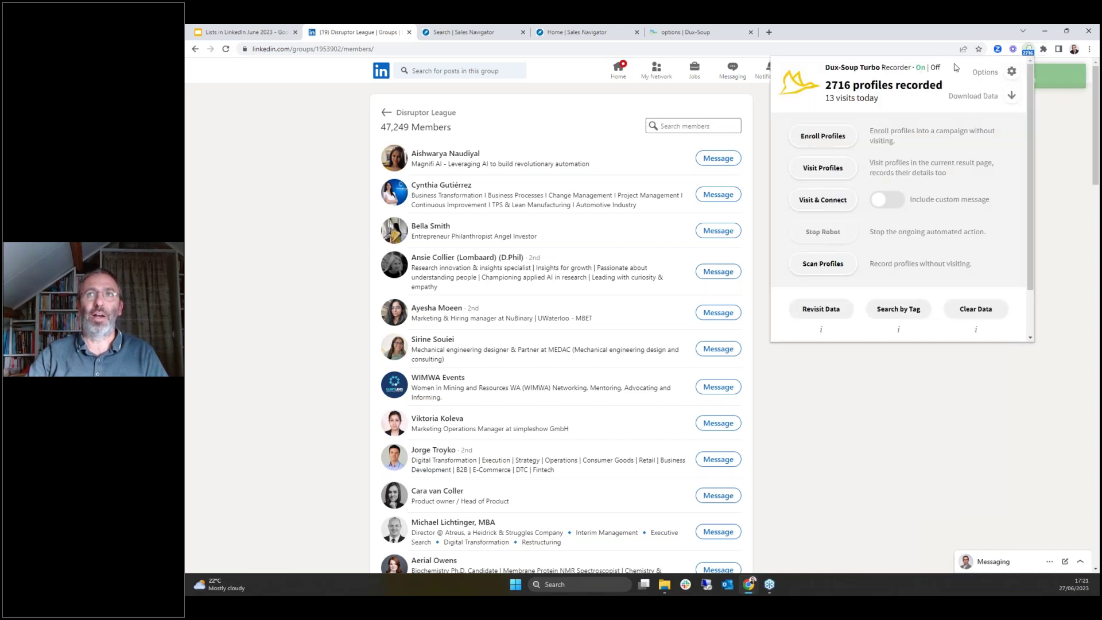
click(821, 263)
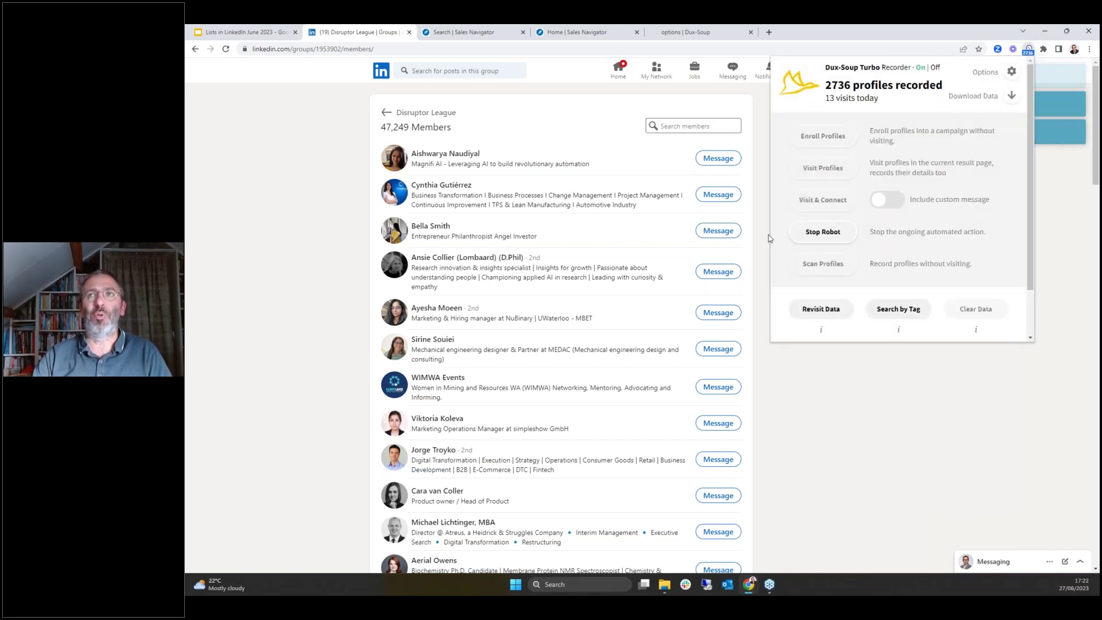
click(824, 233)
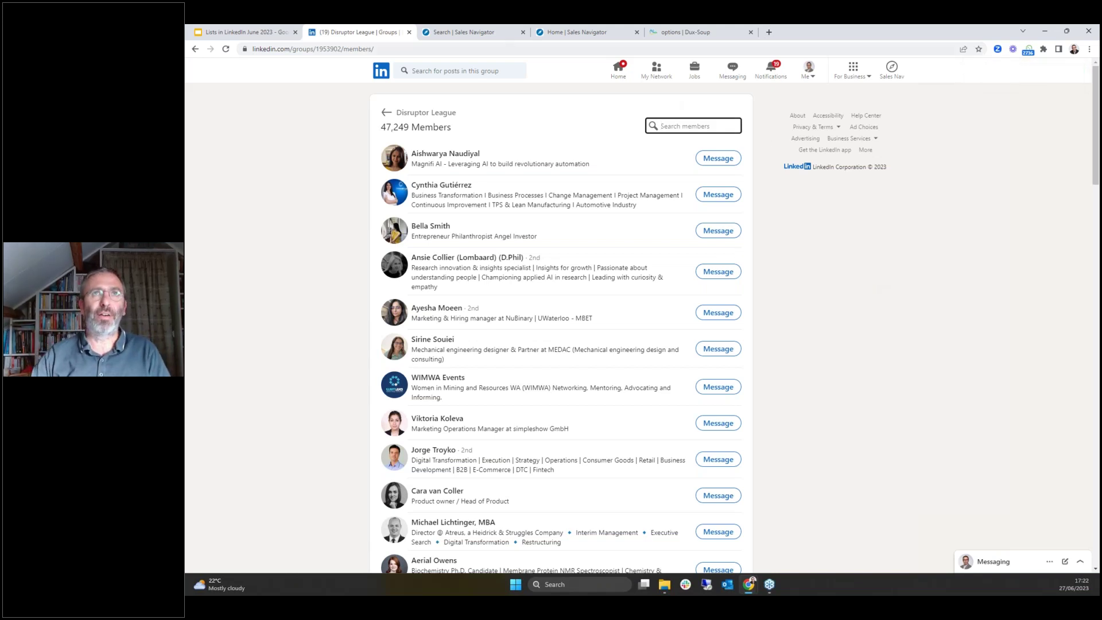
Switch to the Sales Navigator home tab and filter leads by membership of the Manufacturing UK group.
click(598, 36)
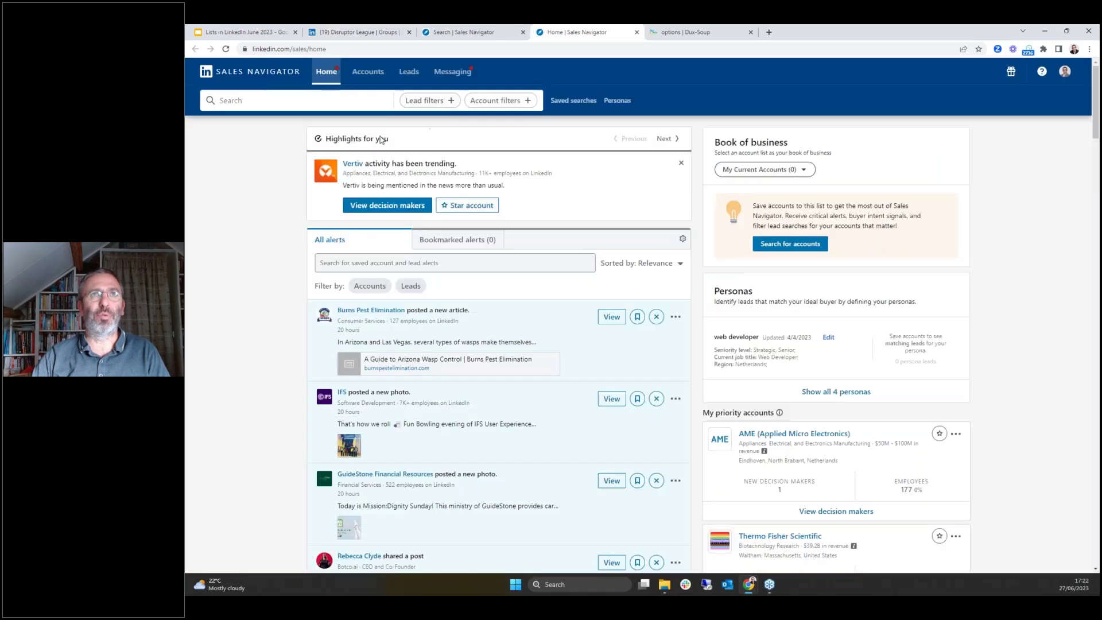
click(309, 101)
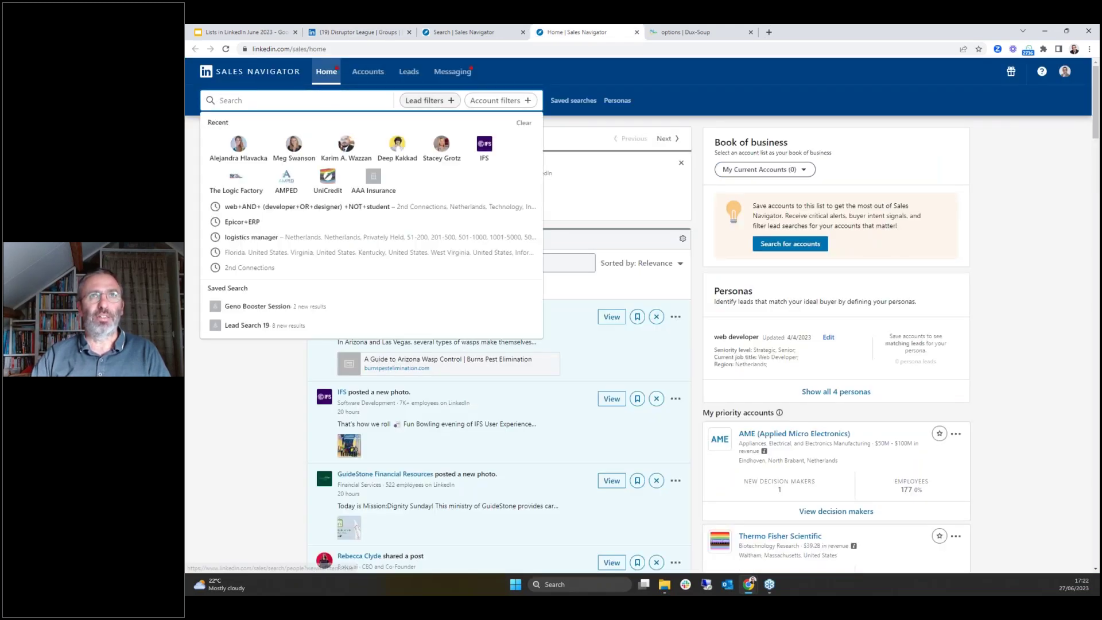
click(428, 101)
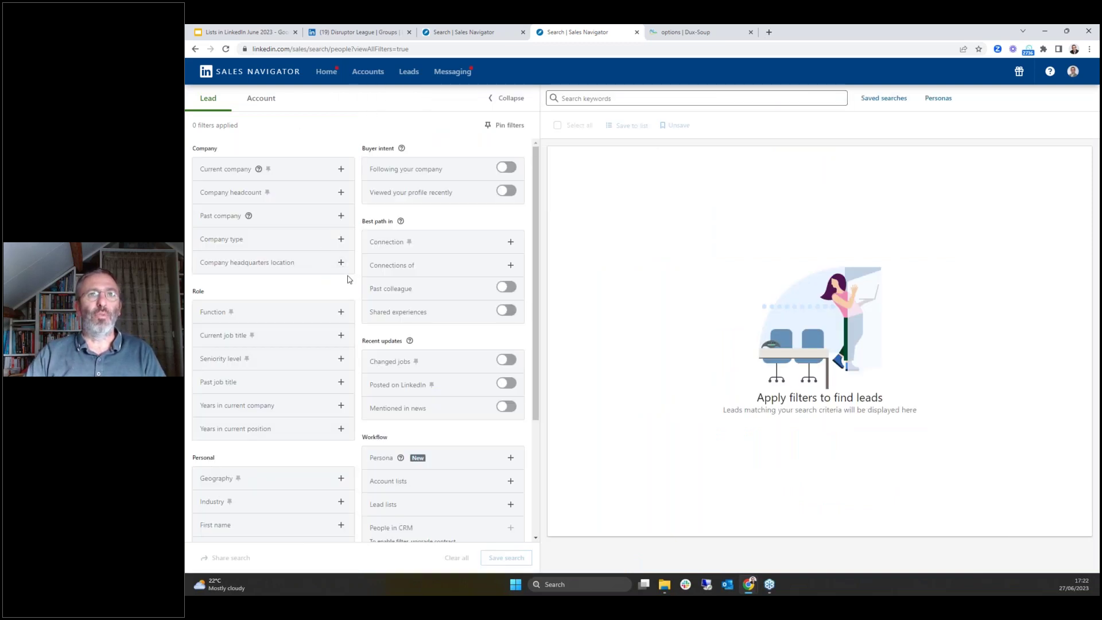
scroll(347, 280, down, 2)
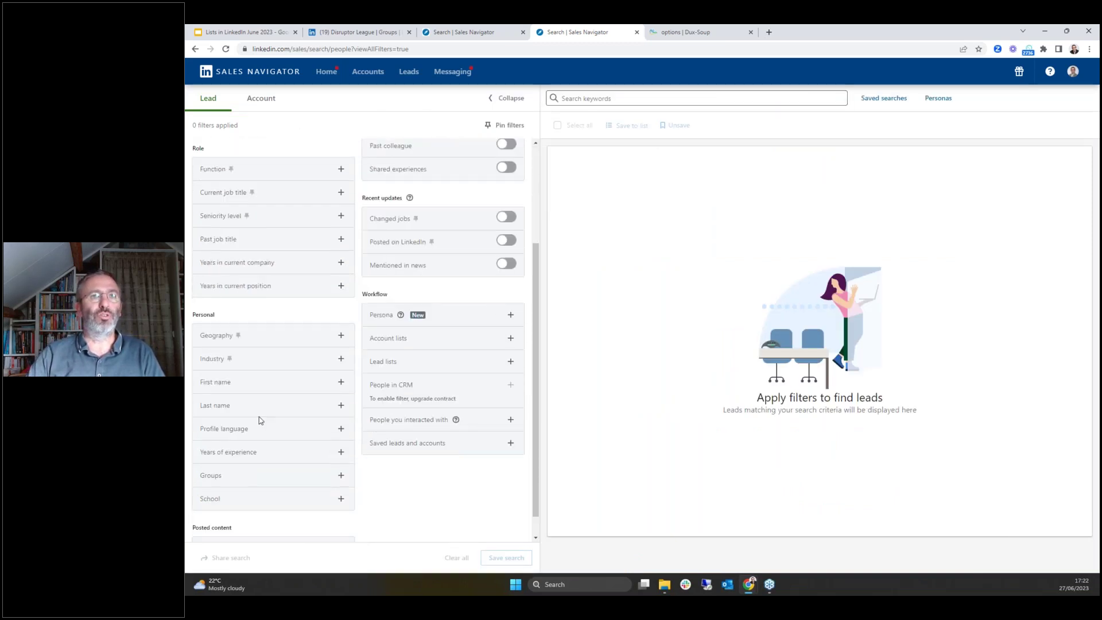
click(217, 477)
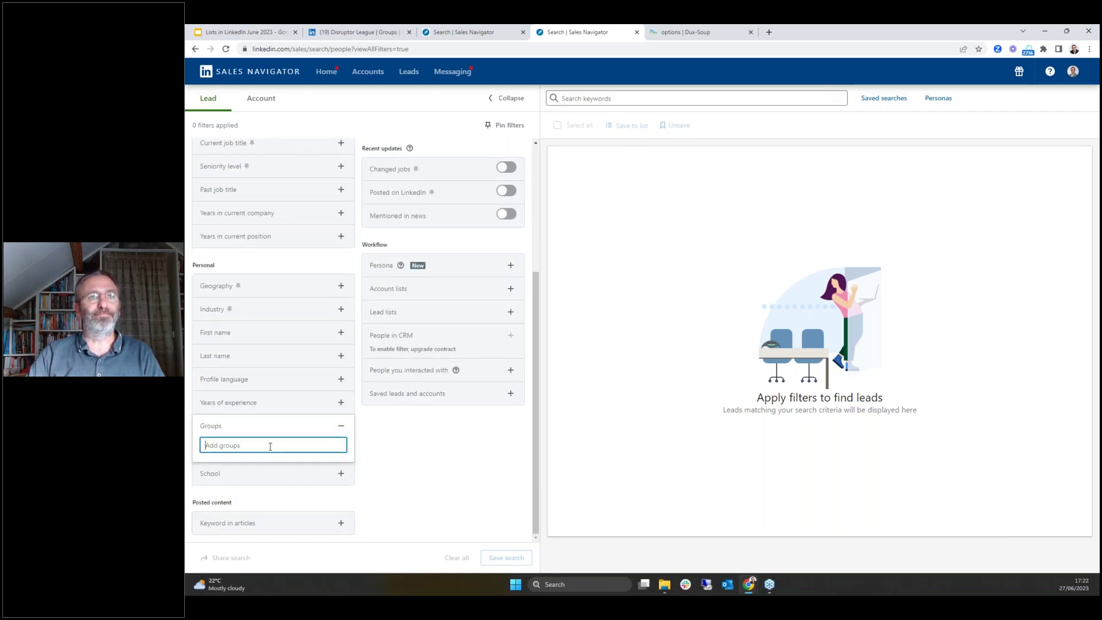
text(manu)
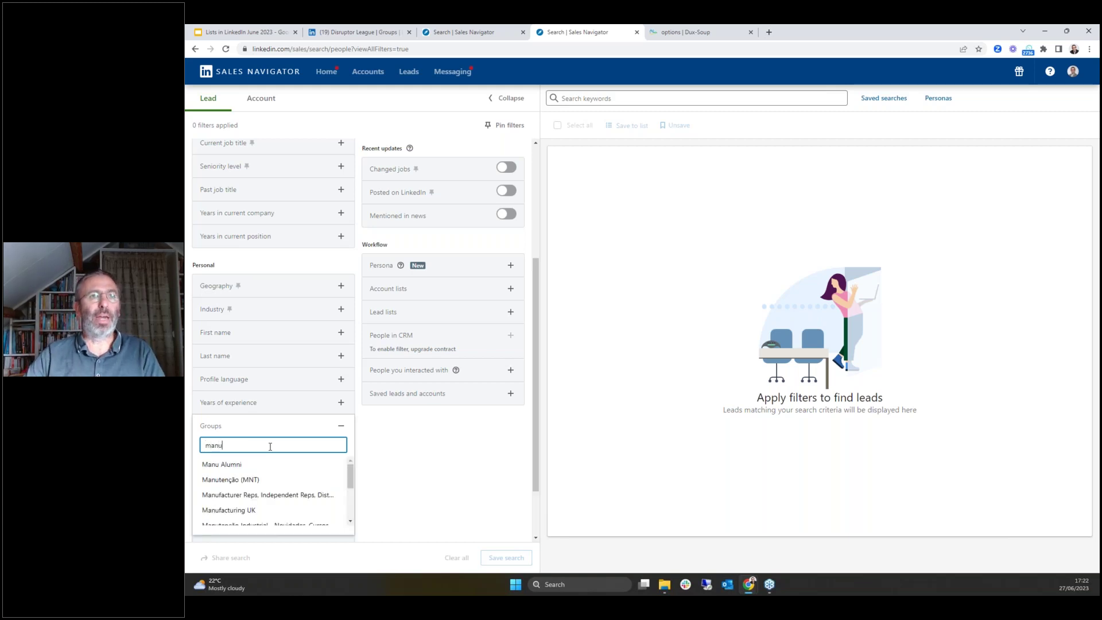
click(249, 510)
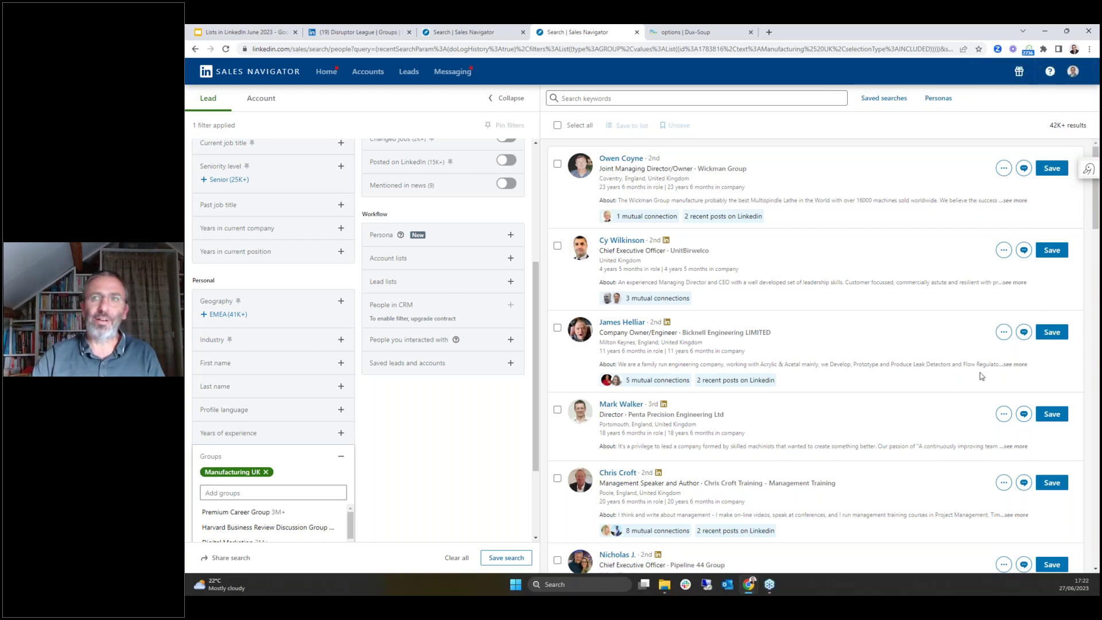
Look through the first page of group leads and remove the Manufacturing UK filter.
scroll(962, 352, down, 10)
scroll(962, 353, down, 3)
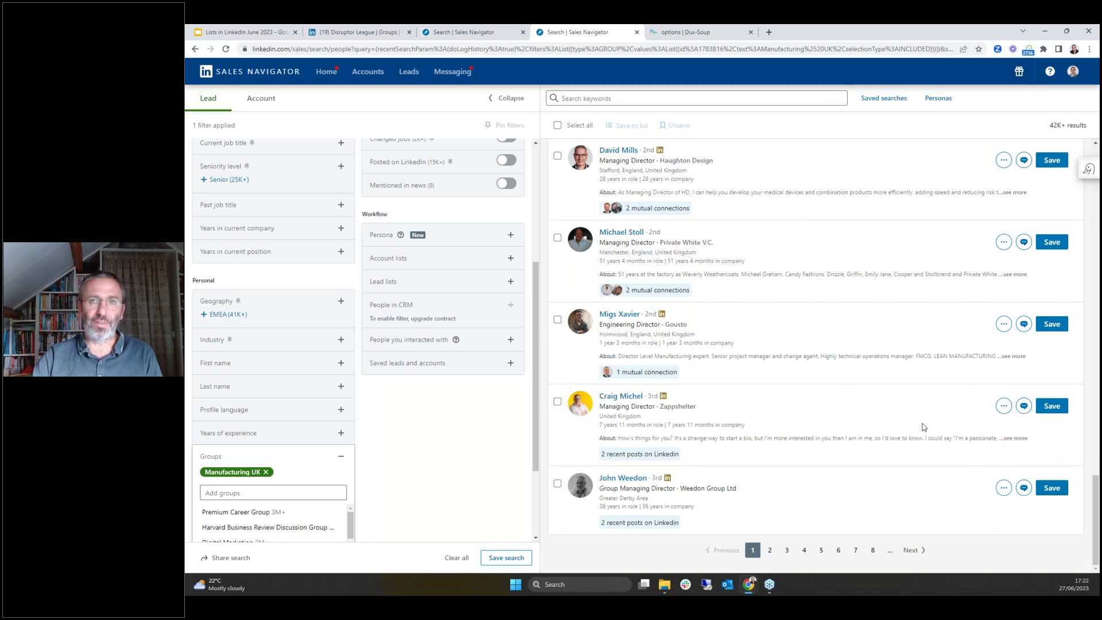
scroll(923, 428, up, 1)
scroll(923, 427, up, 15)
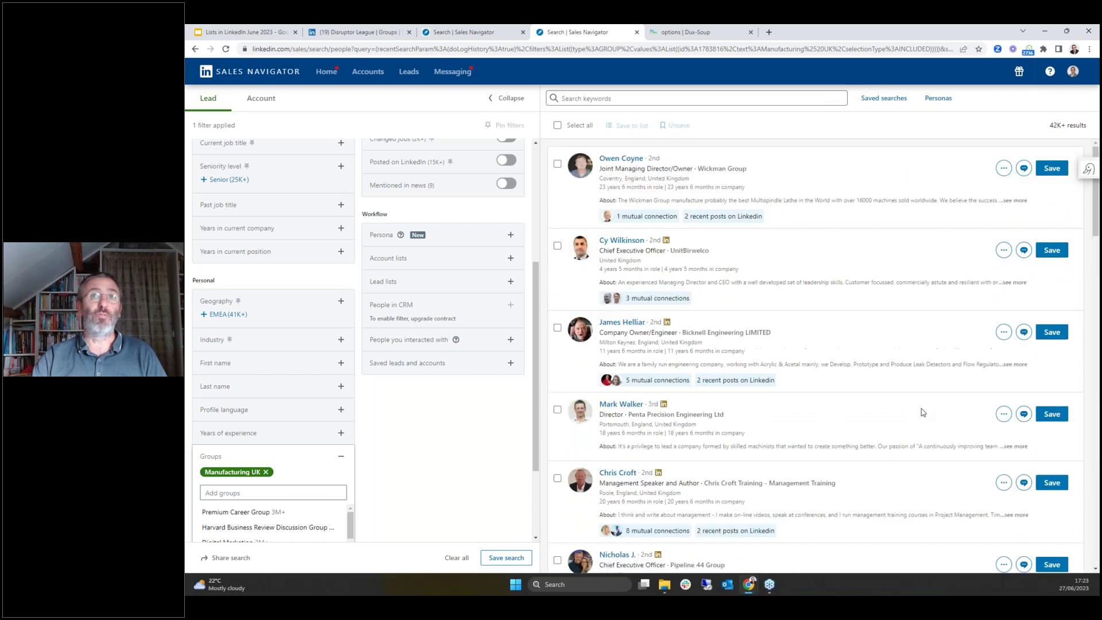
click(267, 473)
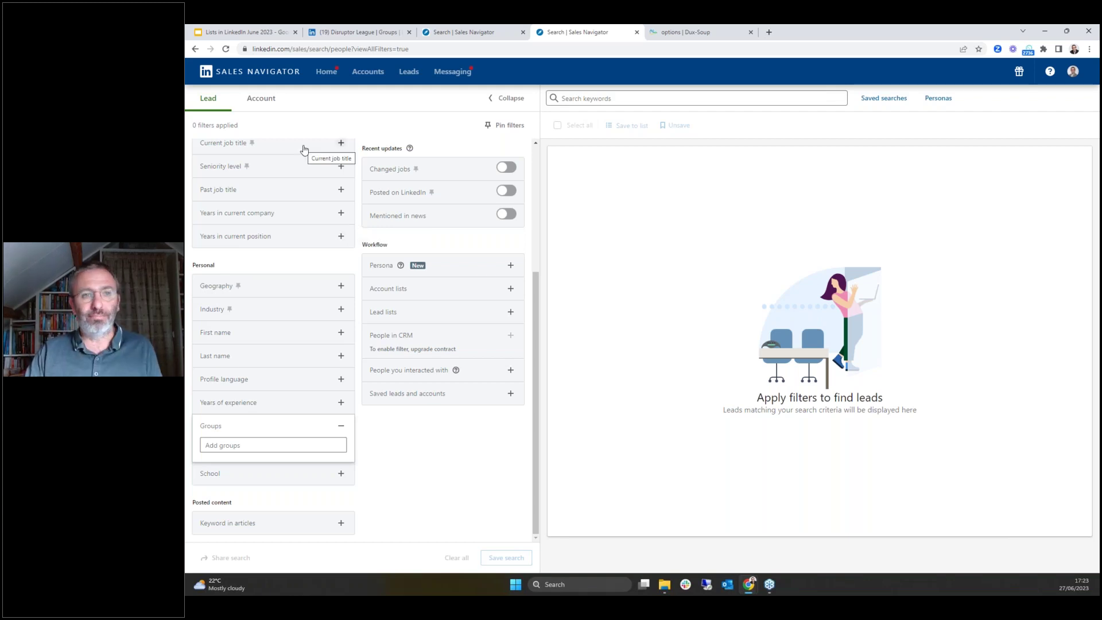
Return to the LinkedIn home feed and search for University of Brighton.
click(357, 32)
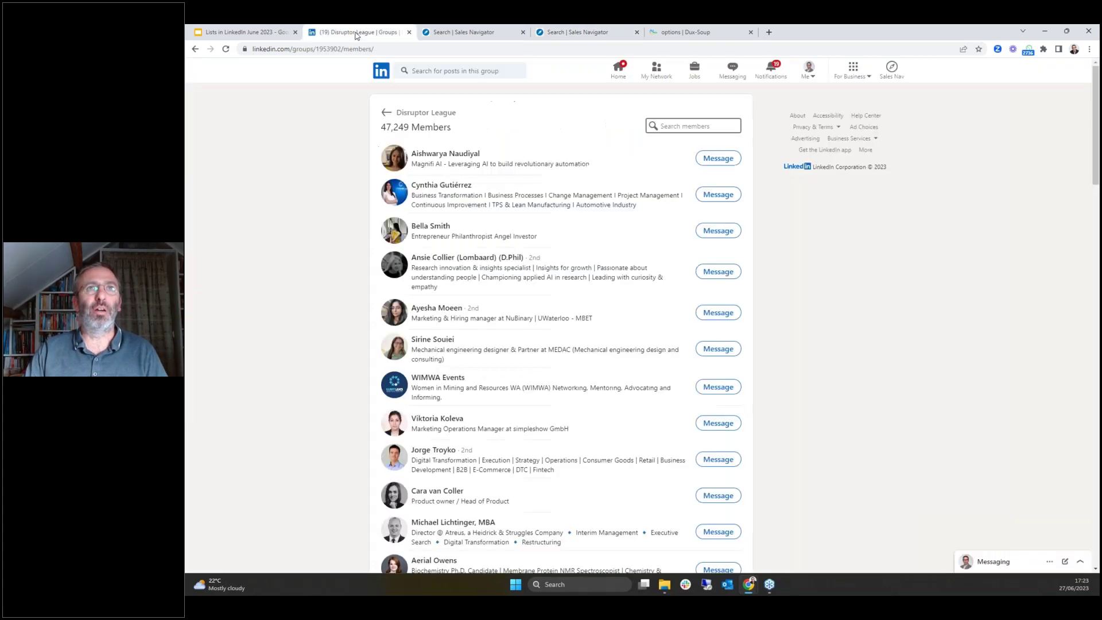
click(618, 69)
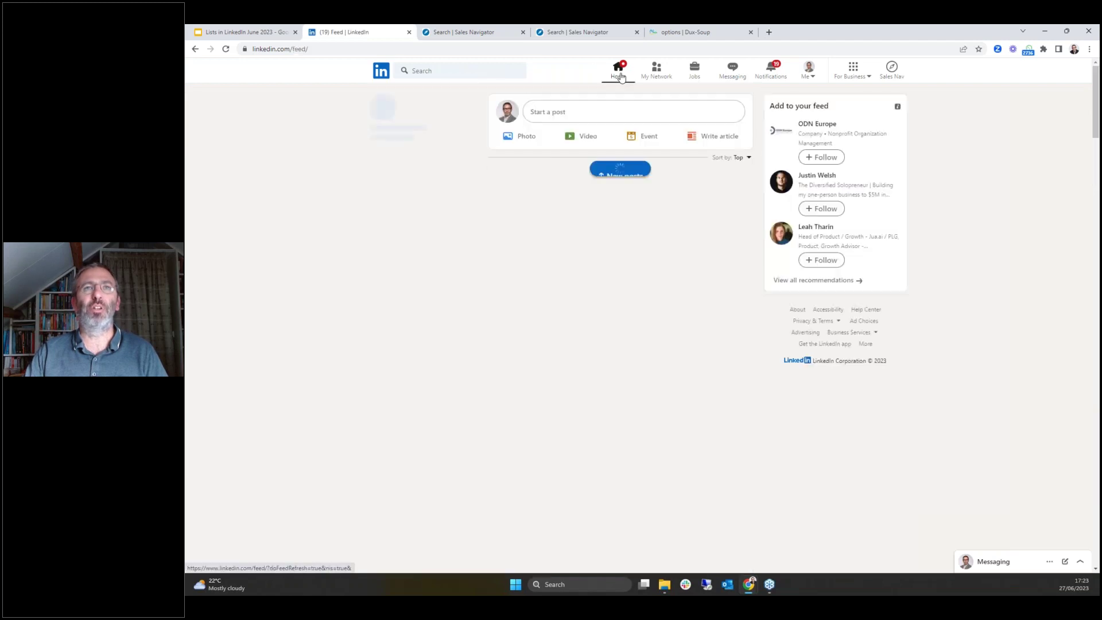
click(438, 72)
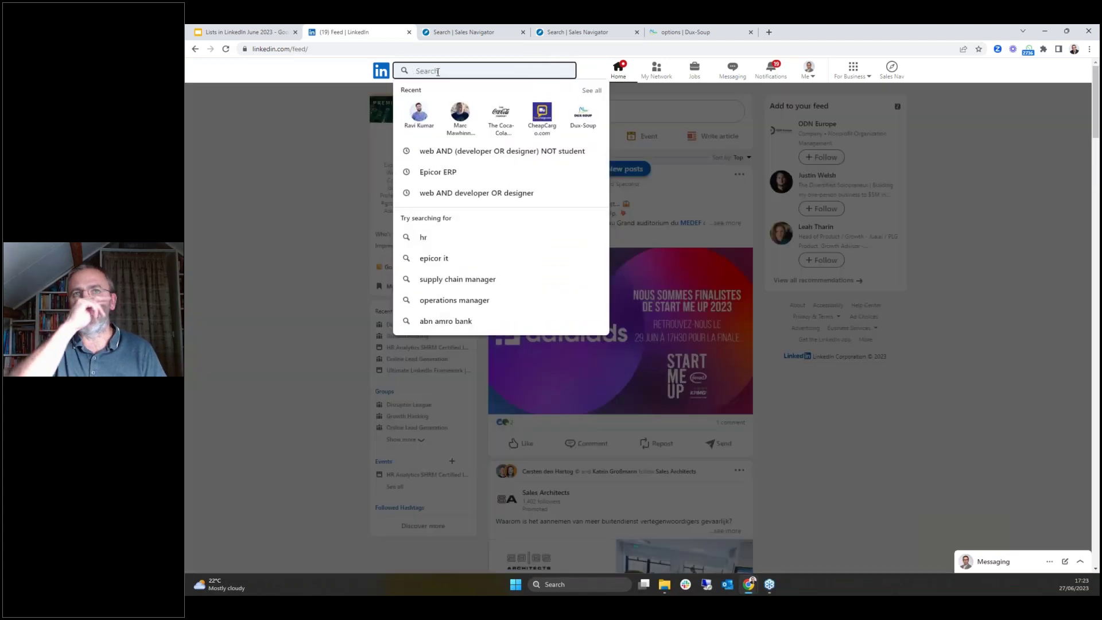
text(university)
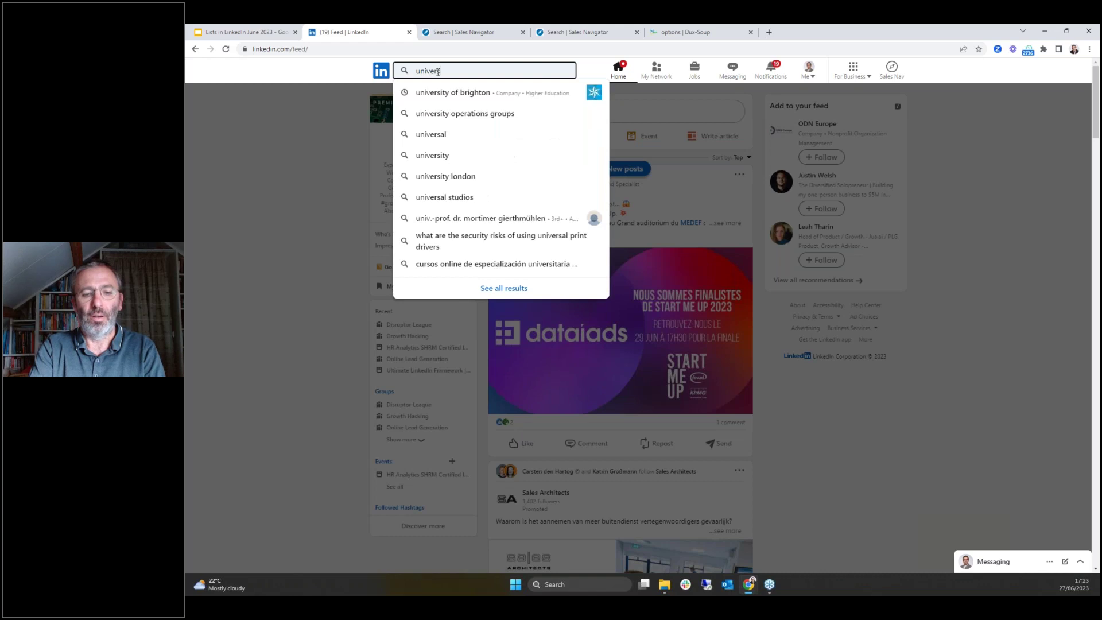
click(428, 92)
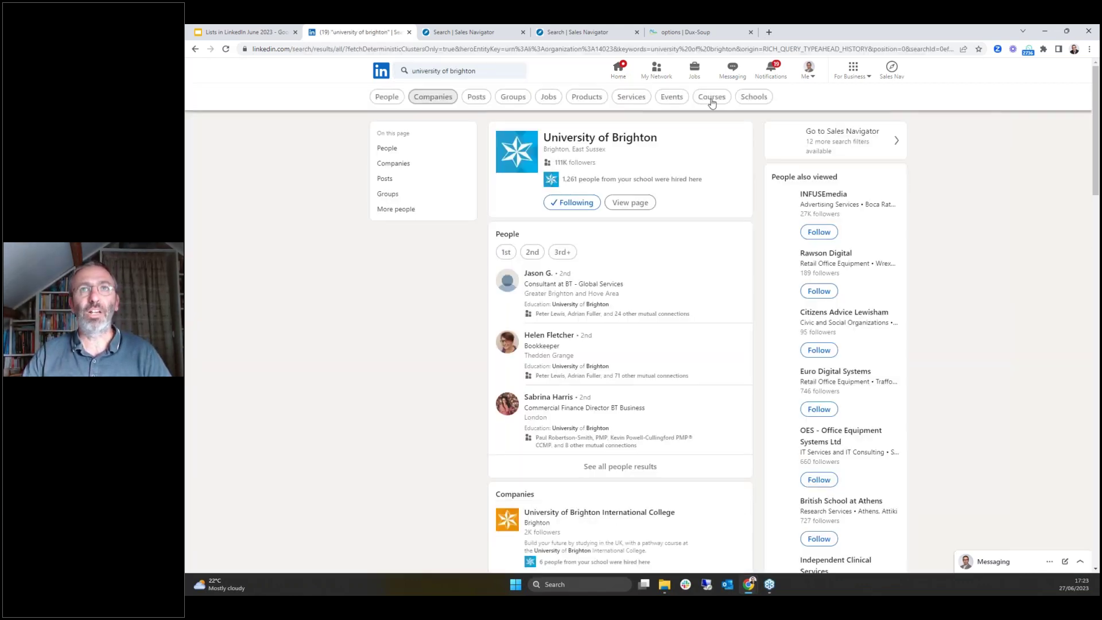
Open the University of Brighton school page, reloading the search results if needed, and display its alumni.
click(642, 205)
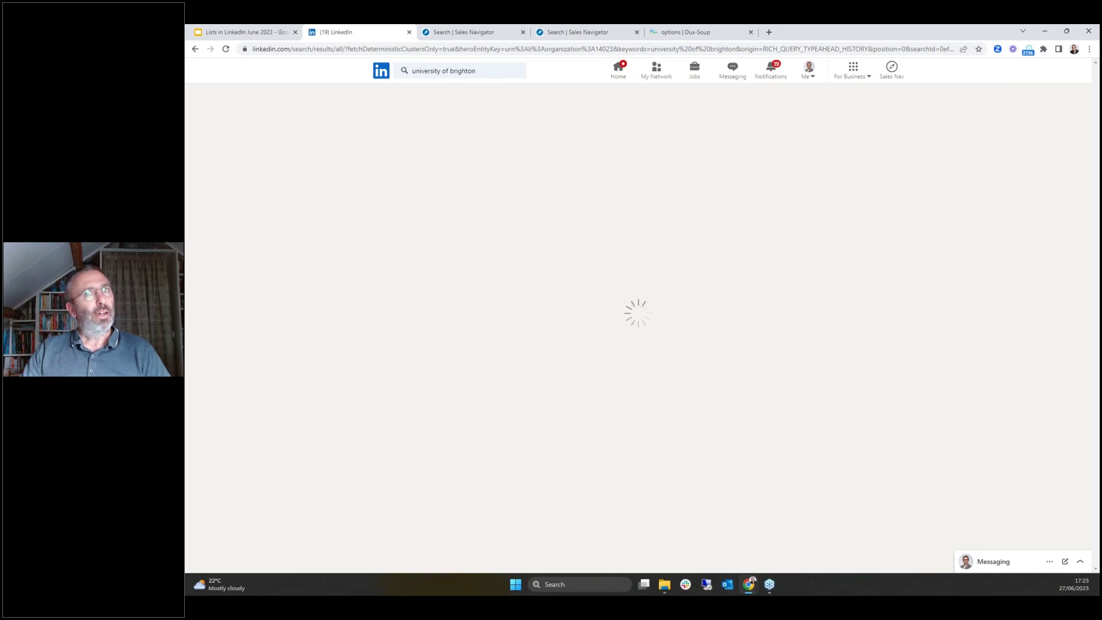
click(388, 49)
click(196, 49)
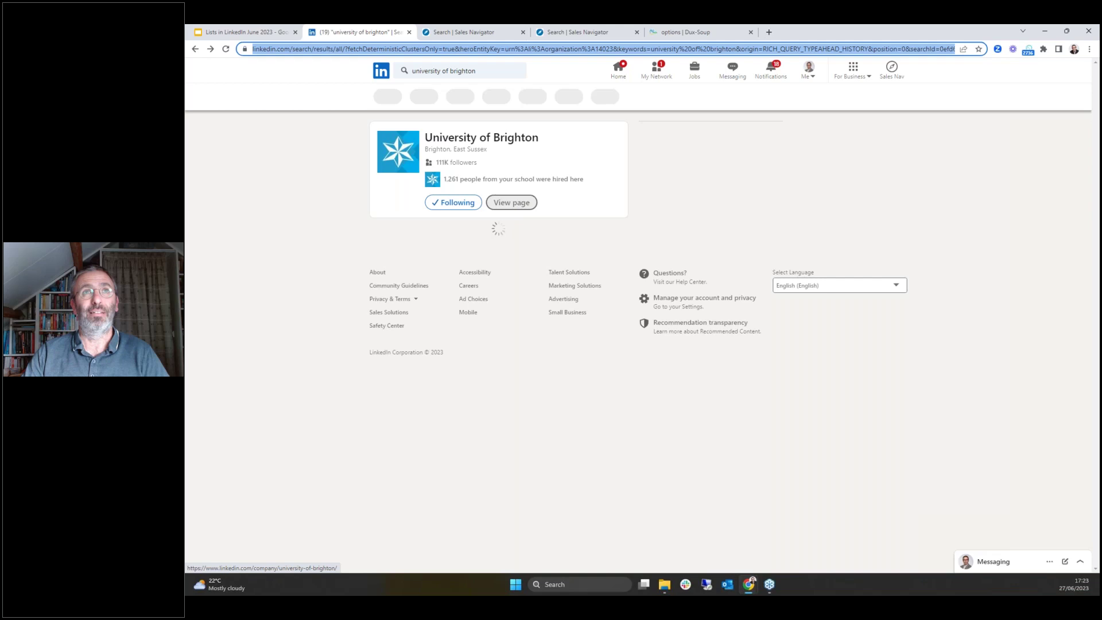
click(634, 208)
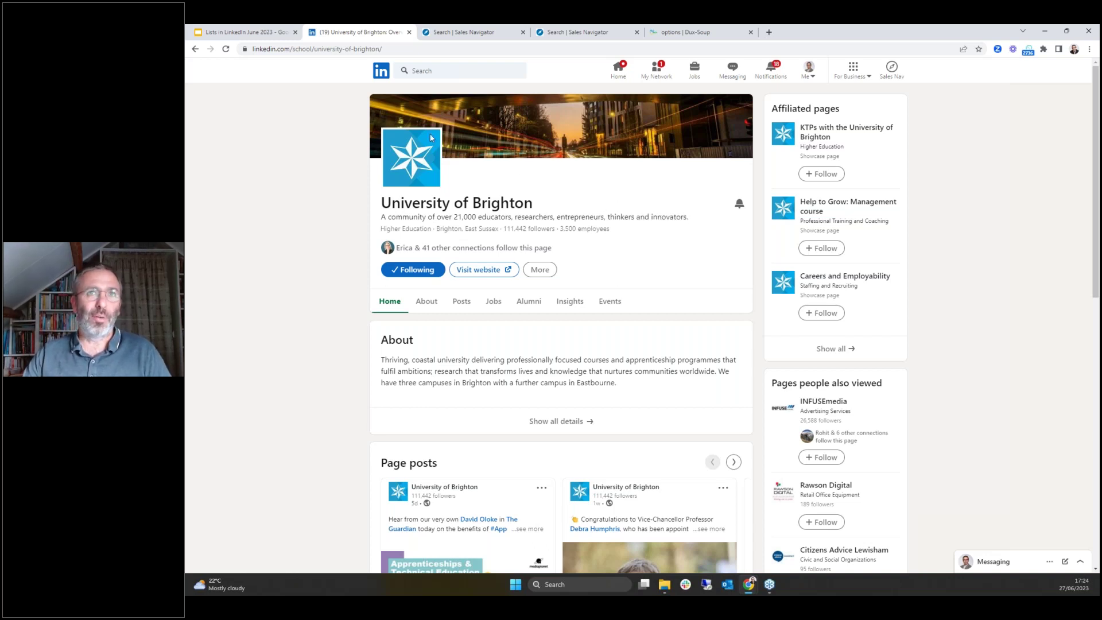
click(529, 304)
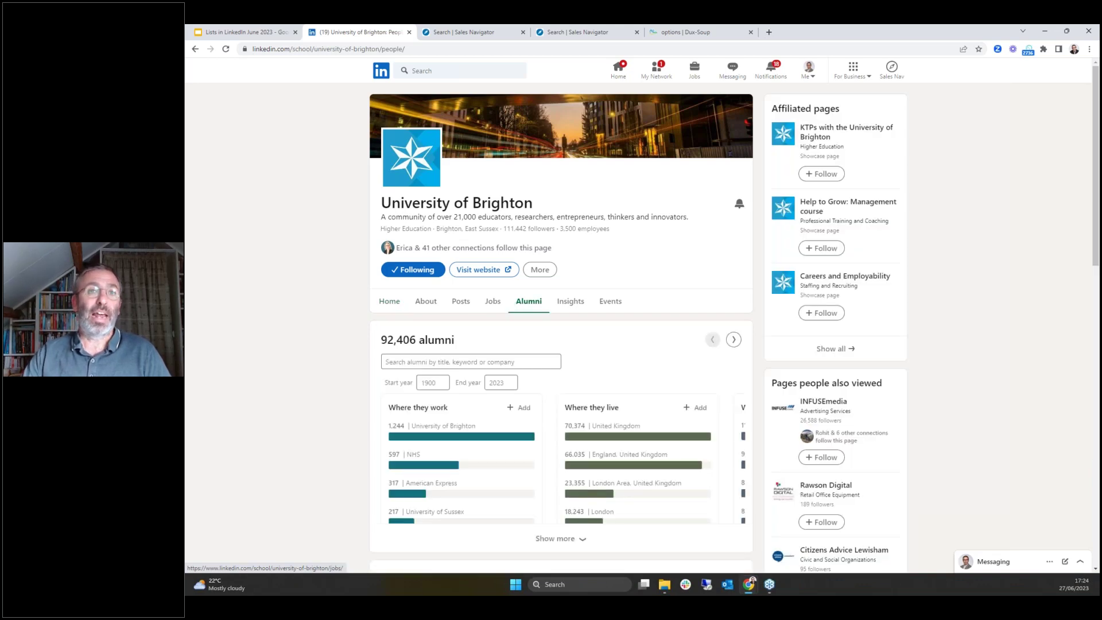
Browse the alumni breakdown categories through to What they studied and How you are connected.
scroll(326, 353, down, 3)
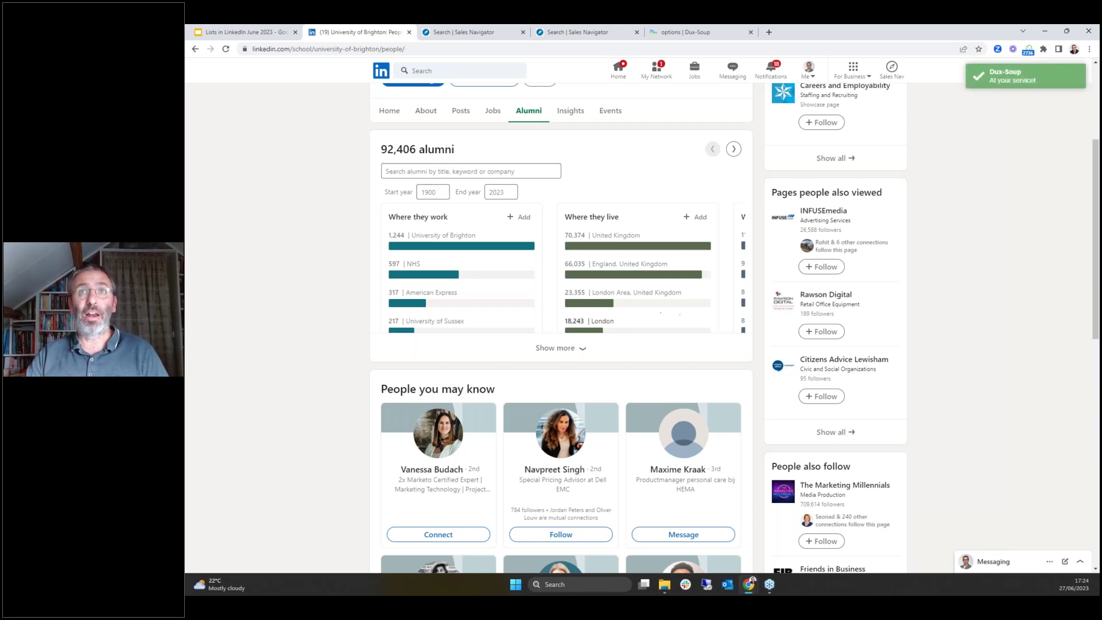
click(730, 151)
click(731, 151)
click(734, 152)
click(733, 151)
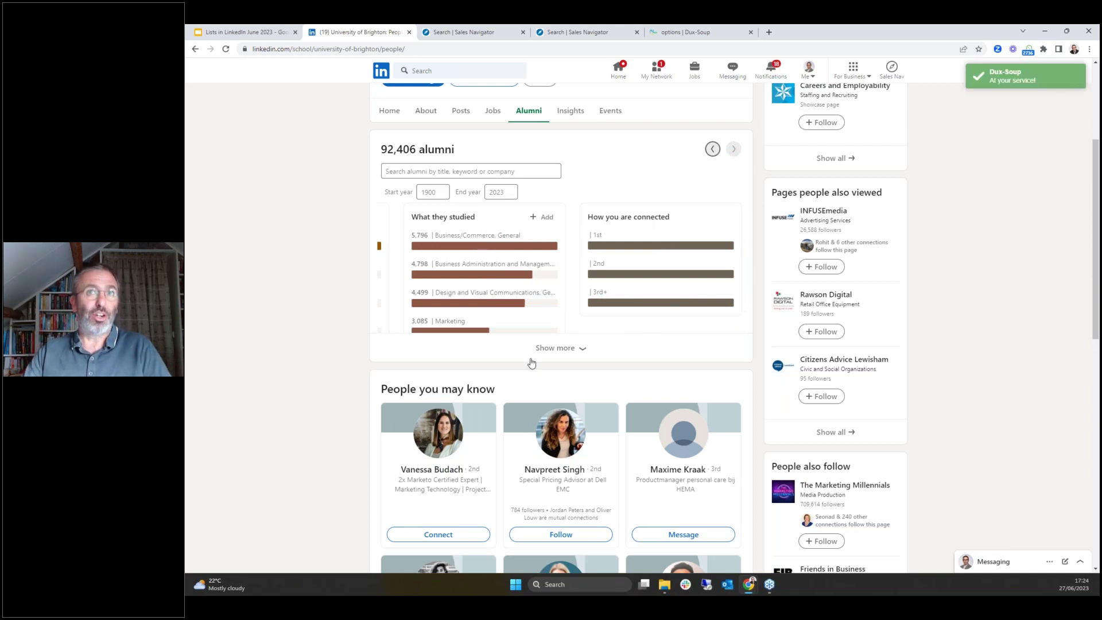
scroll(1015, 311, up, 3)
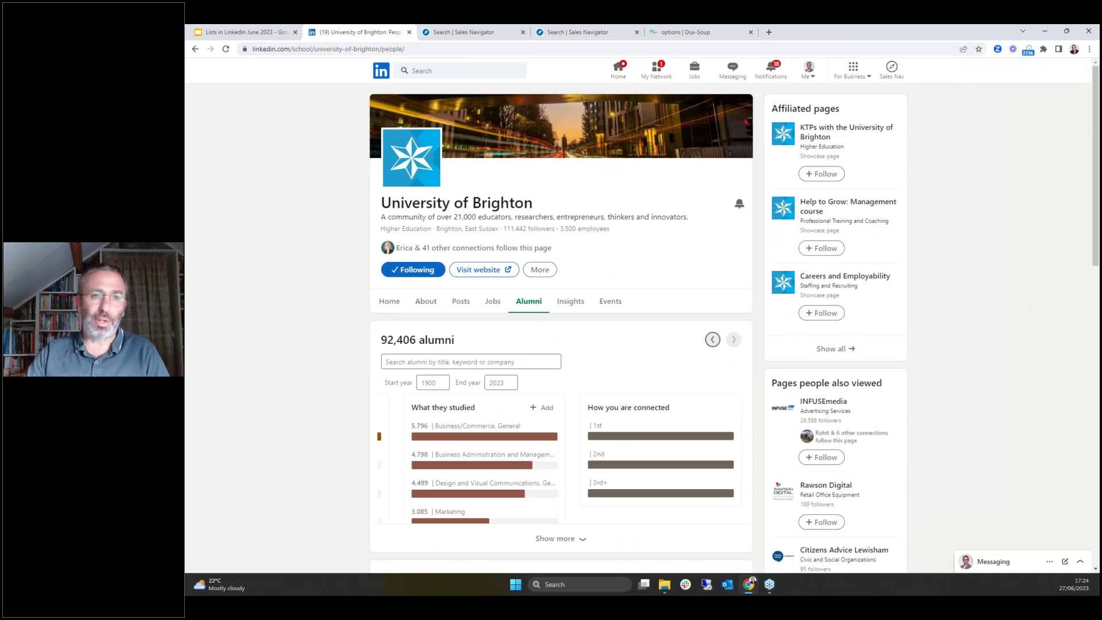
Return to the LinkedIn home feed and look at your own profile page.
click(486, 33)
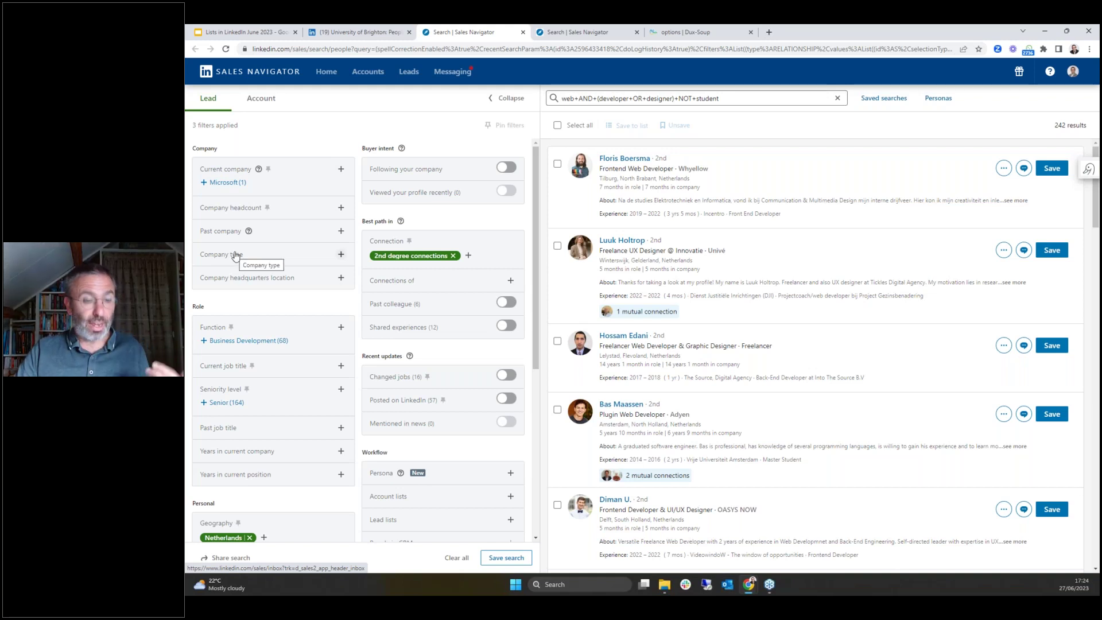
click(368, 34)
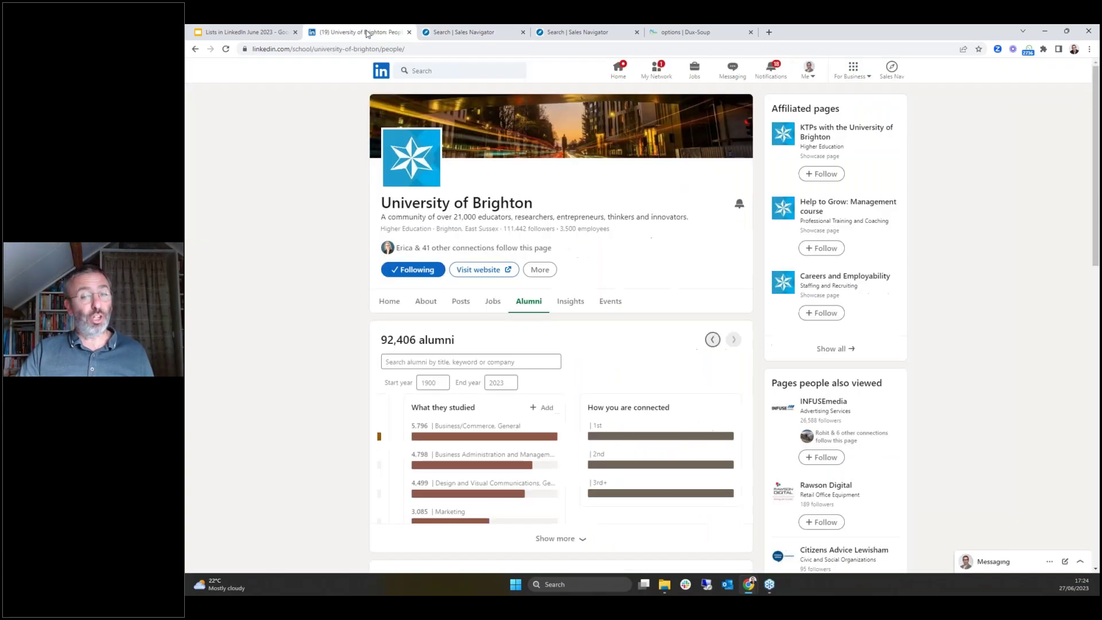
click(621, 71)
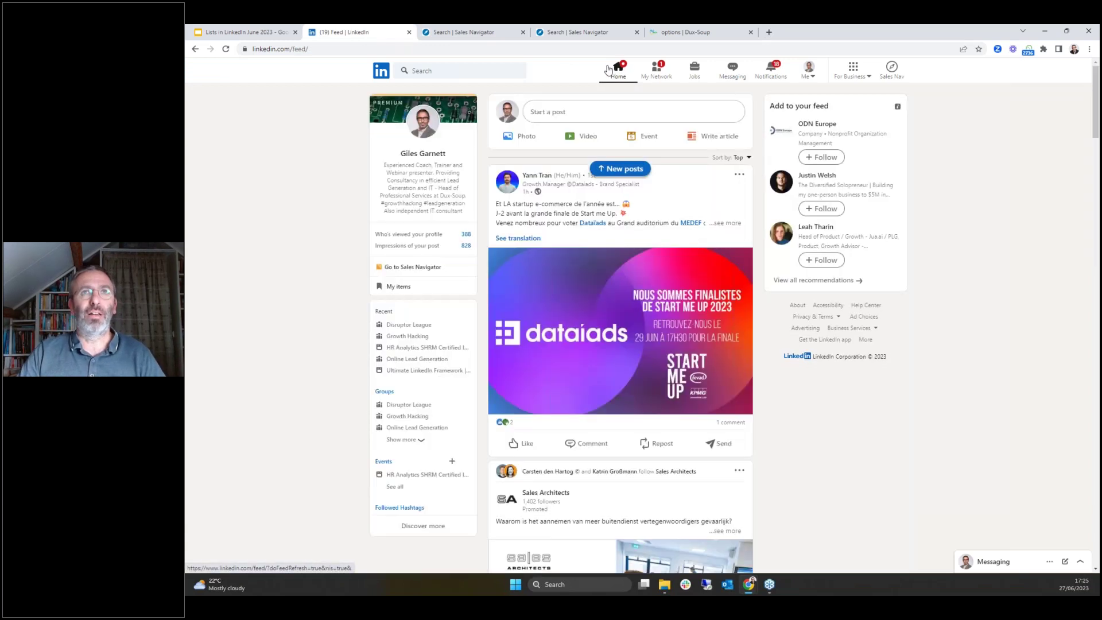
click(425, 155)
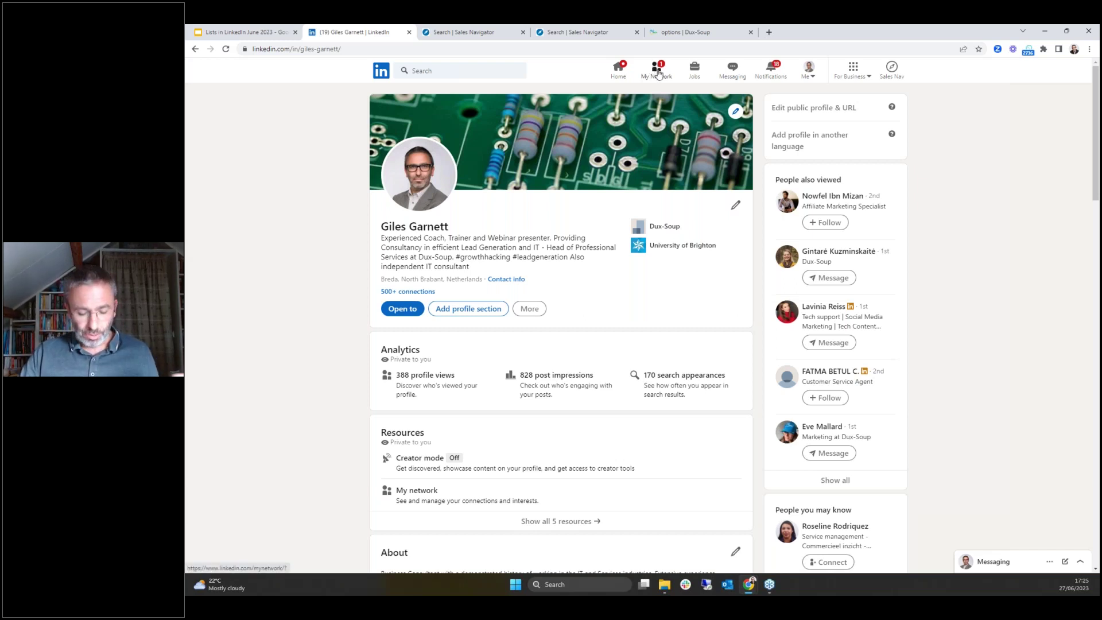
click(623, 76)
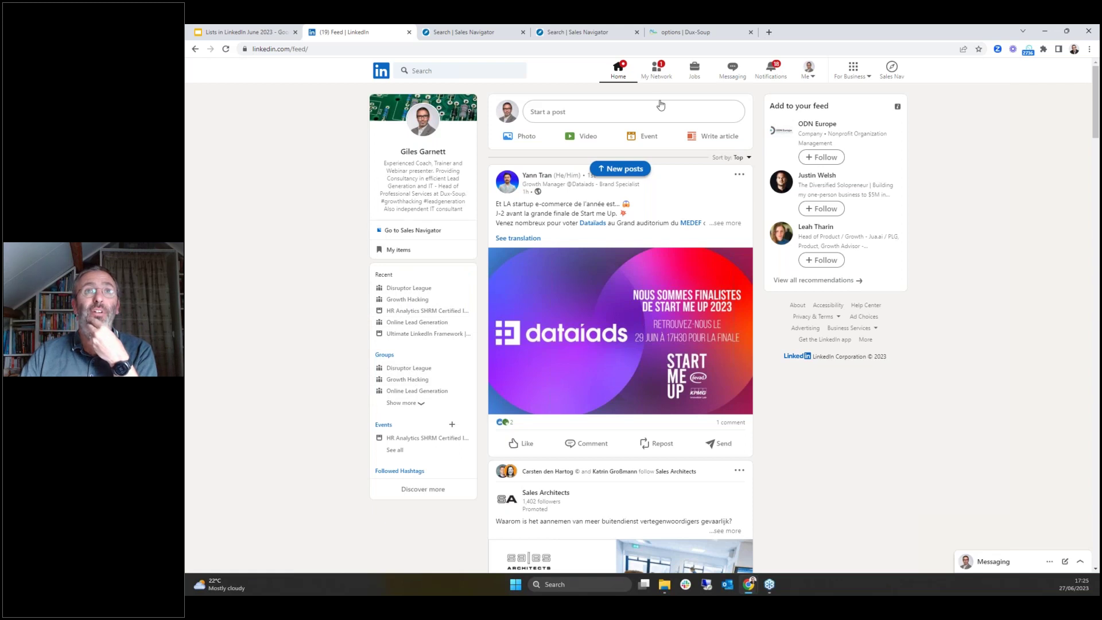
View everyone who has viewed your profile via the notifications, and check the Dux-Soup actions for that page.
click(770, 71)
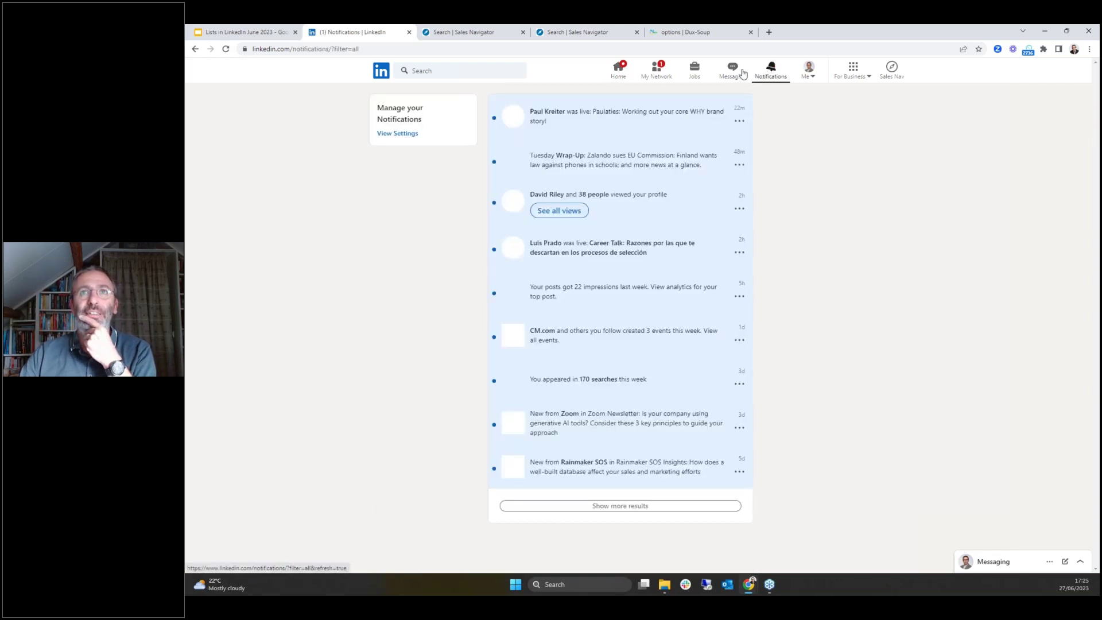
click(559, 210)
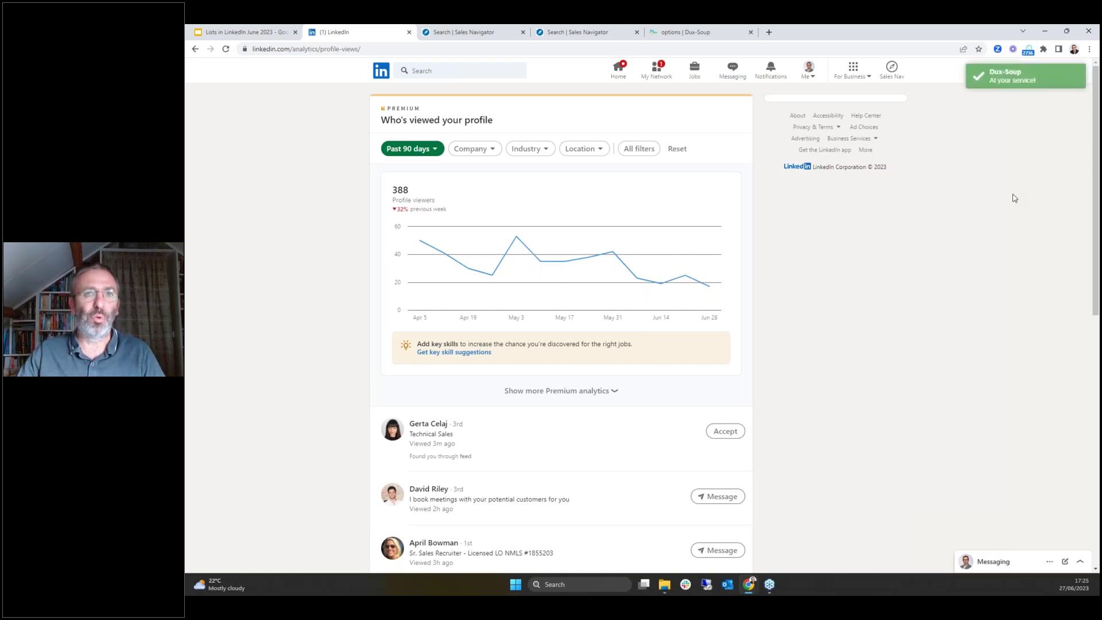
click(1028, 49)
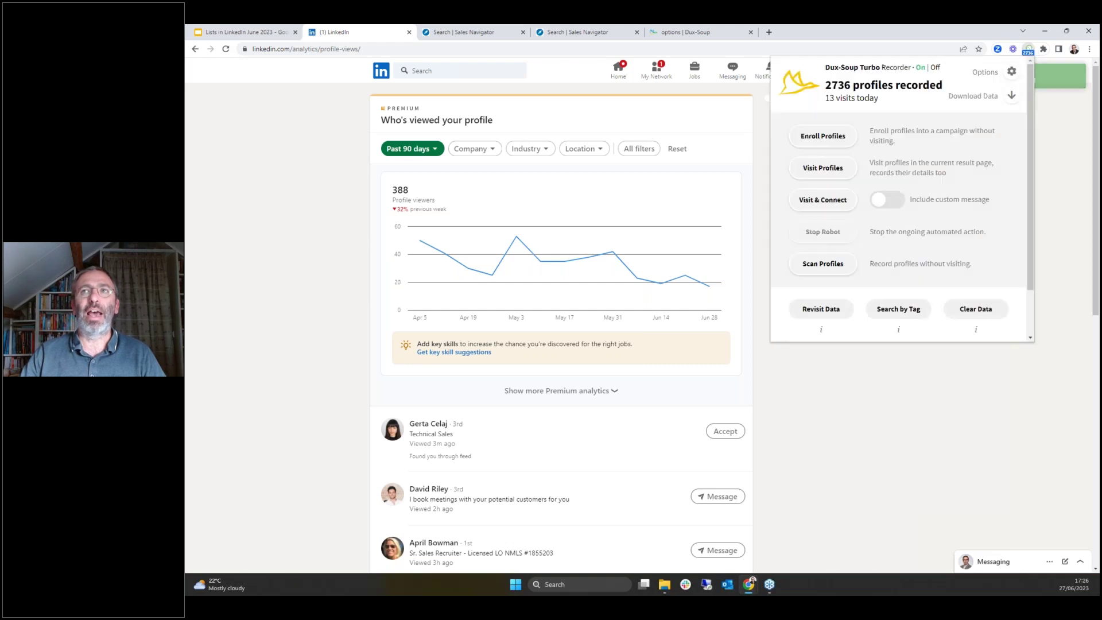
click(346, 37)
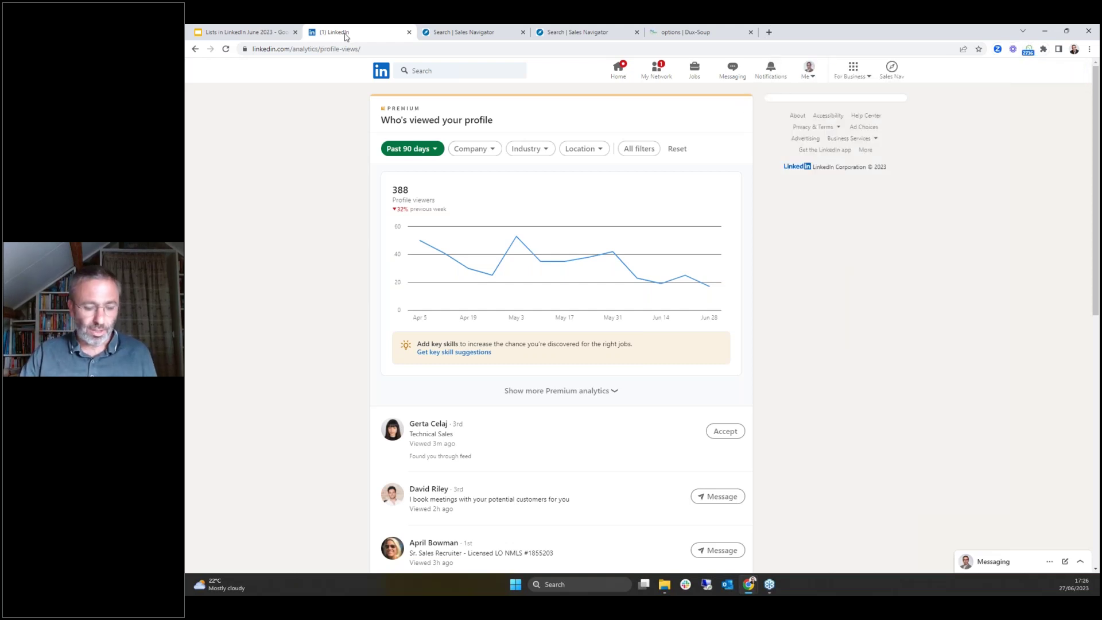
Find a post with many reactions in the home feed and view the people who reacted, filtered to likes.
click(626, 76)
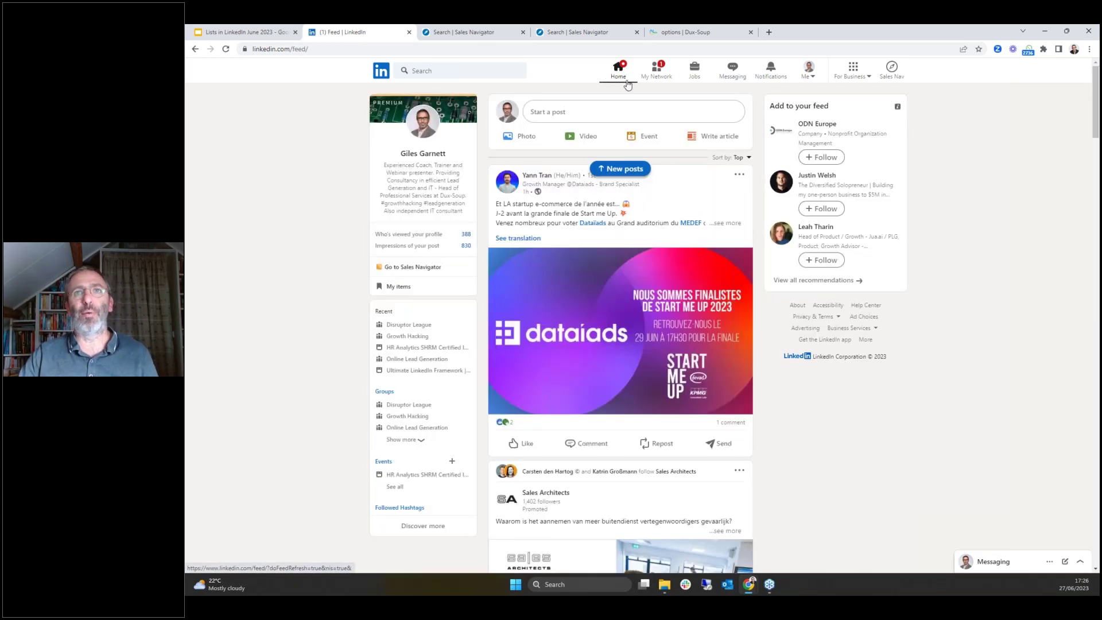
scroll(870, 298, down, 10)
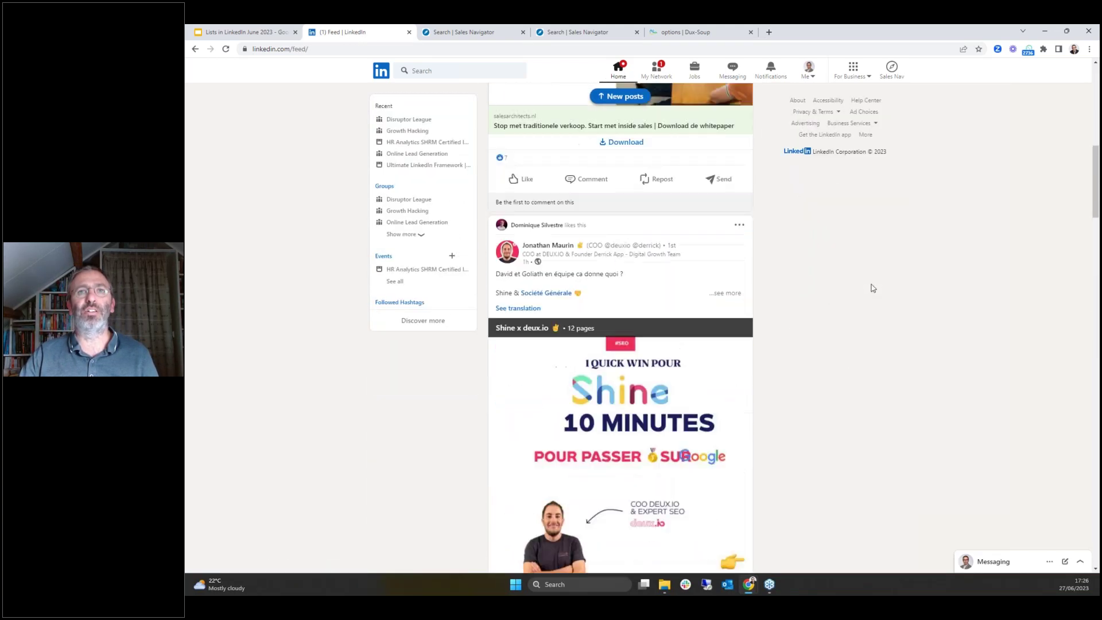
scroll(873, 287, down, 3)
scroll(872, 287, down, 15)
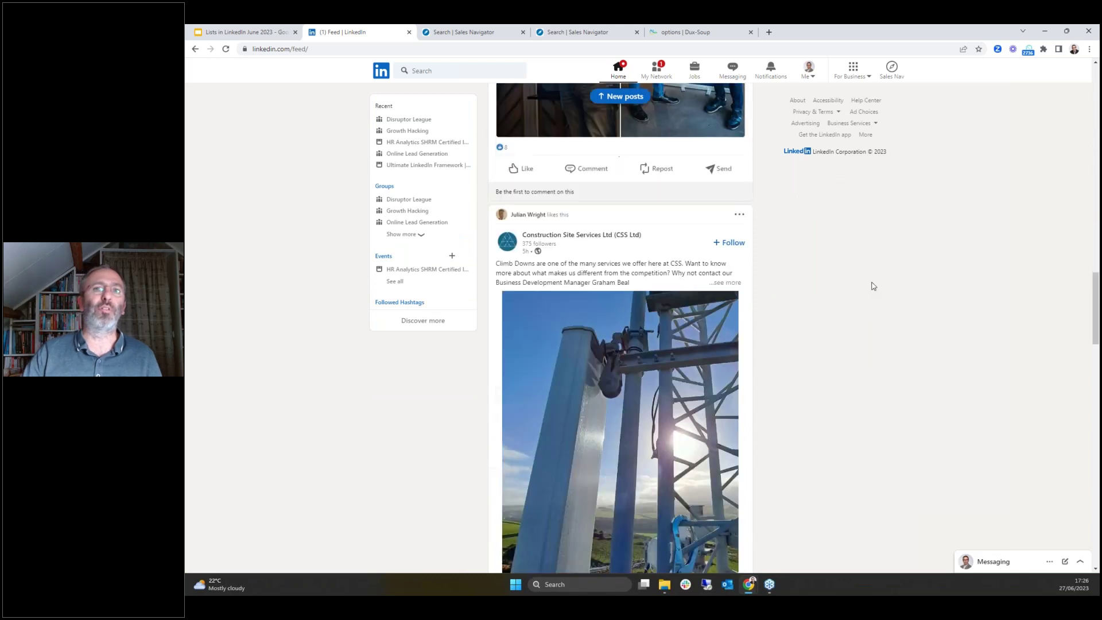
scroll(874, 286, down, 8)
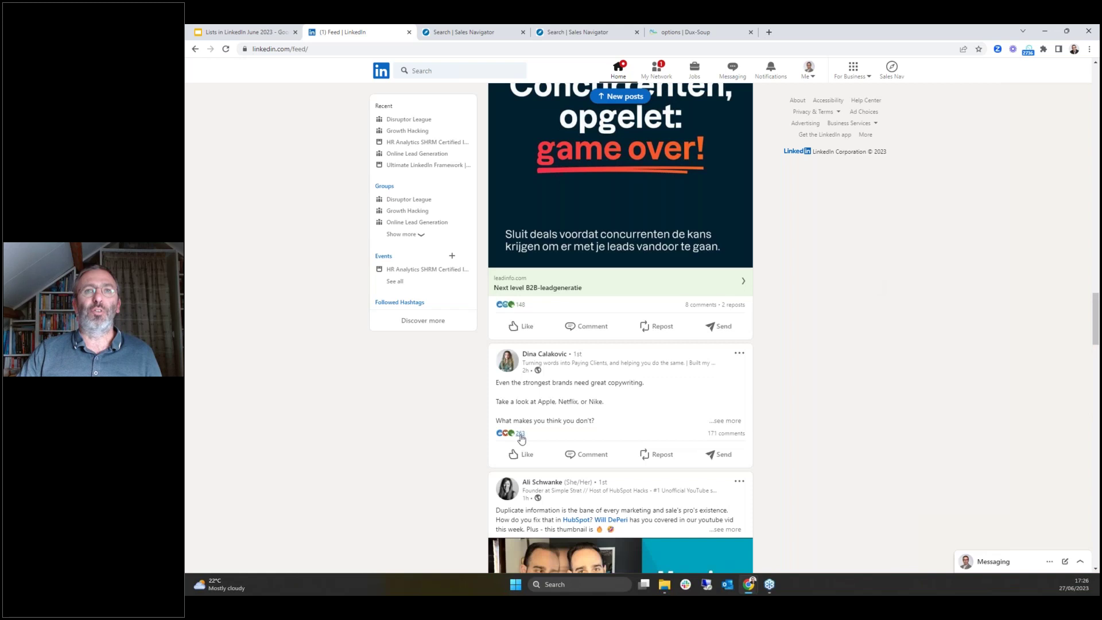
click(520, 434)
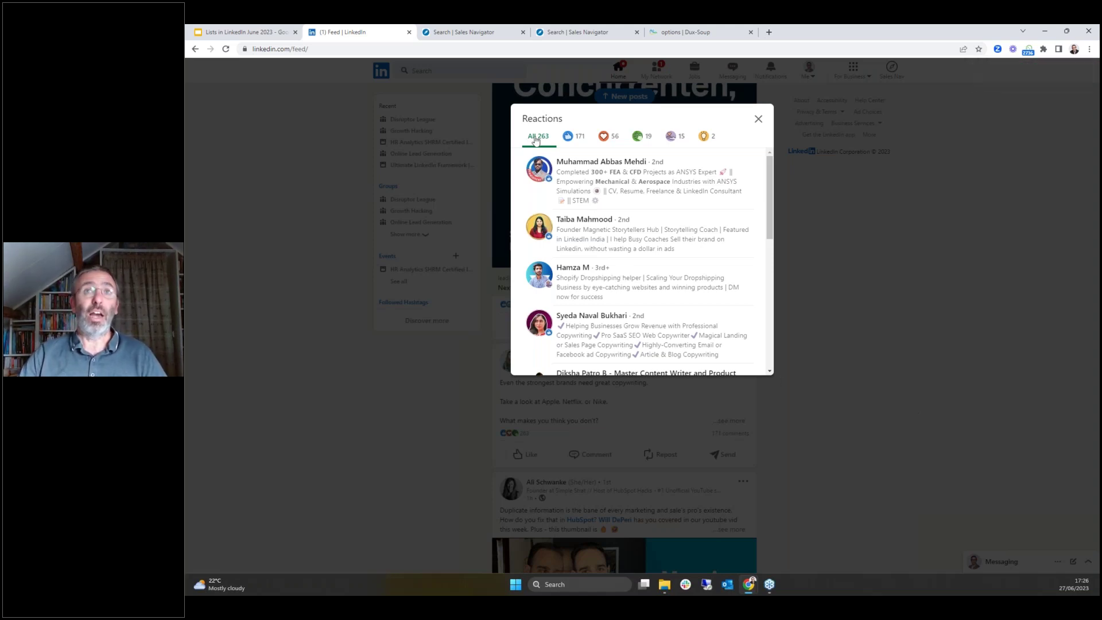
click(578, 138)
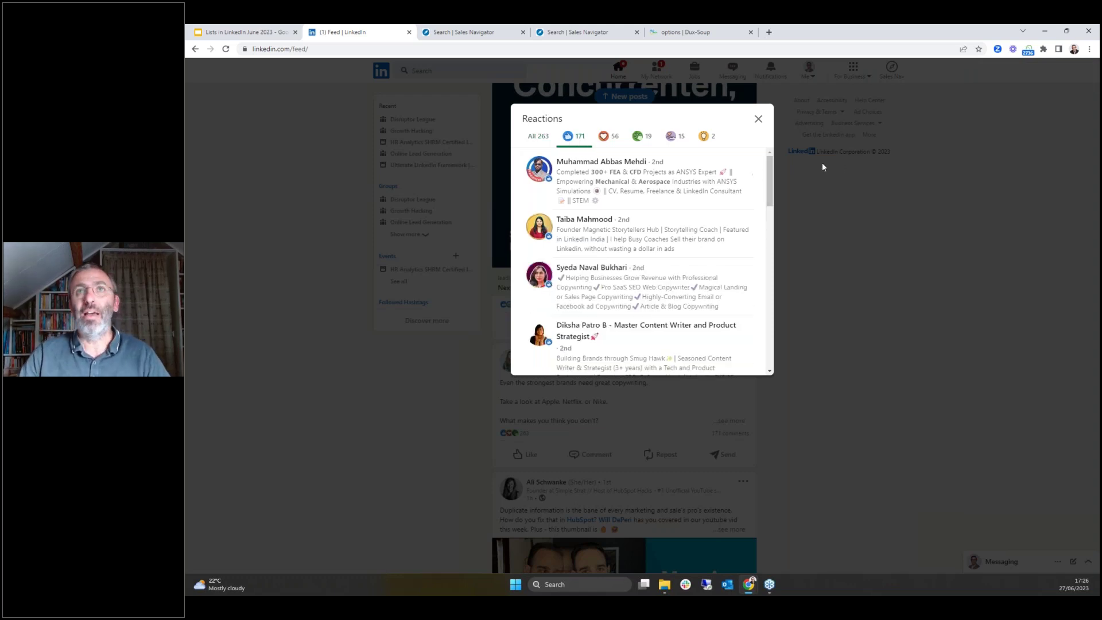
click(758, 120)
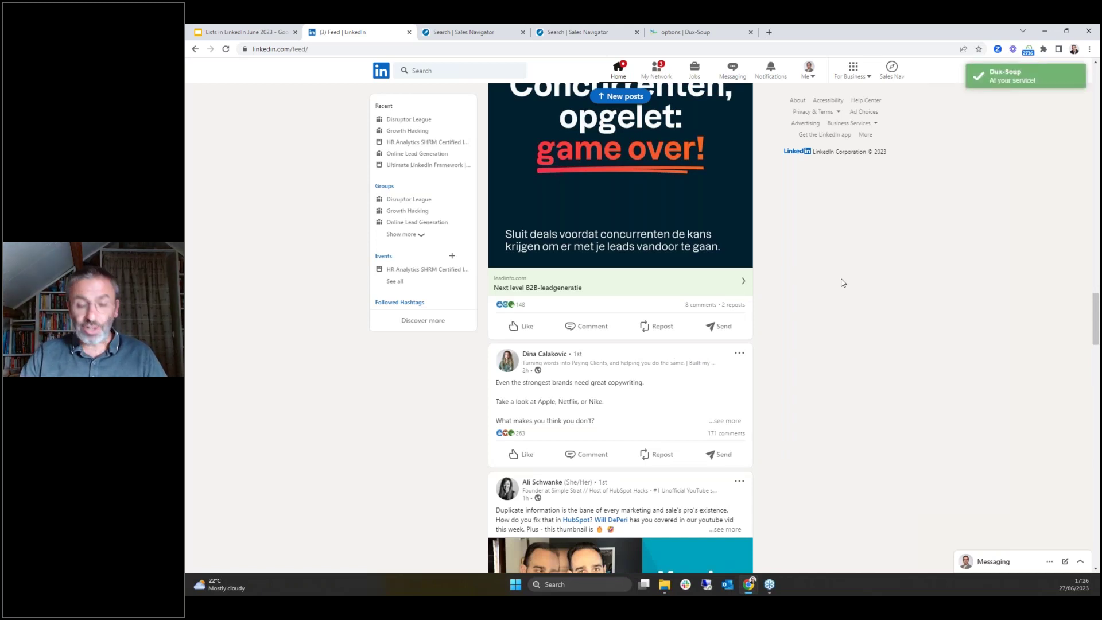
click(624, 70)
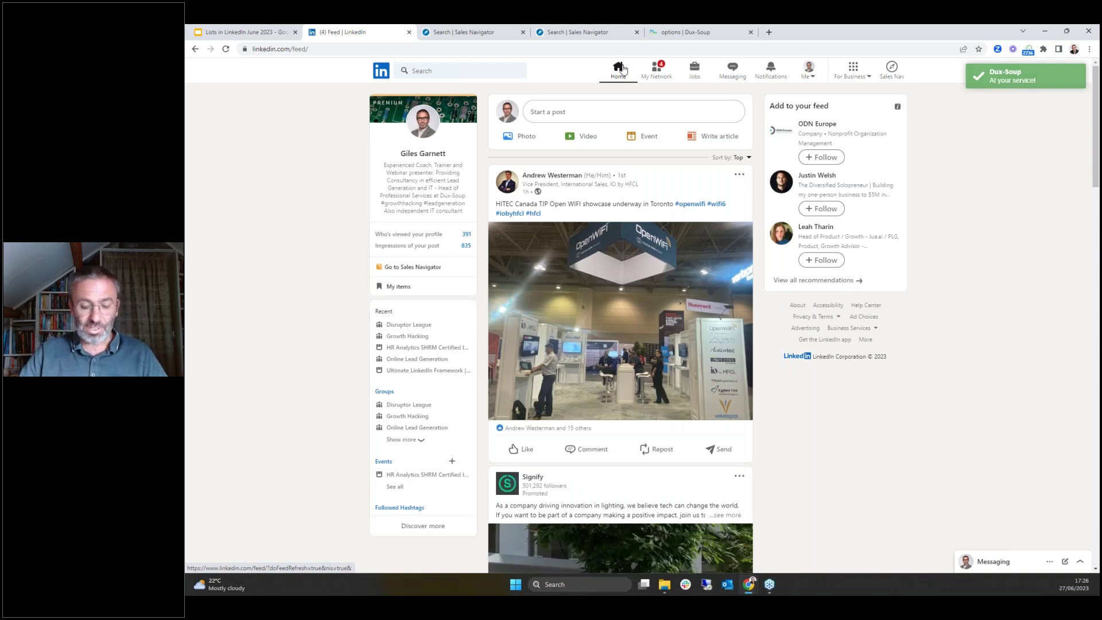
Switch to Sales Navigator and open the IT Q4 lead list.
click(484, 35)
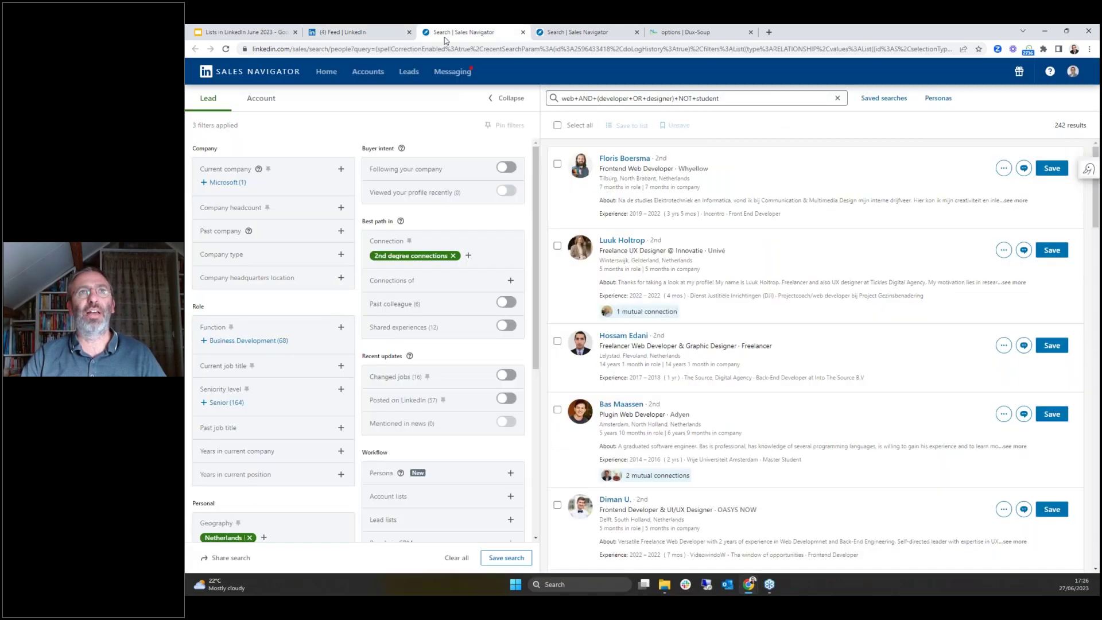
click(411, 73)
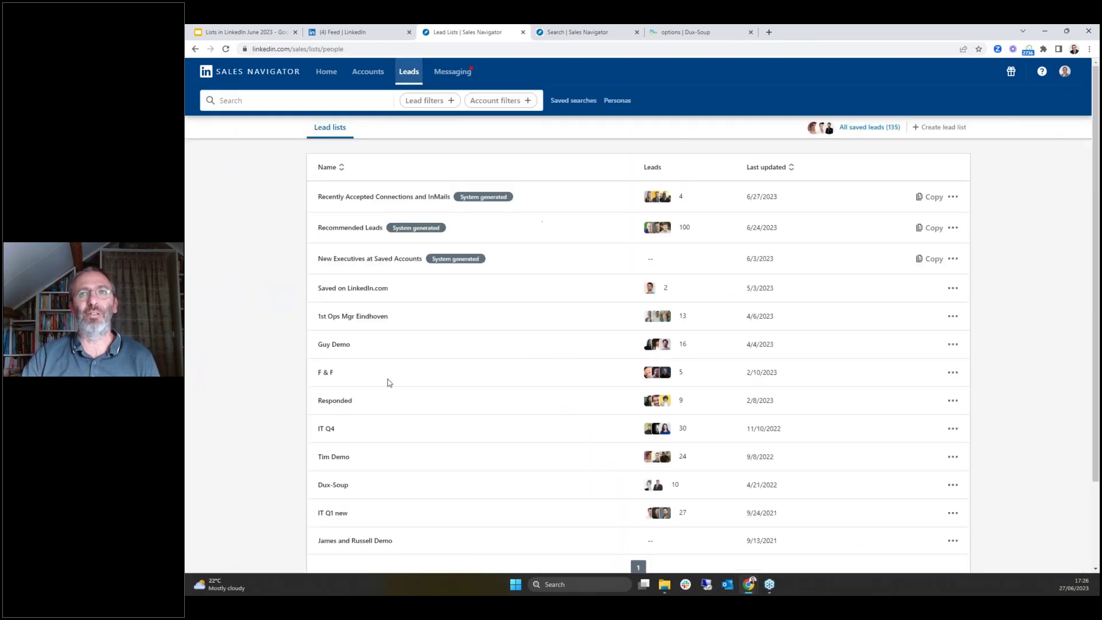
click(325, 431)
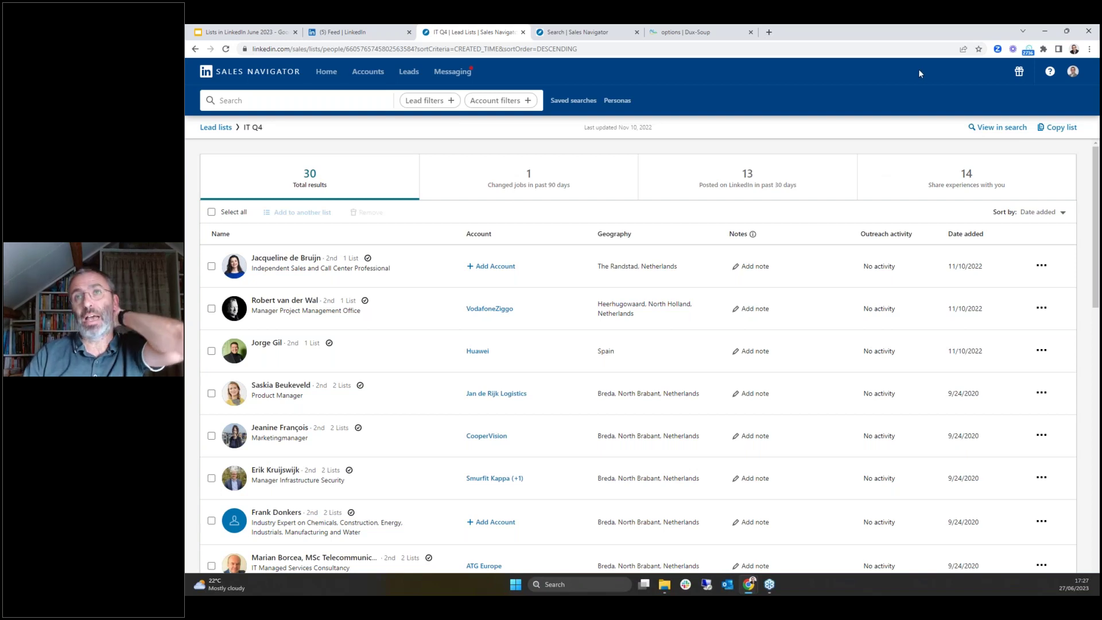
Search the Dux-Soup knowledge base for csv and open the article How to correctly format the file on Excel.
click(769, 32)
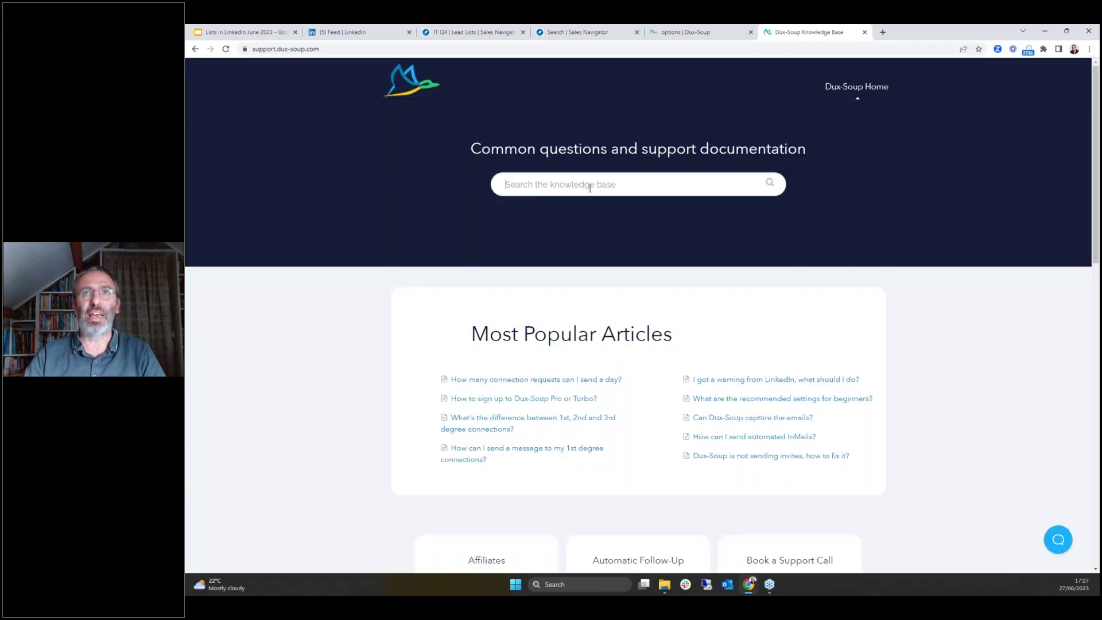
text(csv)
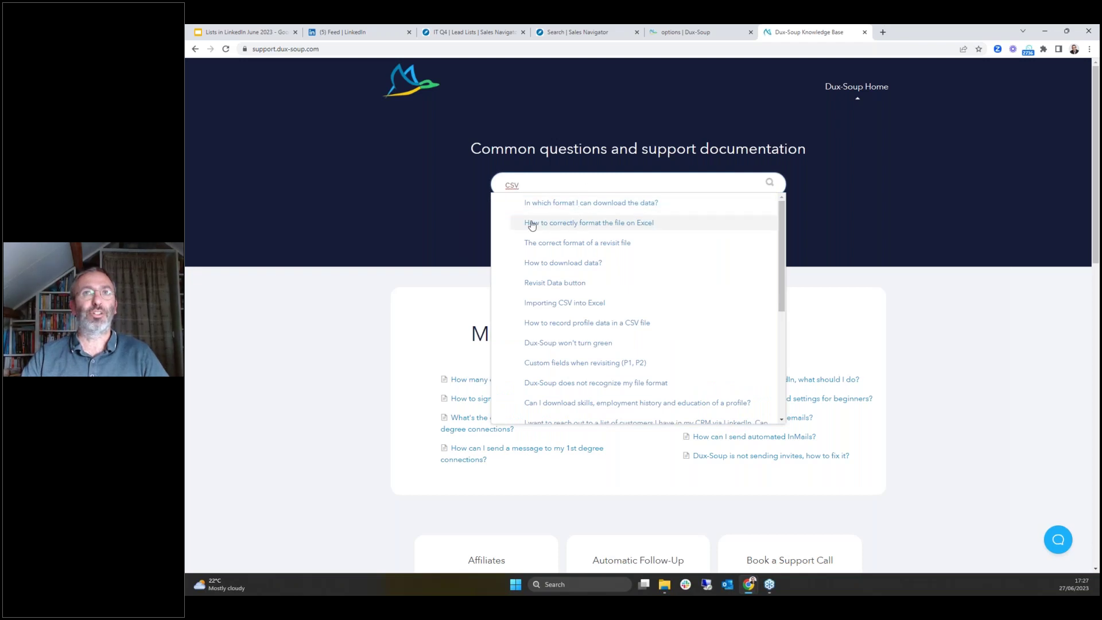
click(609, 225)
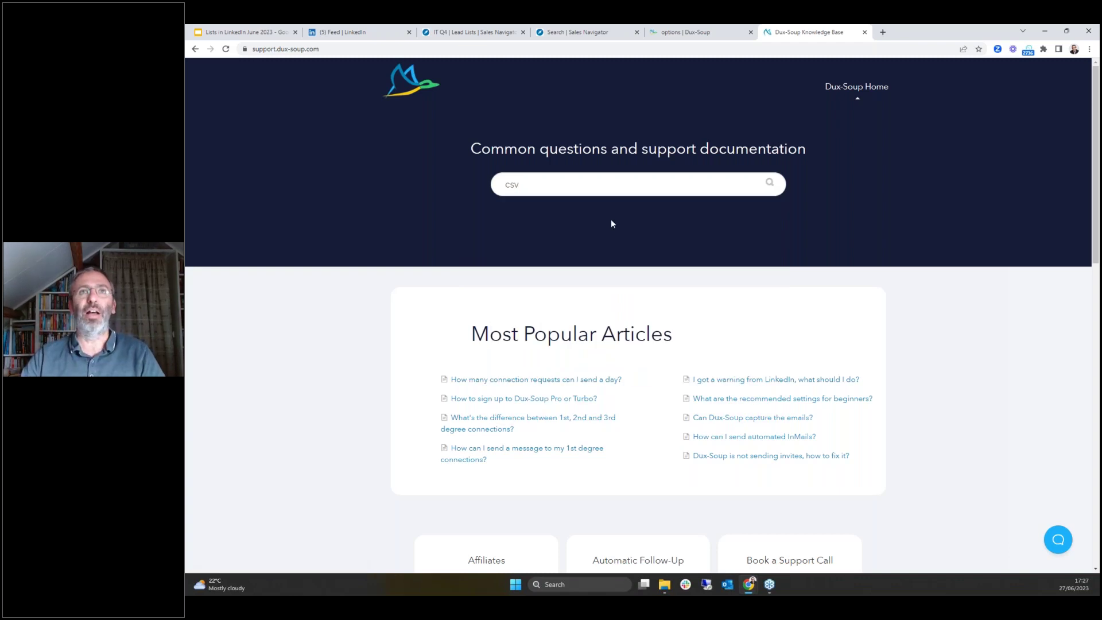
click(574, 182)
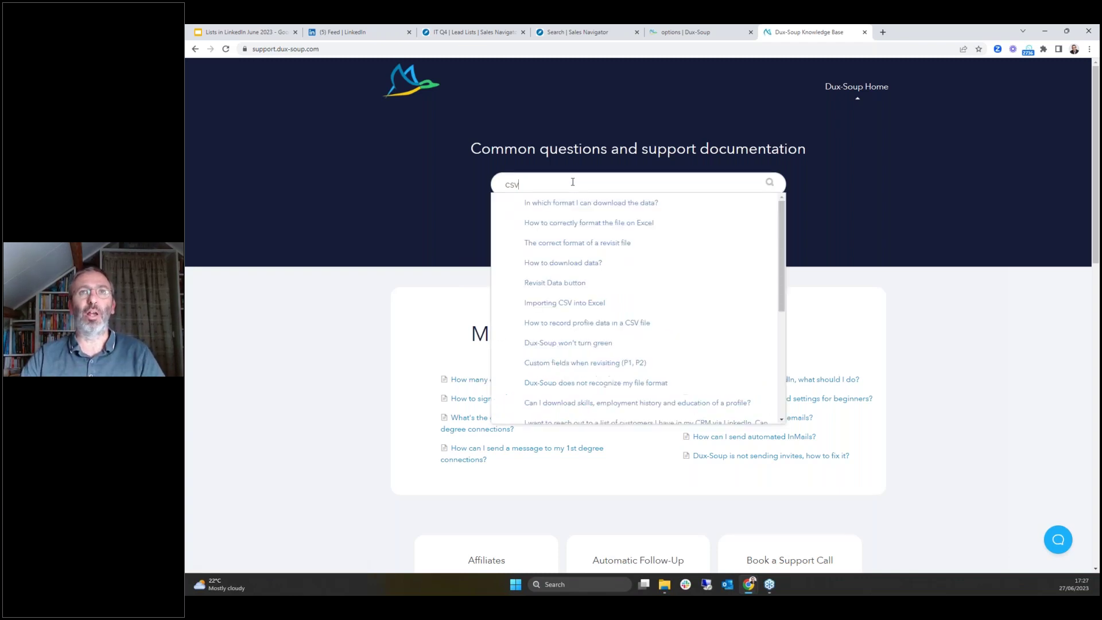
click(564, 223)
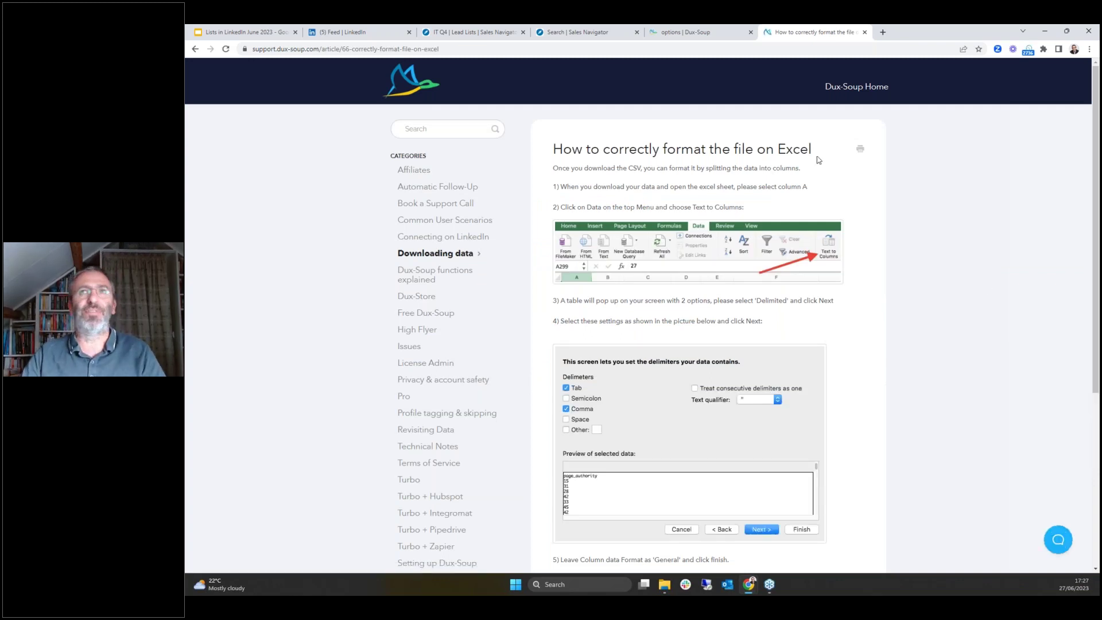
click(372, 35)
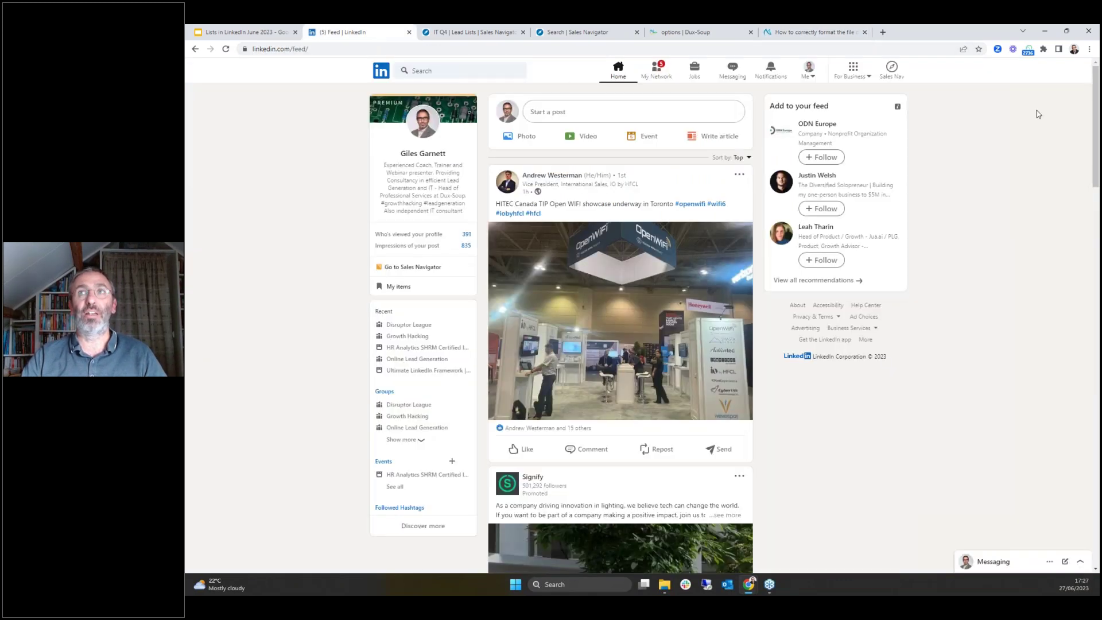
click(1029, 51)
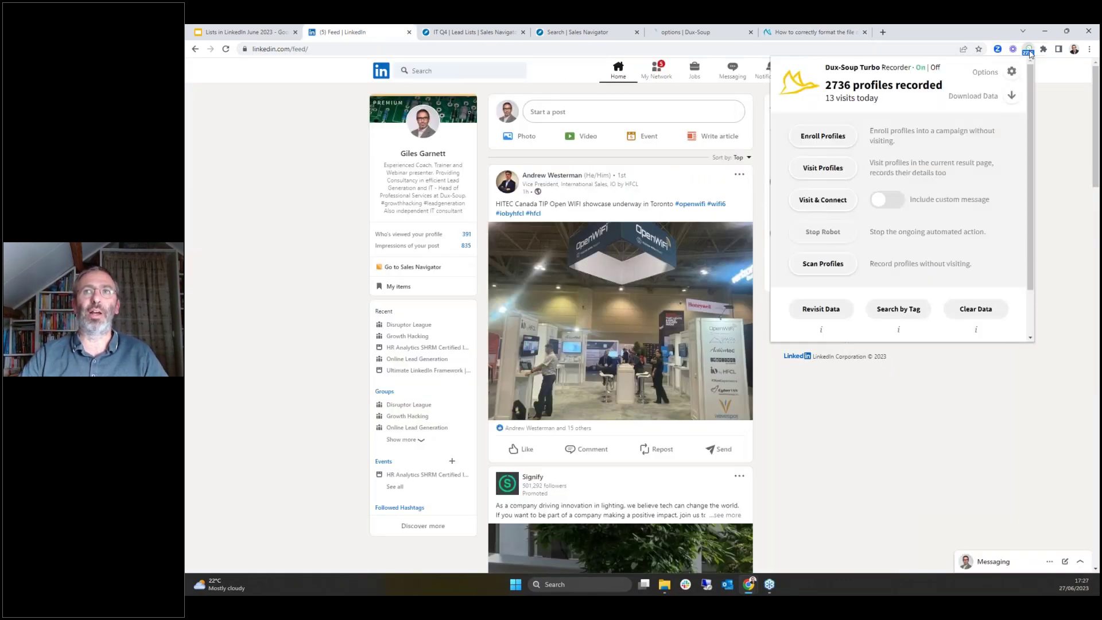
scroll(820, 268, down, 1)
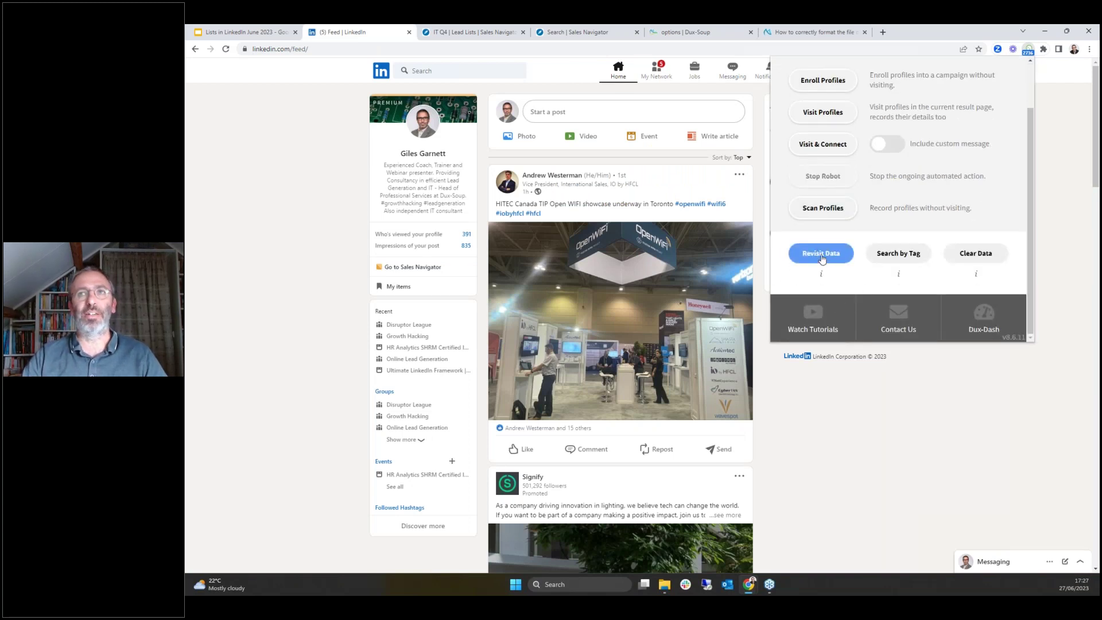
click(822, 258)
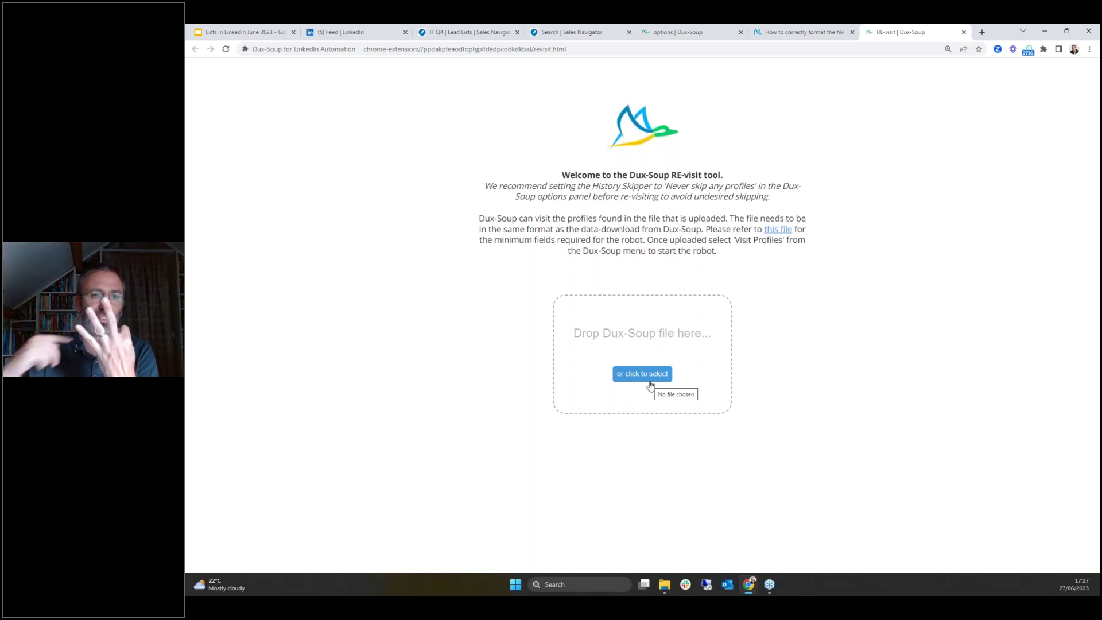
click(648, 380)
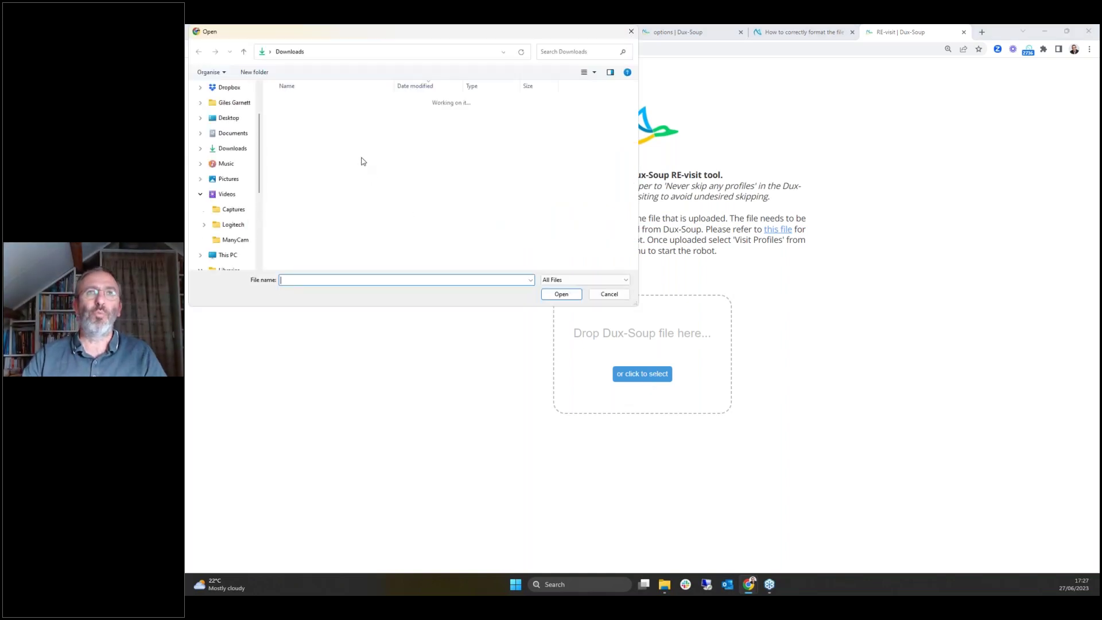
click(339, 258)
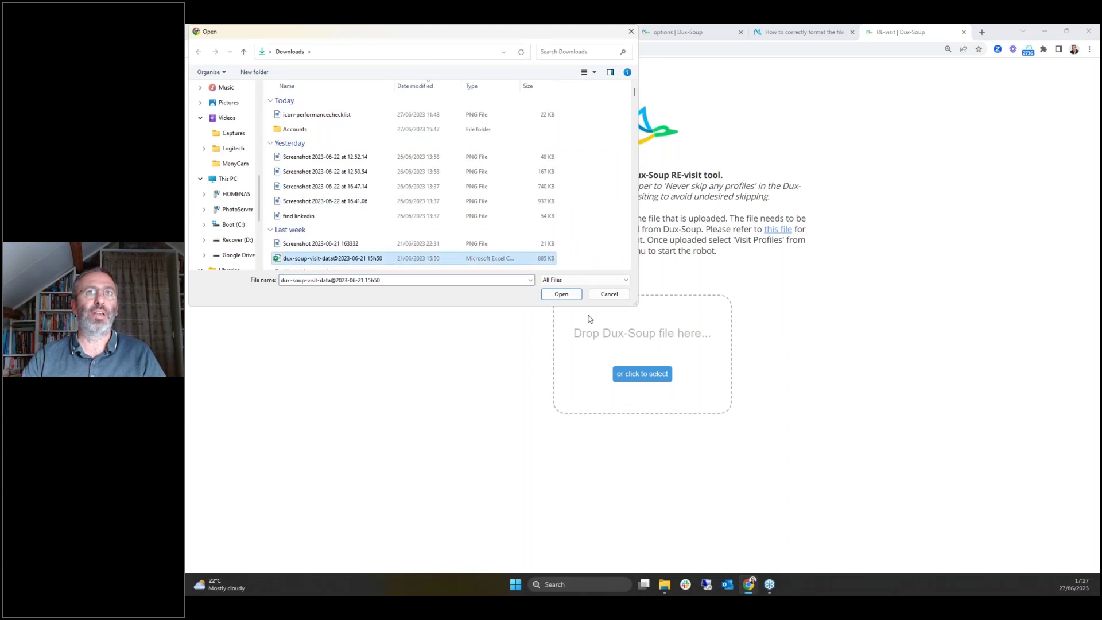
click(562, 295)
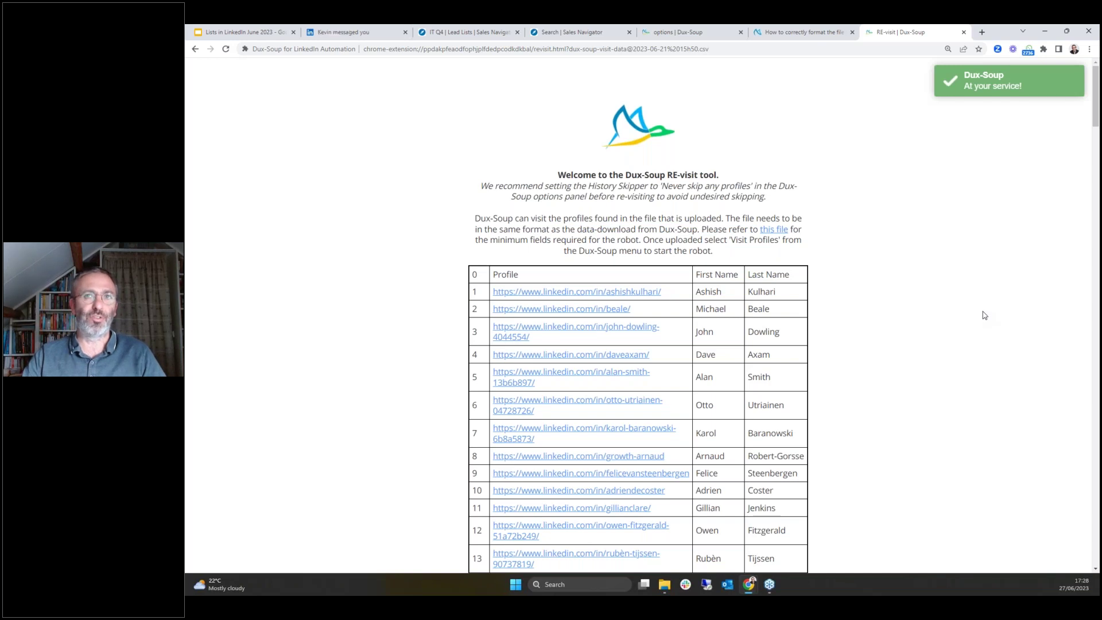
Look through the profiles loaded from the file and display the Dux-Soup actions for them.
scroll(984, 315, down, 6)
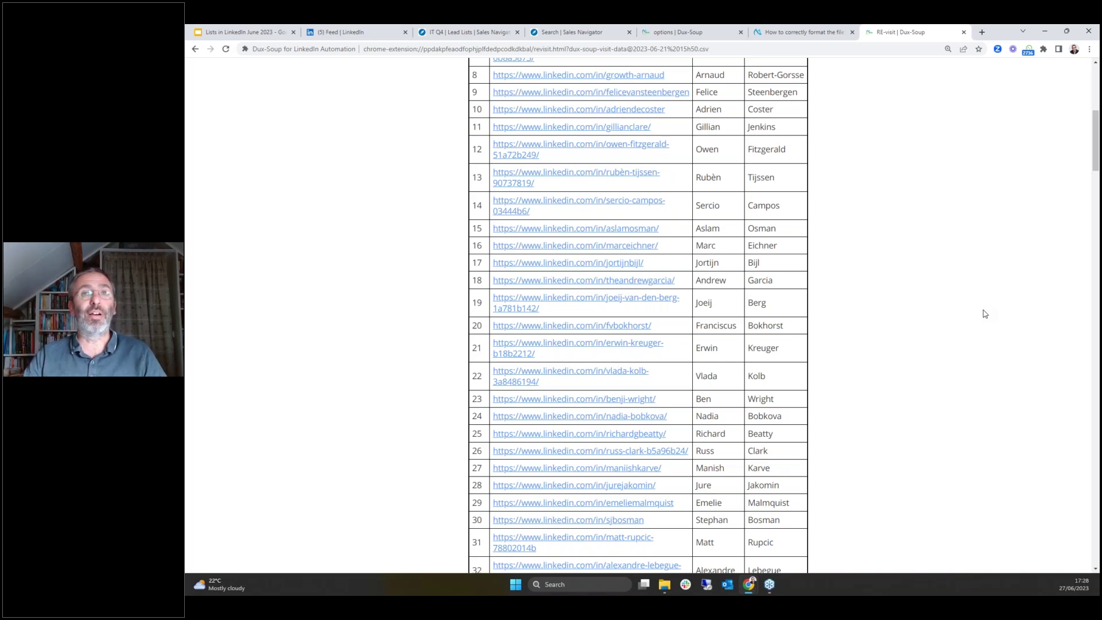
scroll(985, 312, down, 20)
scroll(985, 309, up, 20)
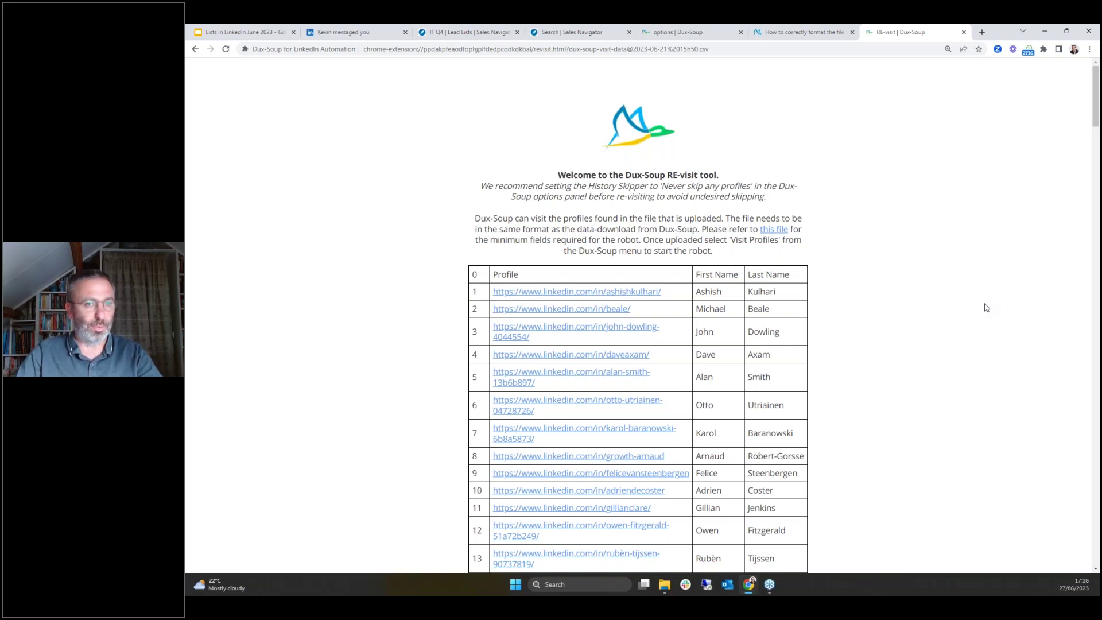
click(1029, 50)
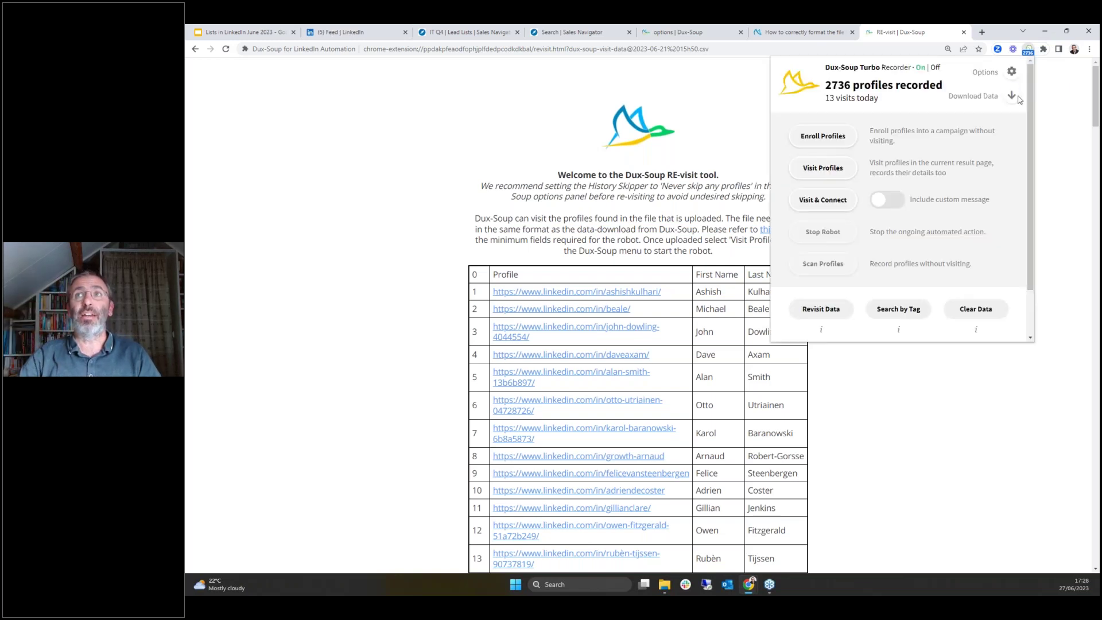
Download the captured scan data from Dux-Soup and open the exported CSV file in Excel.
click(1012, 96)
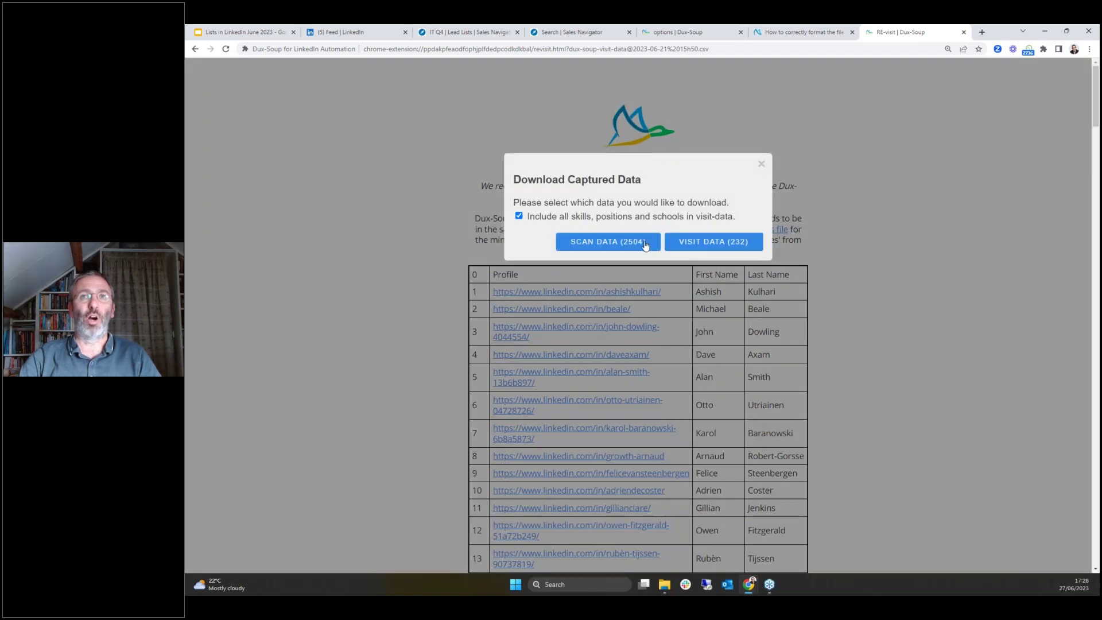
click(615, 246)
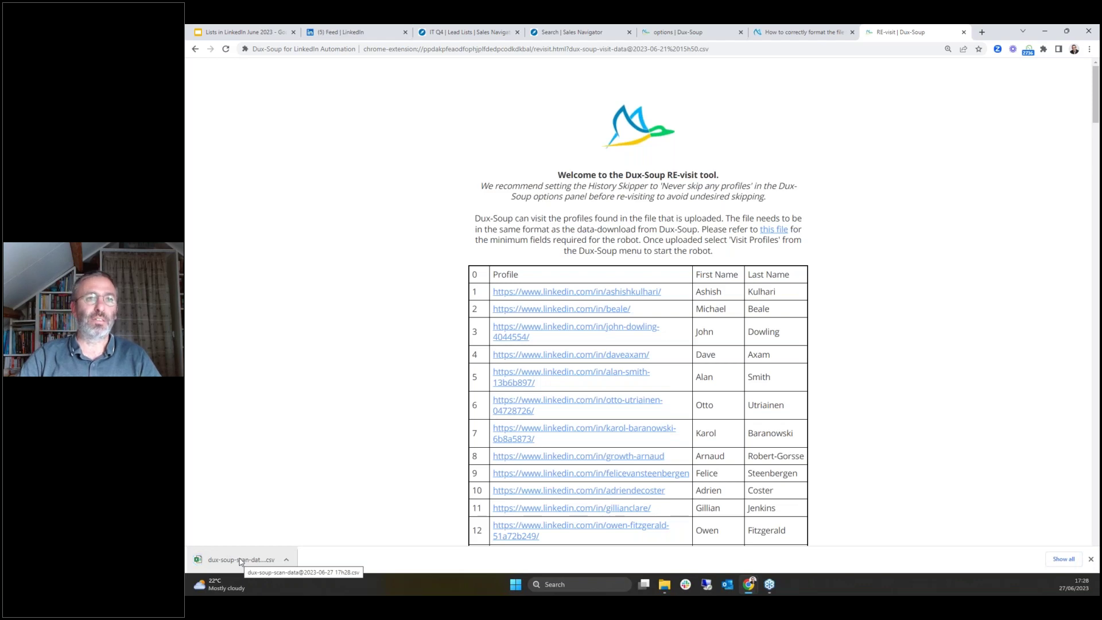
click(240, 560)
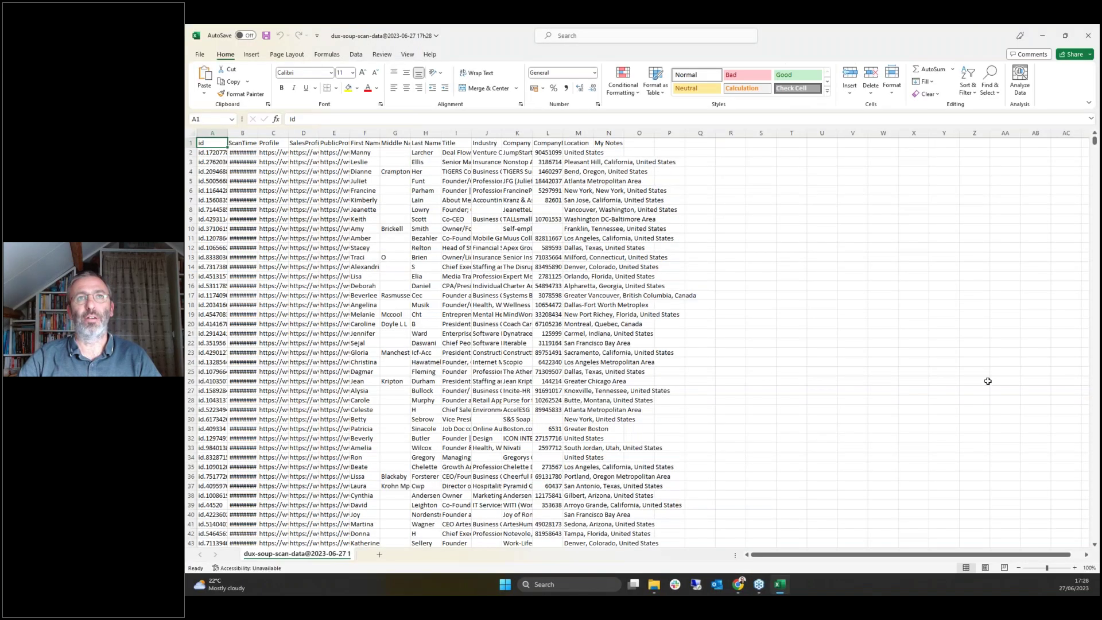
Go to the last records of the scan data and widen columns B and C for the scan time and profile link.
scroll(982, 364, down, 9)
scroll(983, 364, down, 20)
drag(1094, 176, 1095, 536)
drag(192, 247, 192, 428)
click(337, 467)
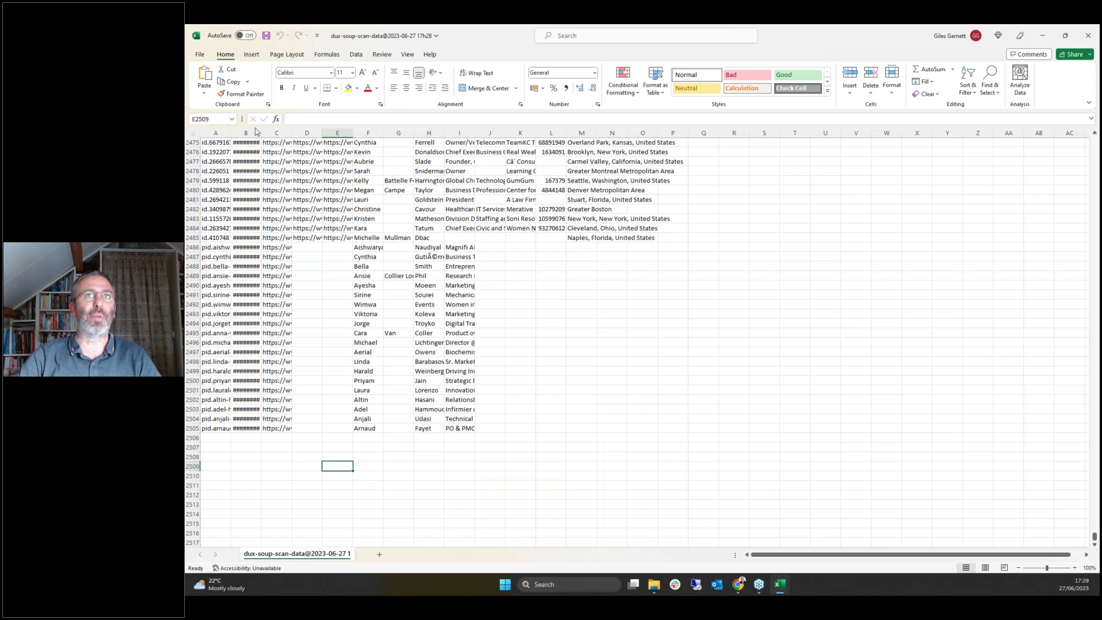
drag(262, 133, 455, 133)
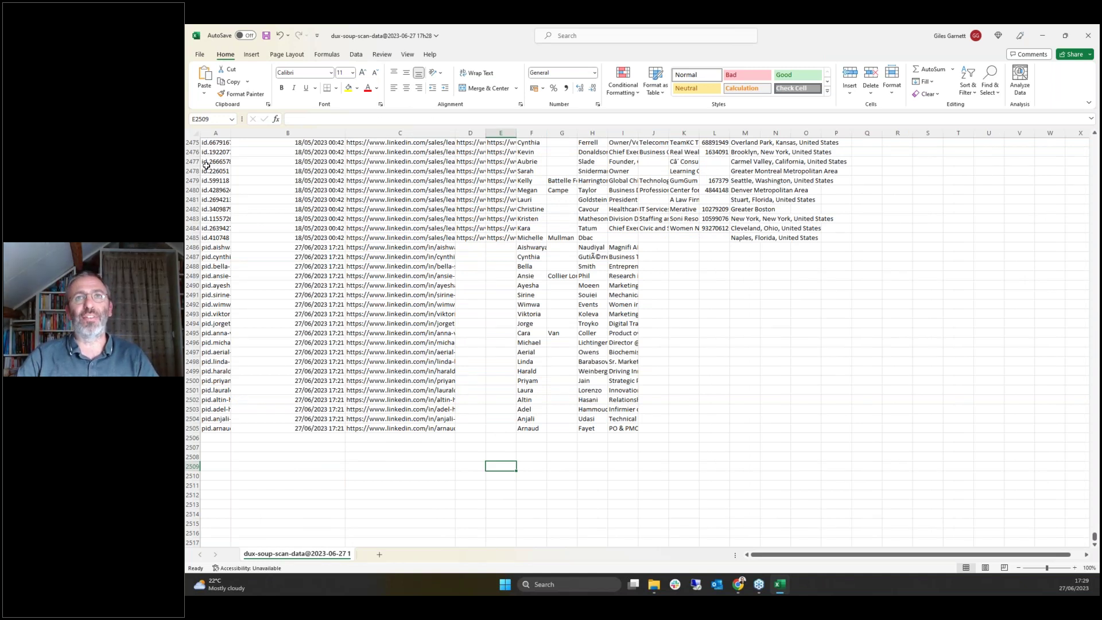
Select the rows scanned on 27/06/2023 at the end of the sheet, rows 2486 to 2505.
drag(192, 247, 194, 437)
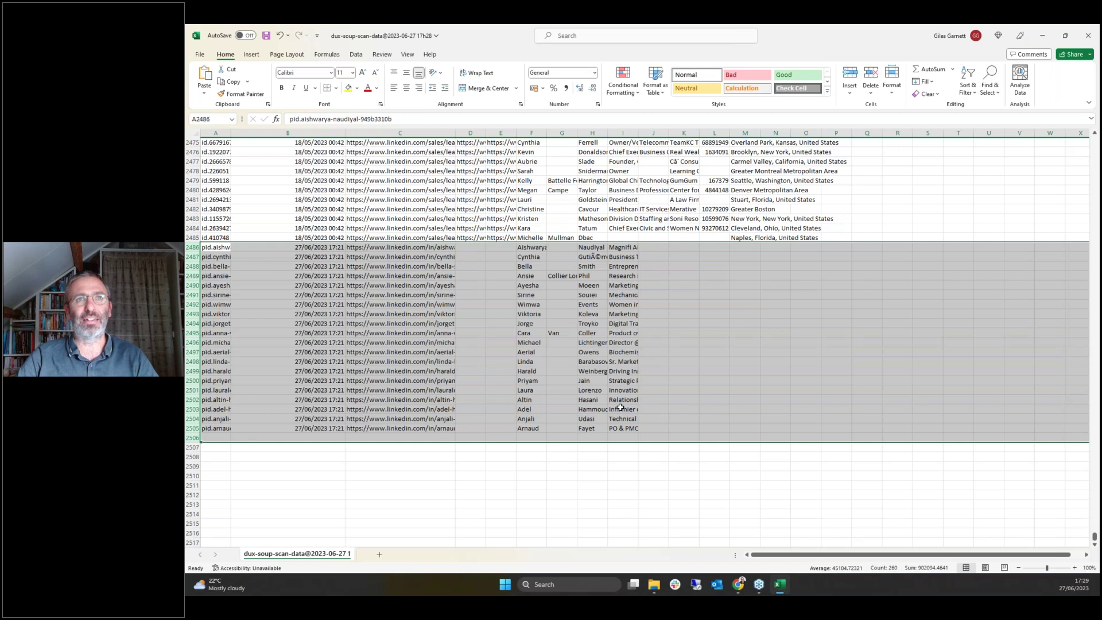
click(192, 247)
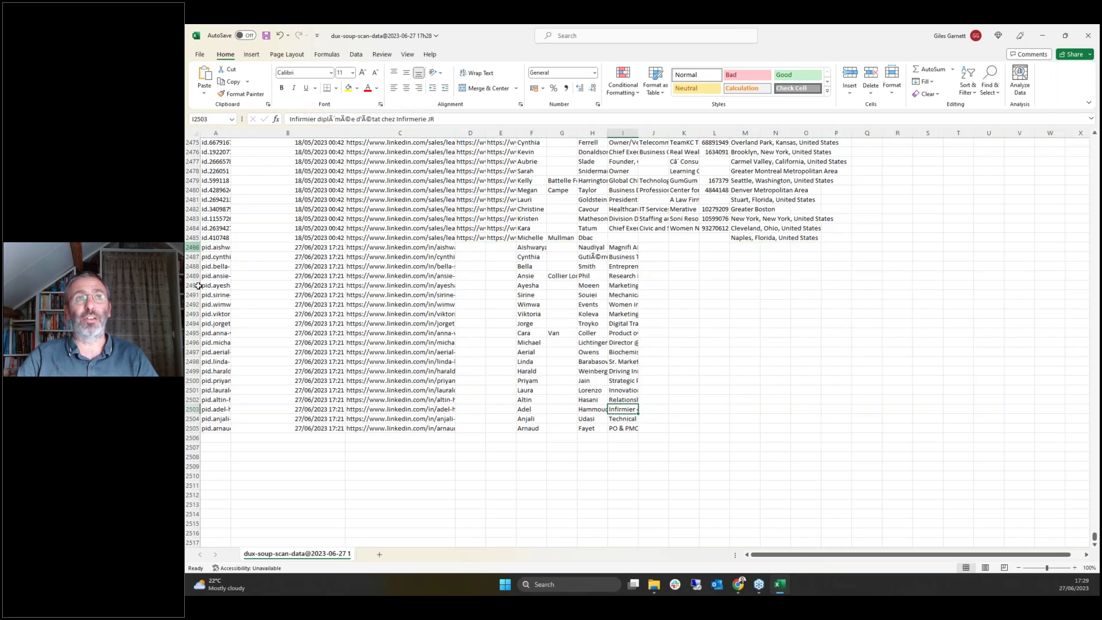
drag(211, 339, 227, 428)
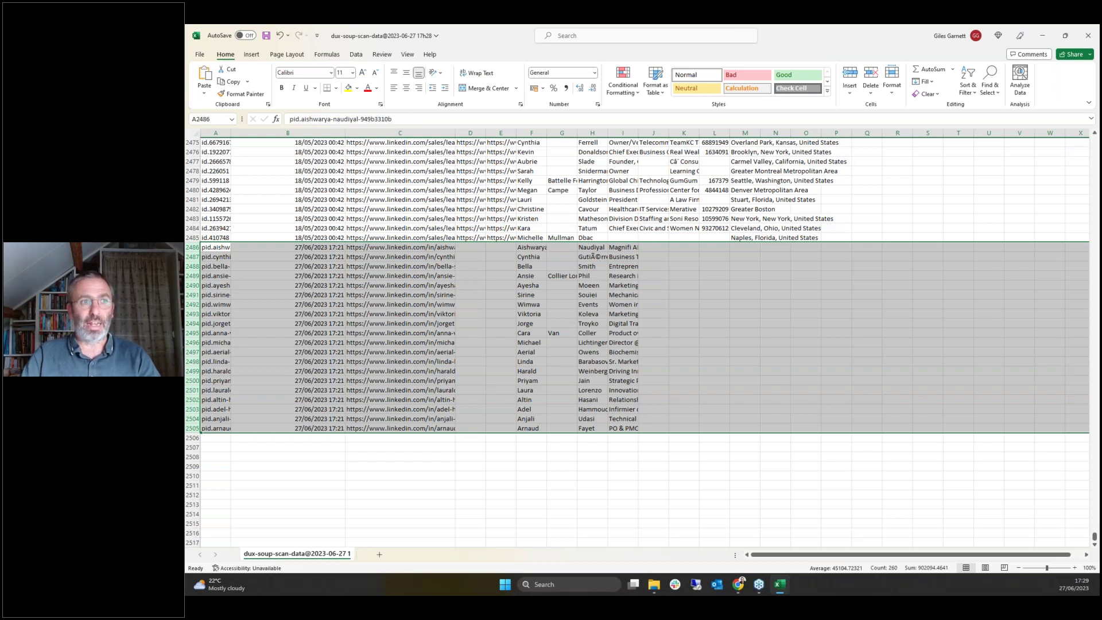
Leave Excel for the Lists in LinkedIn June 2023 presentation and show slide 8, Lists that Dux-Soup can recognise.
click(1043, 35)
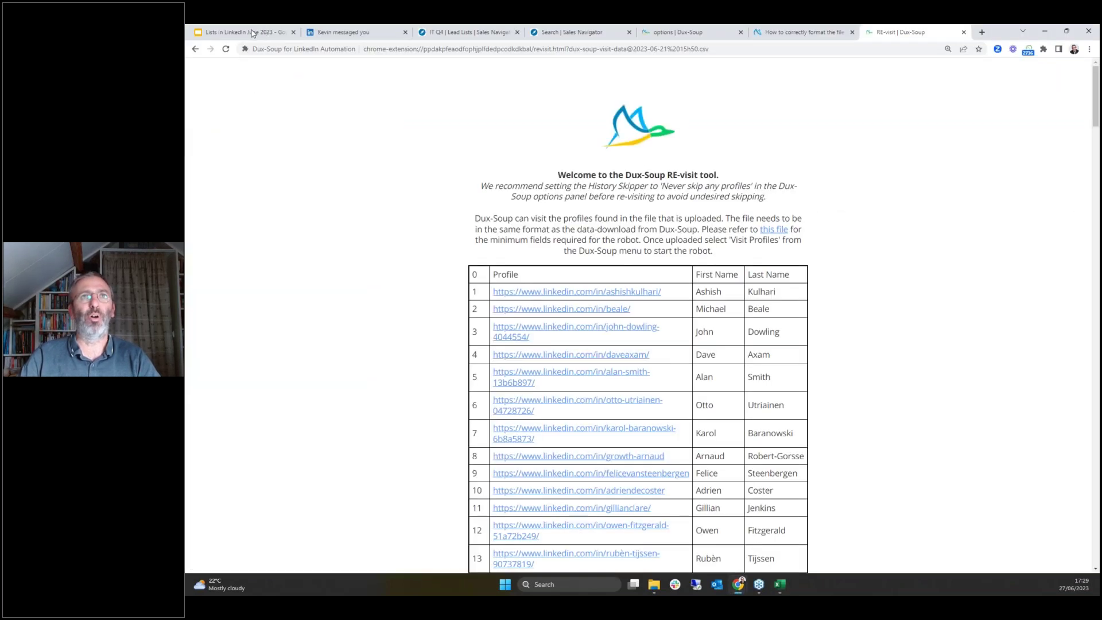
click(249, 34)
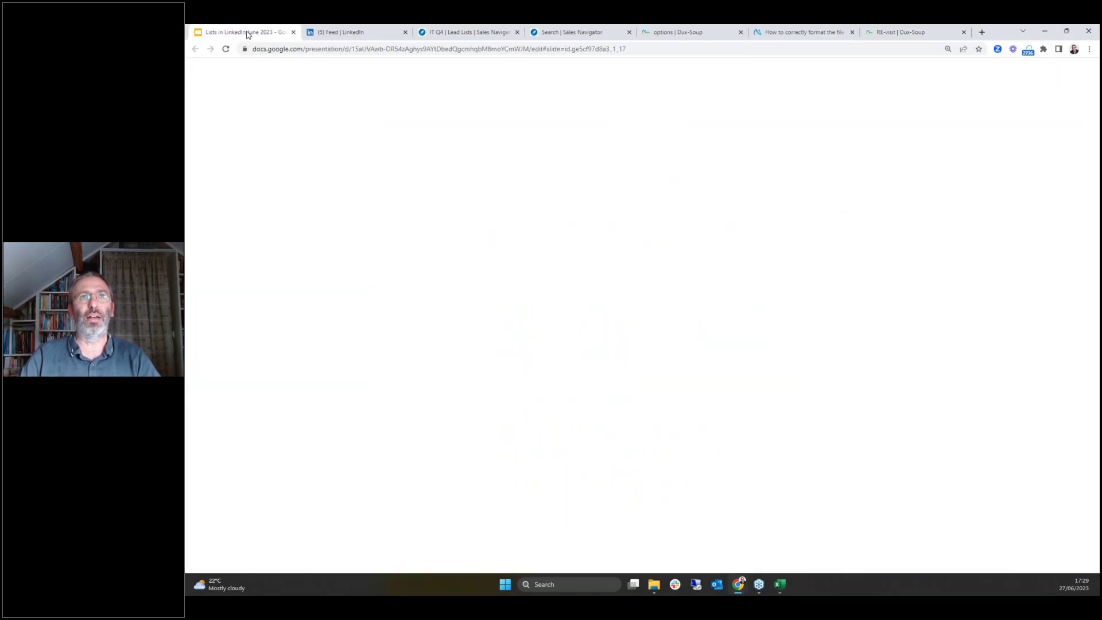
scroll(231, 408, down, 3)
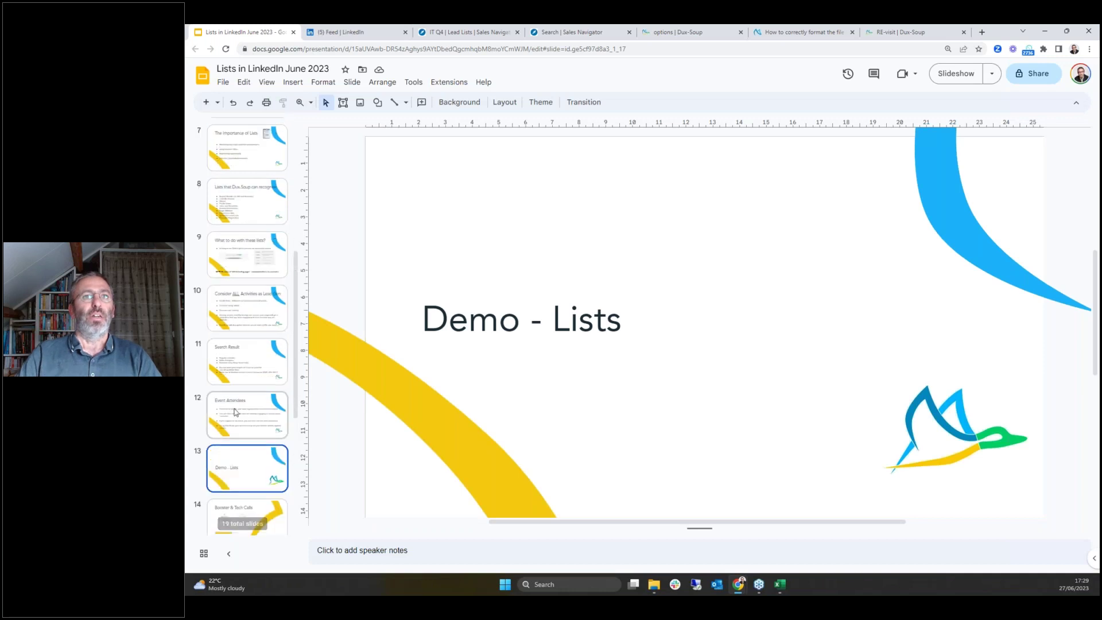
click(254, 195)
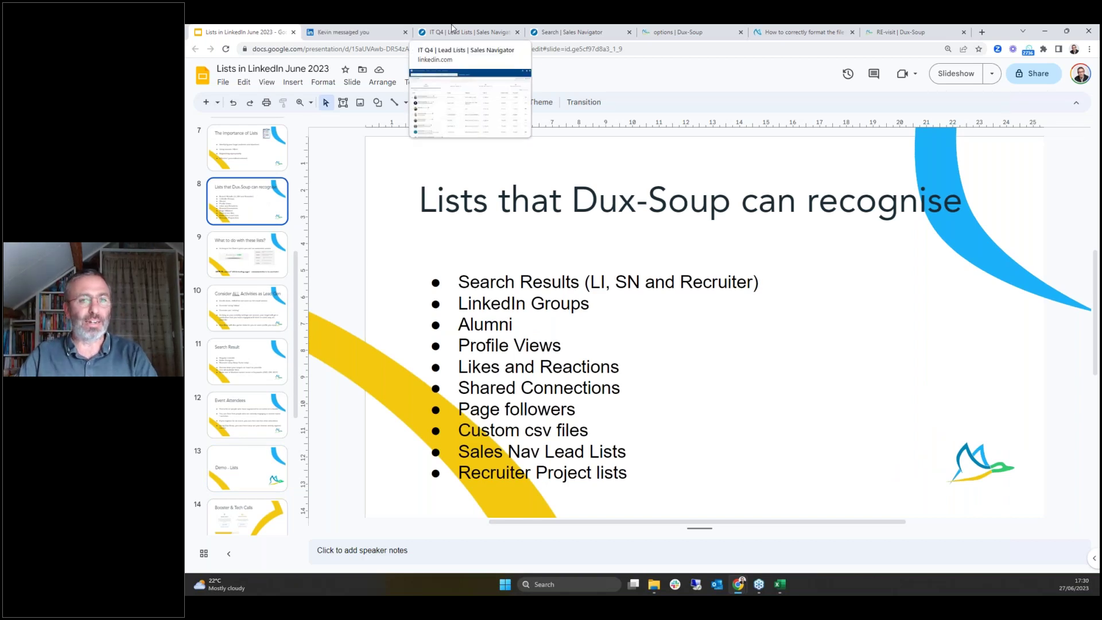
Return to the LinkedIn feed, close the open chat and check the Dux-Soup actions offered on that page.
click(373, 34)
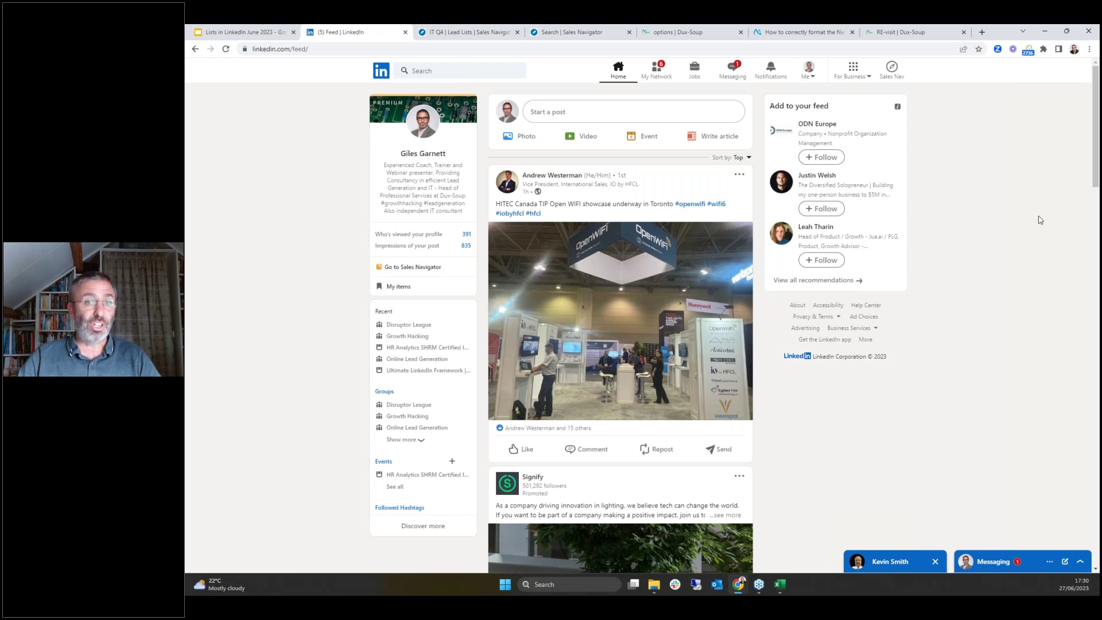
click(935, 561)
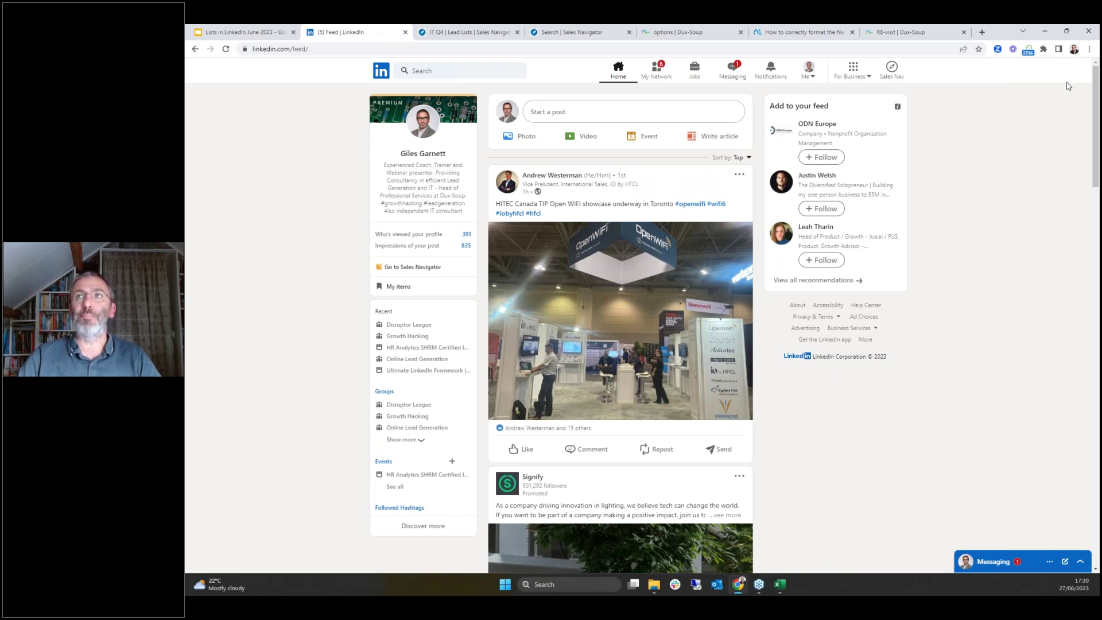
click(1027, 51)
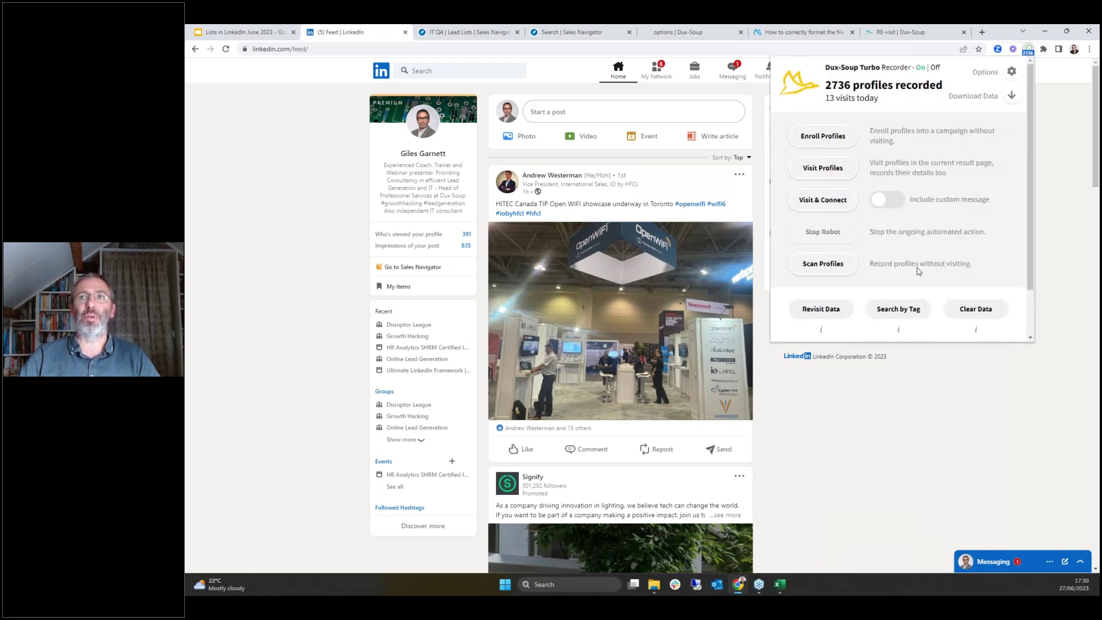
scroll(918, 270, down, 1)
mouse_move(898, 273)
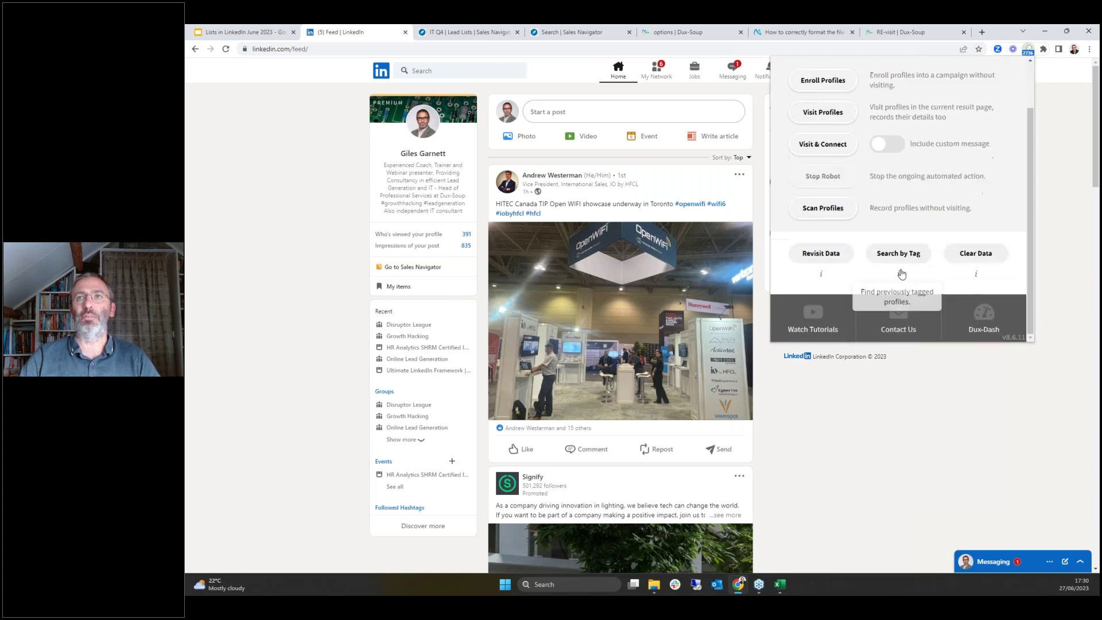
scroll(900, 270, up, 1)
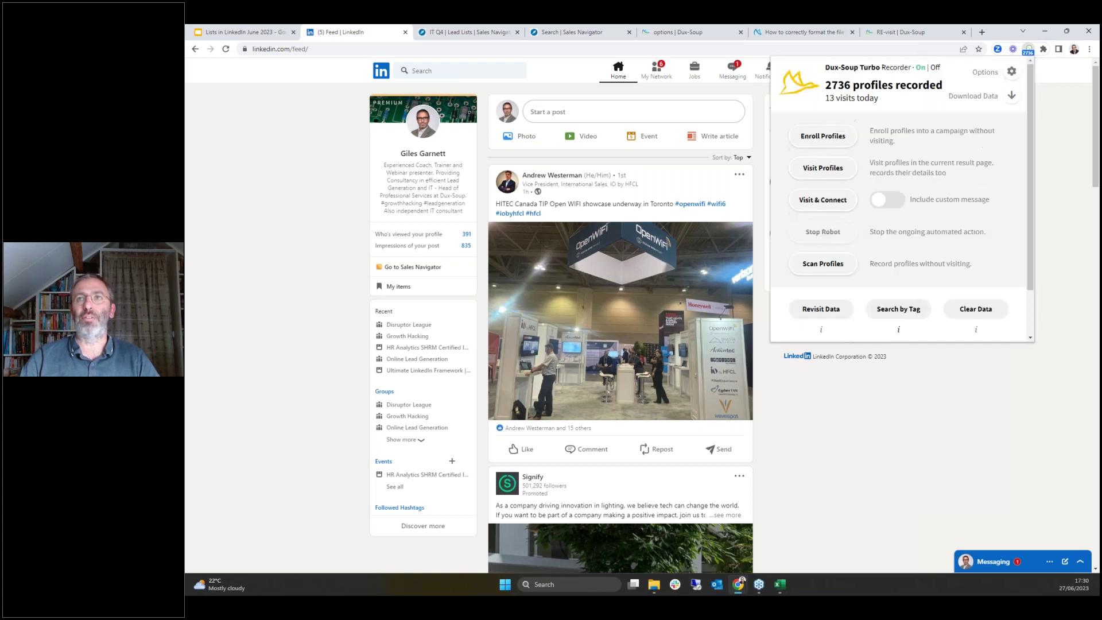
click(1058, 214)
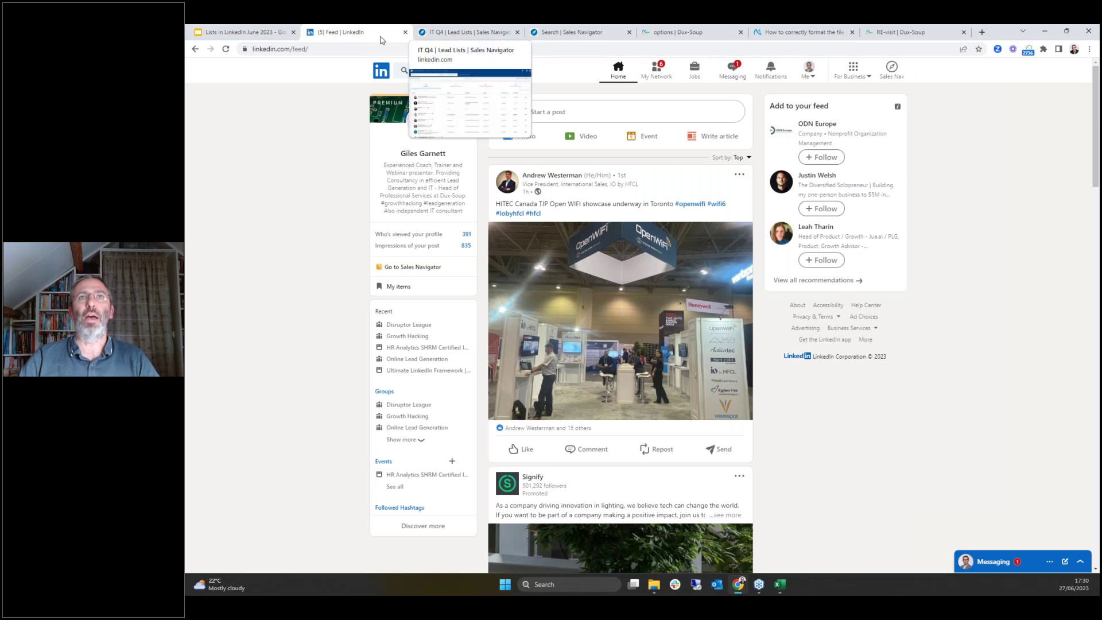
Go to the Dux-Soup support article on Excel formatting and start Dux-Soup's X-Ray search from there.
click(809, 33)
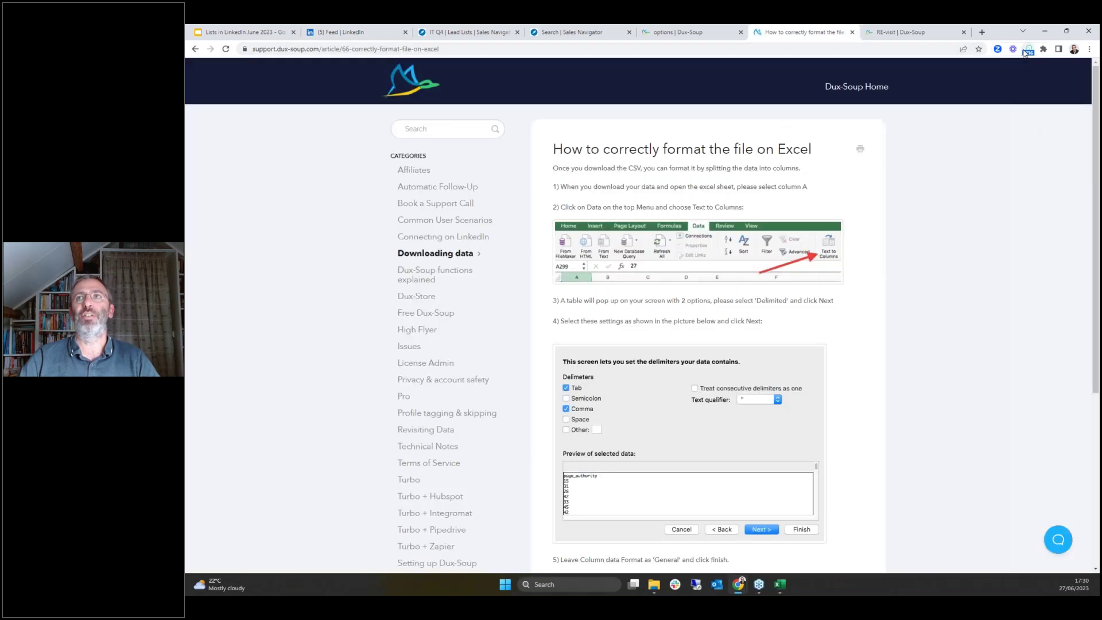
click(1027, 50)
scroll(896, 234, down, 1)
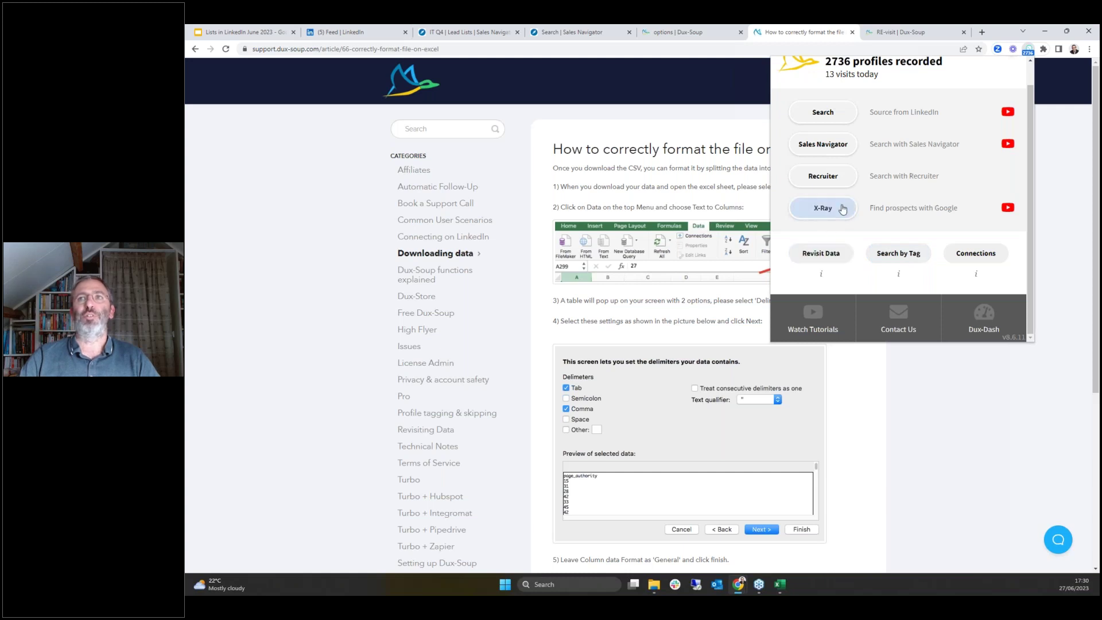
scroll(899, 194, up, 1)
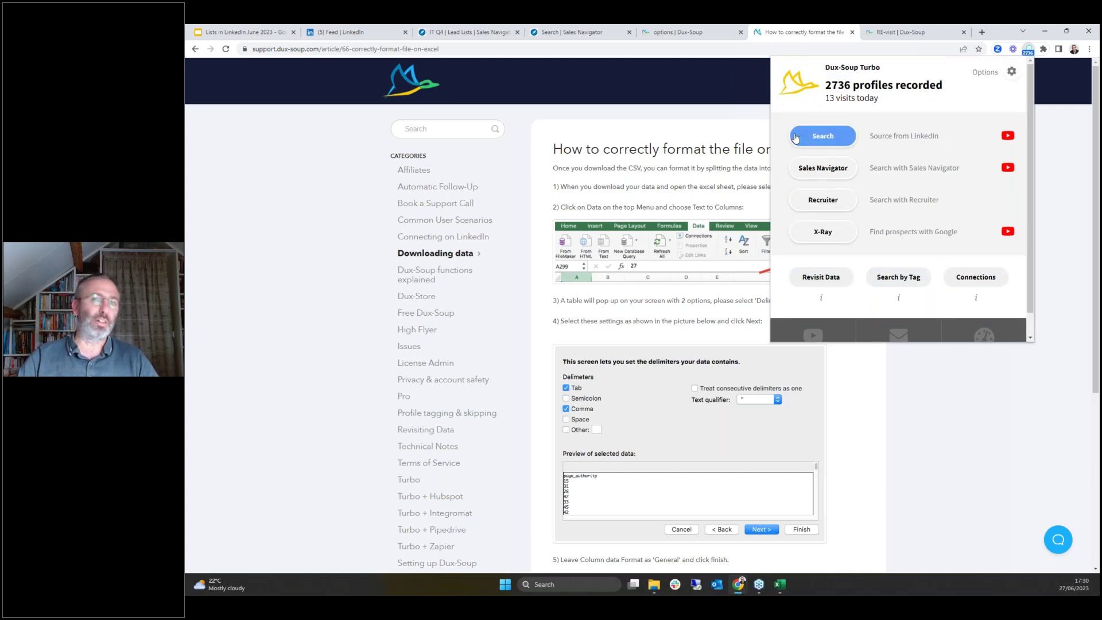
click(821, 232)
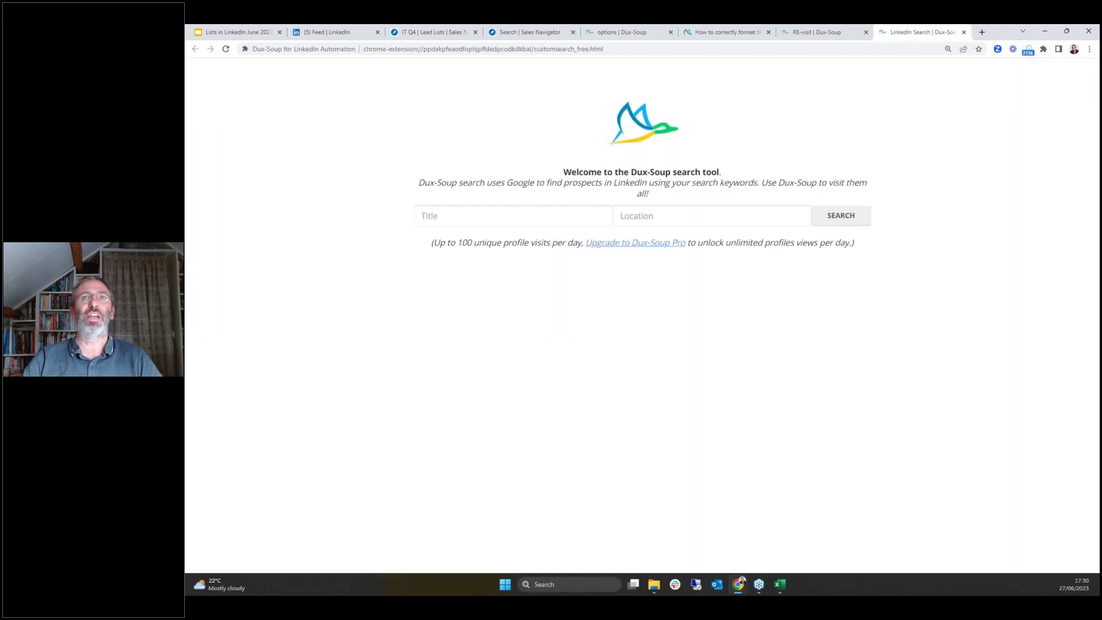
Run the X-Ray search with the title CEO and the location Milton Keynes, and look through the Google results.
click(521, 221)
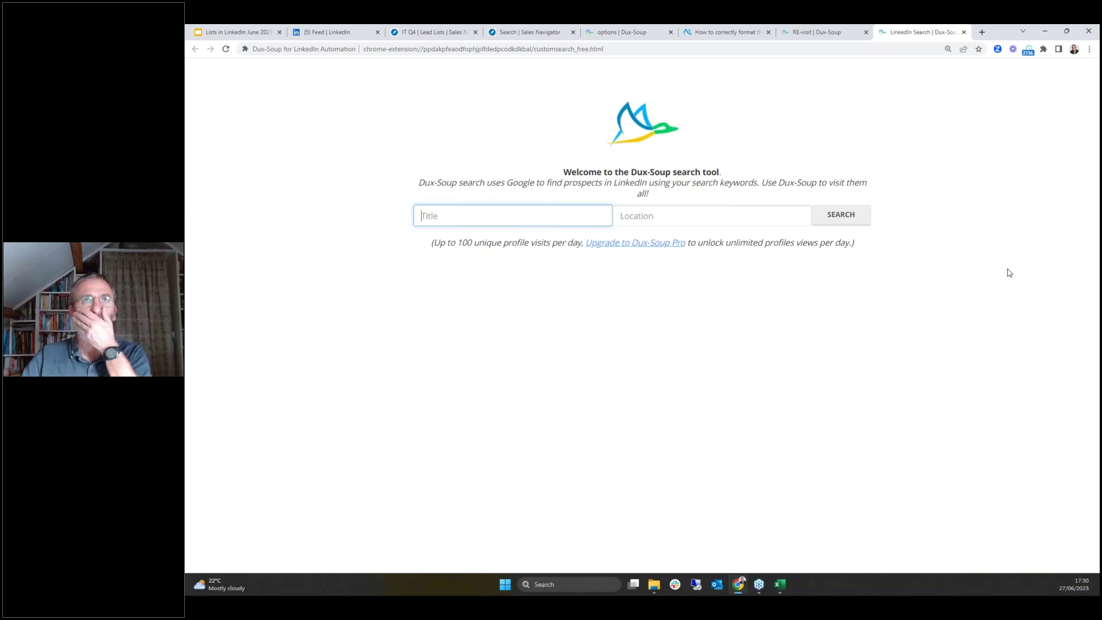
text(CEO)
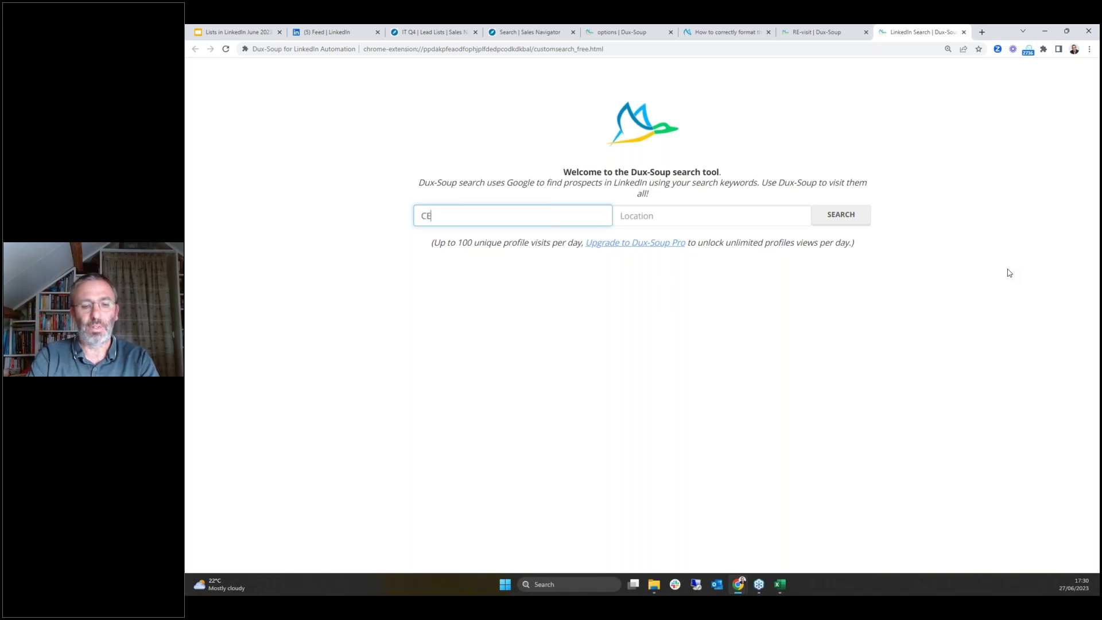
click(716, 218)
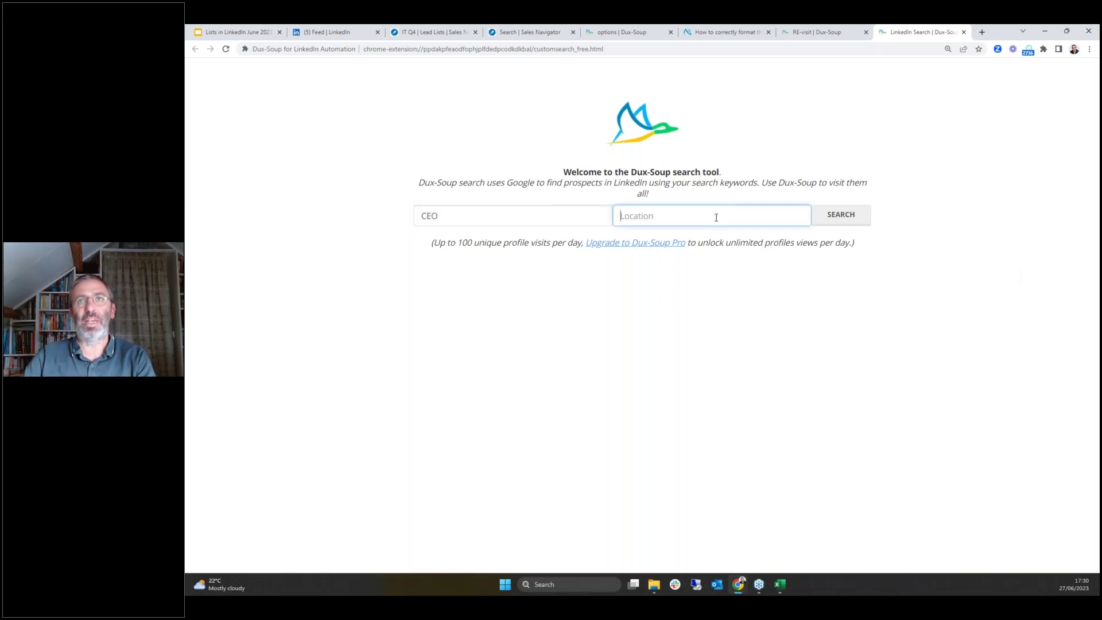
text(Milton K)
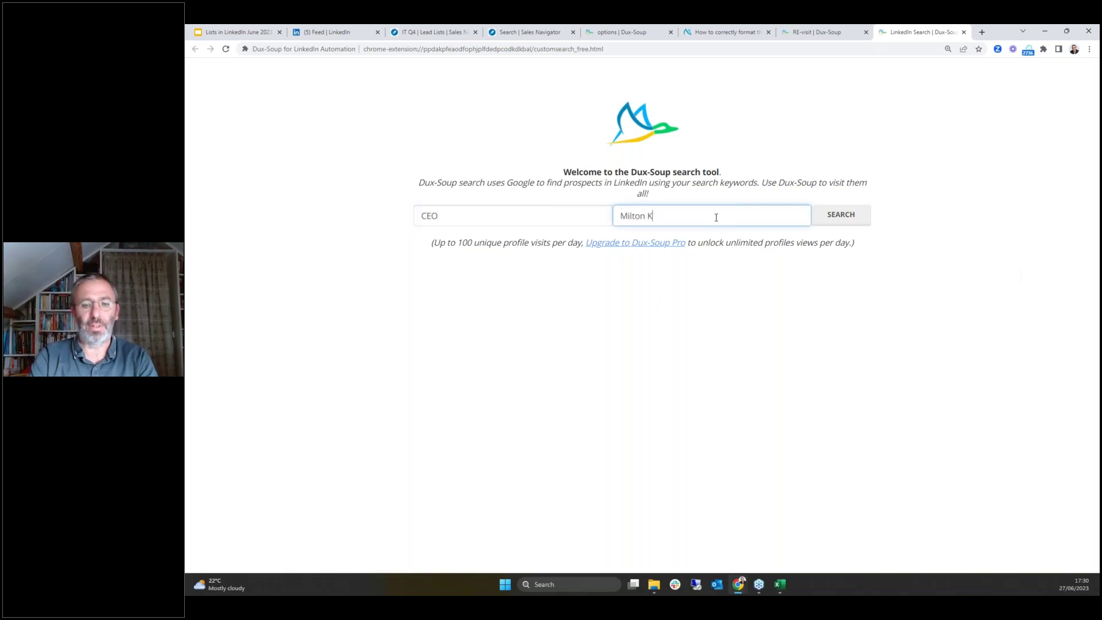
text(eynes)
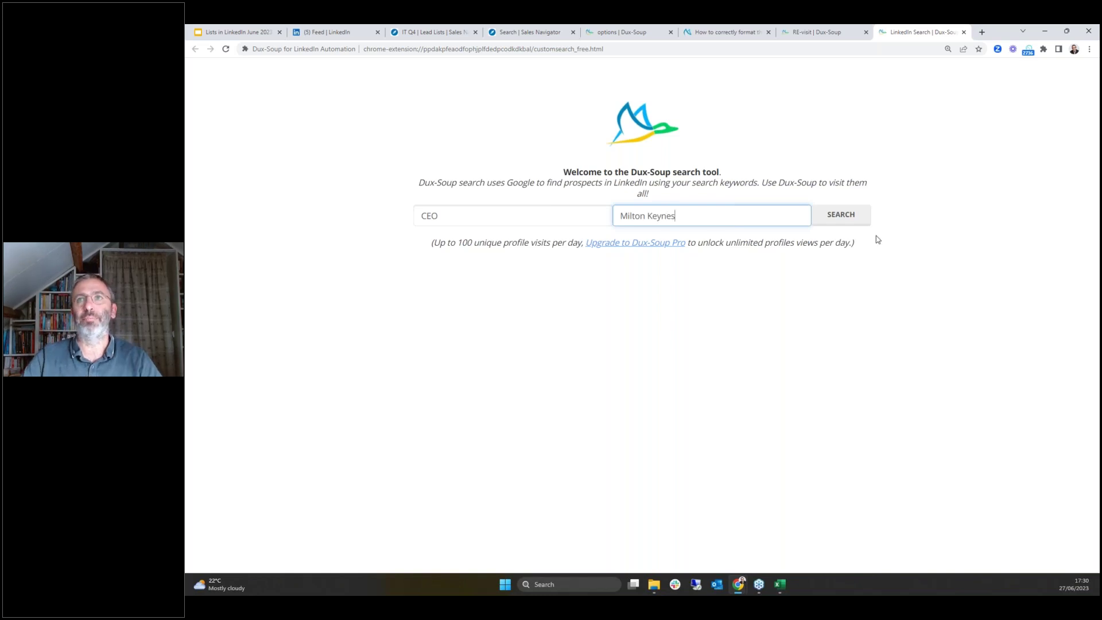
click(841, 217)
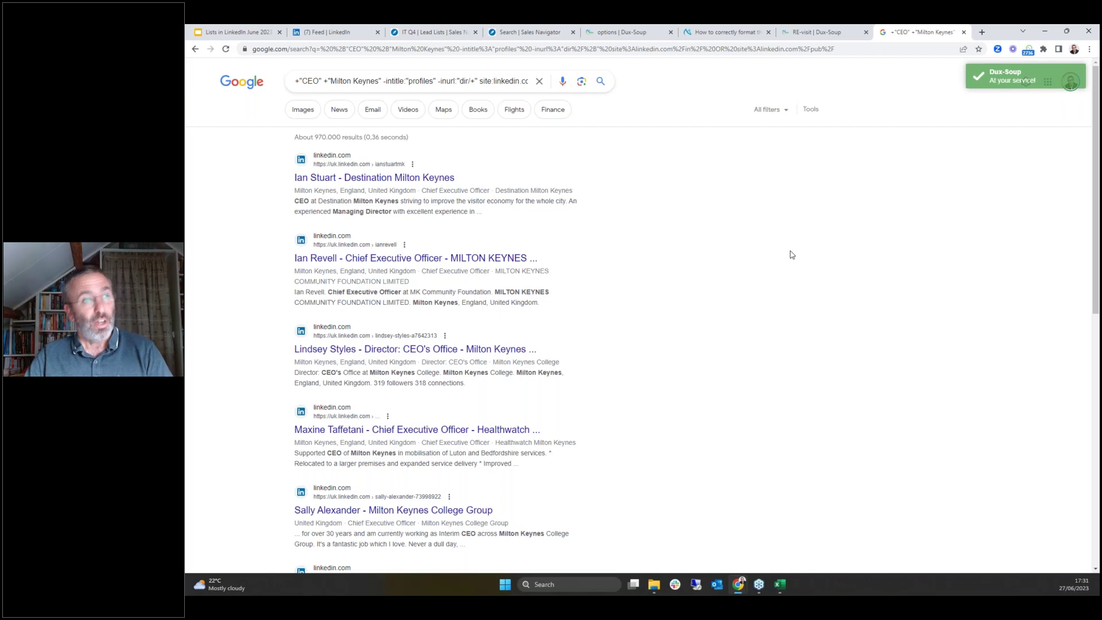
scroll(792, 255, down, 10)
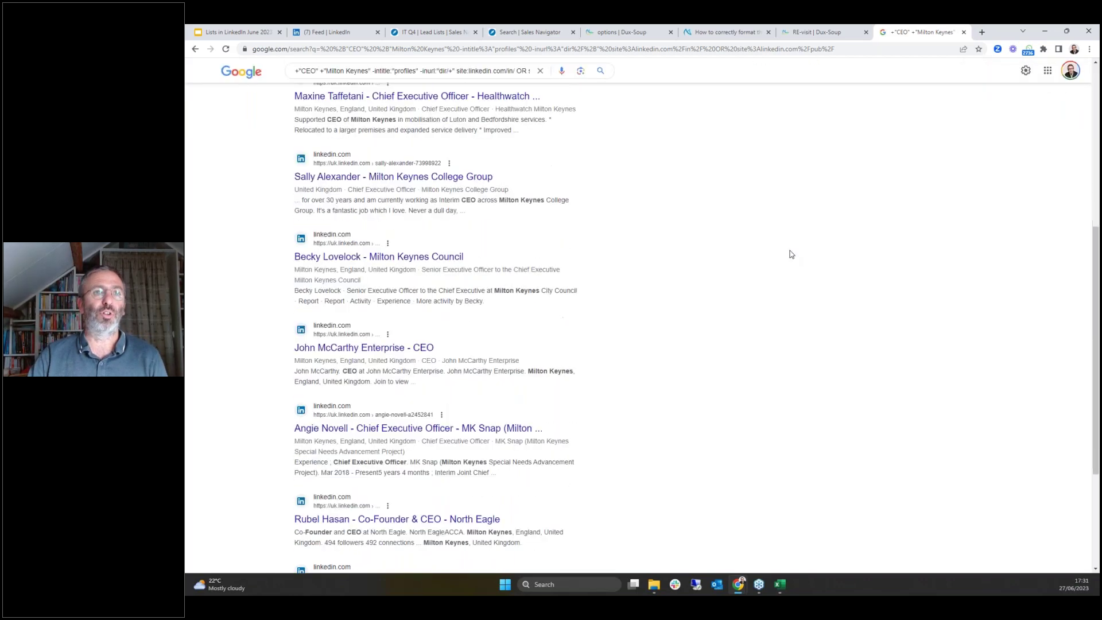
scroll(791, 256, up, 10)
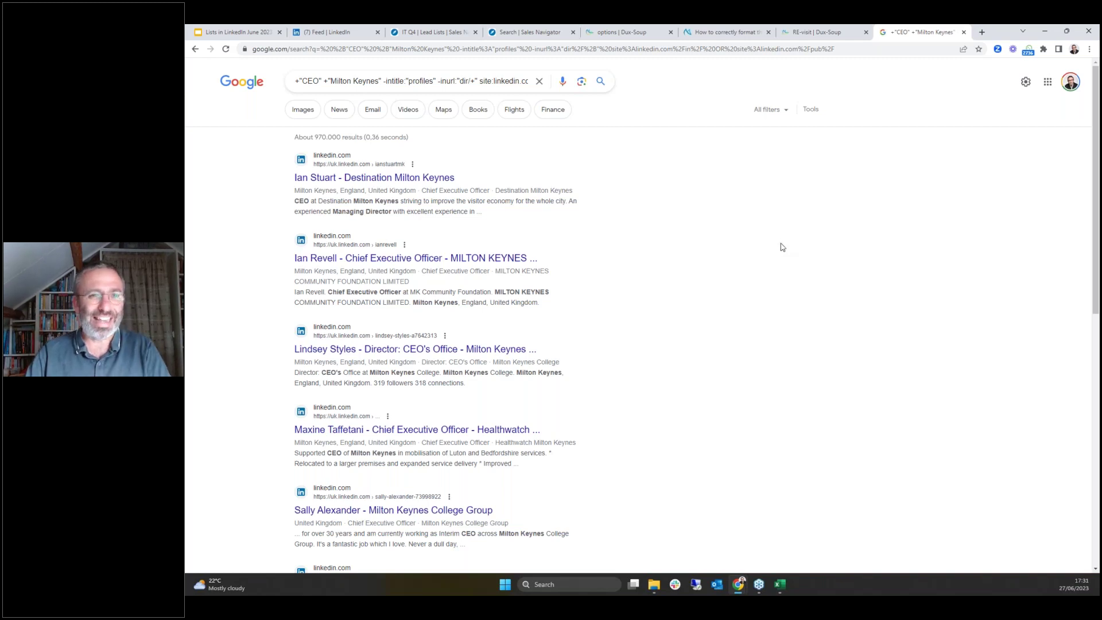
Return to the Lists in LinkedIn June 2023 presentation and show slide 12, Event Attendees.
click(241, 34)
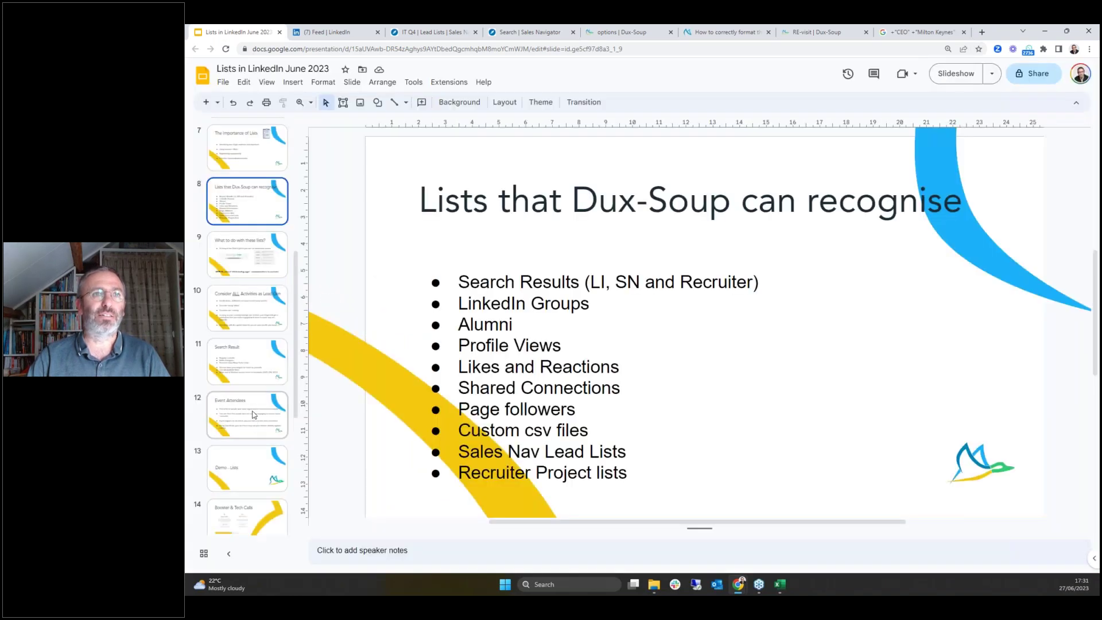
click(246, 424)
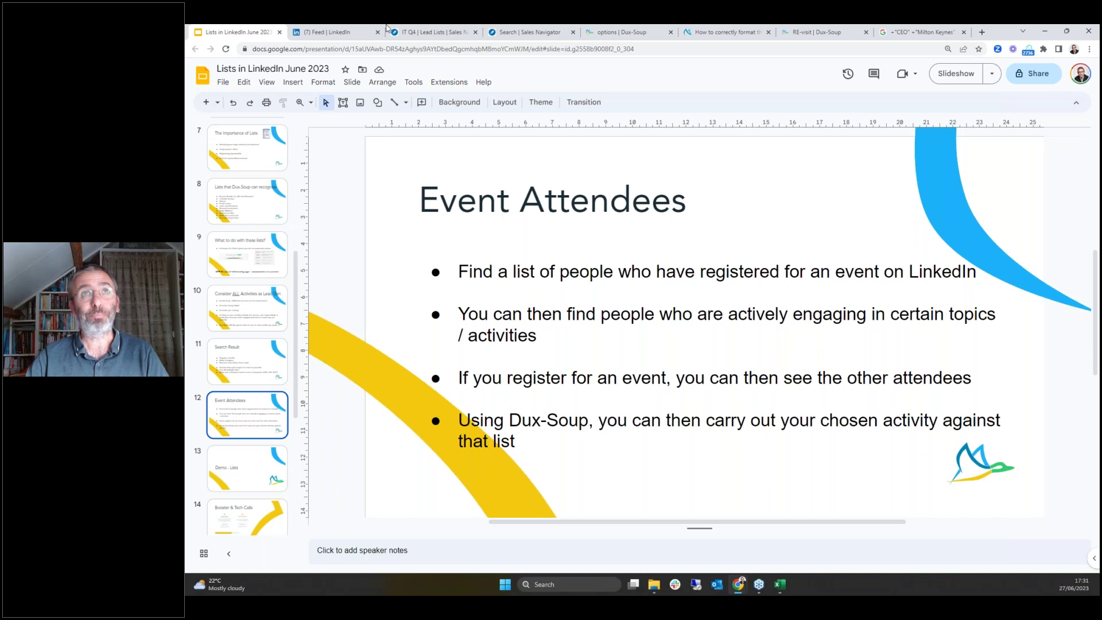
Try to open the HR Analytics SHRM event from the LinkedIn feed, and close every browser tab except the presentation and LinkedIn.
click(348, 33)
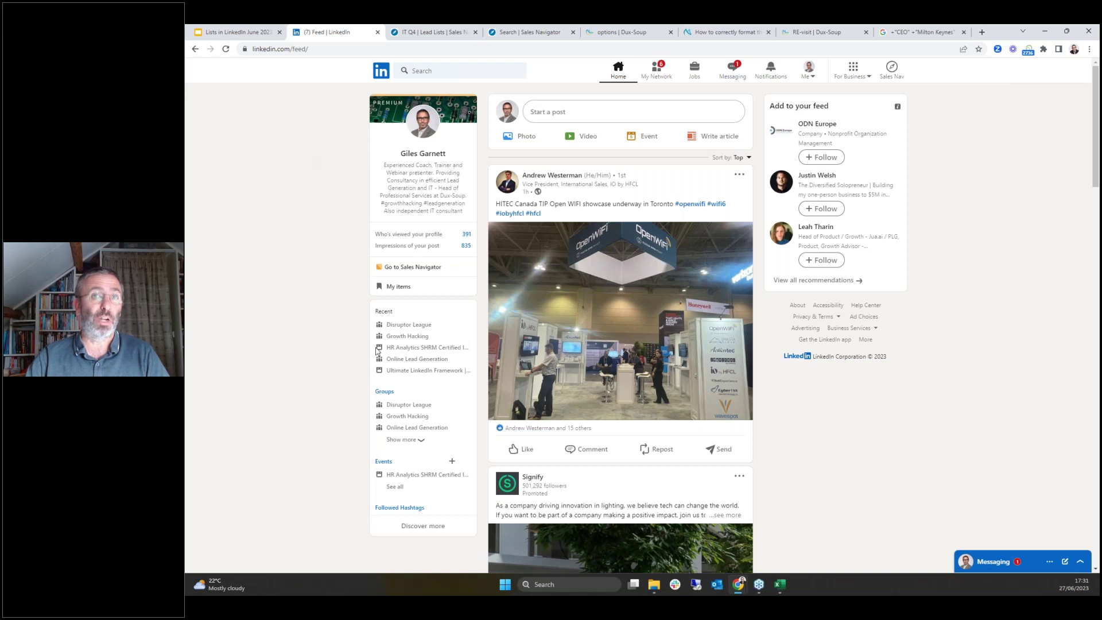
click(426, 476)
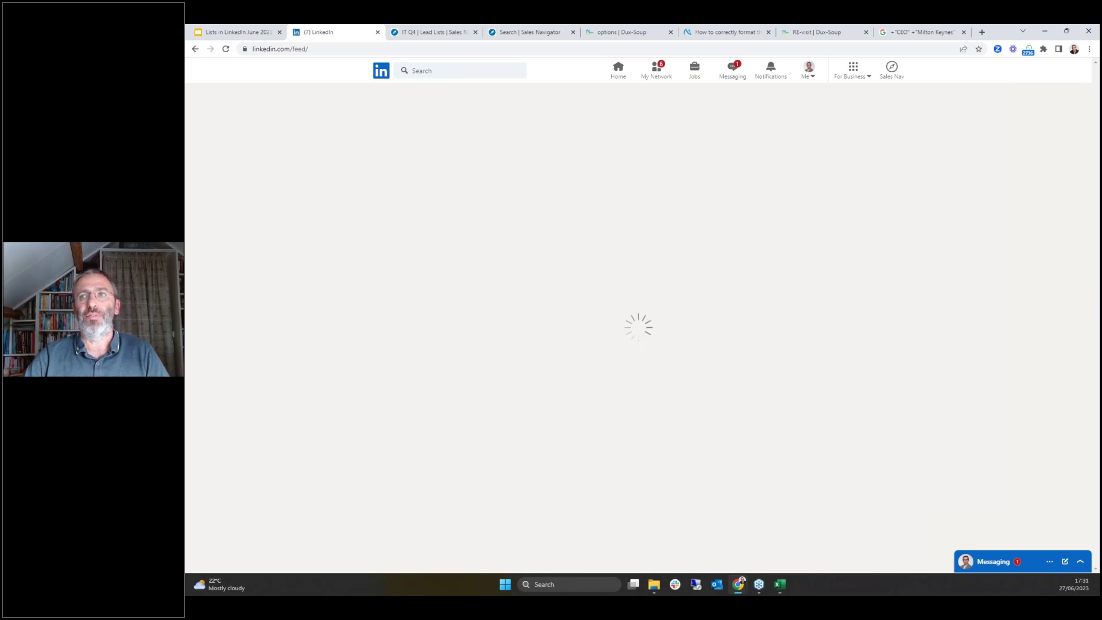
click(964, 32)
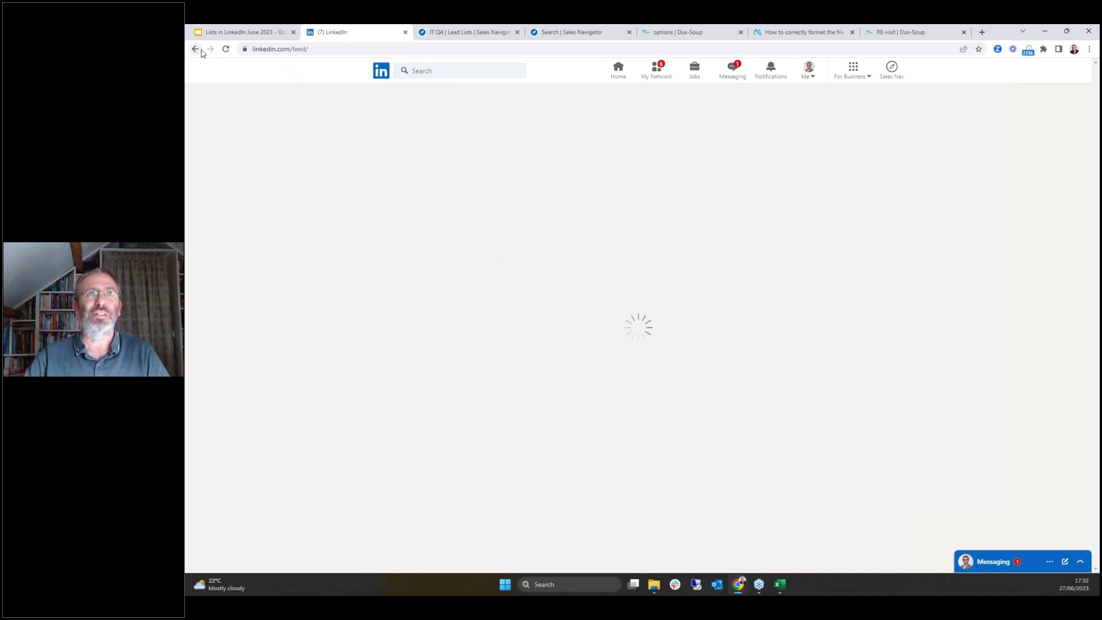
click(517, 32)
click(517, 32)
click(517, 32)
click(517, 33)
click(517, 33)
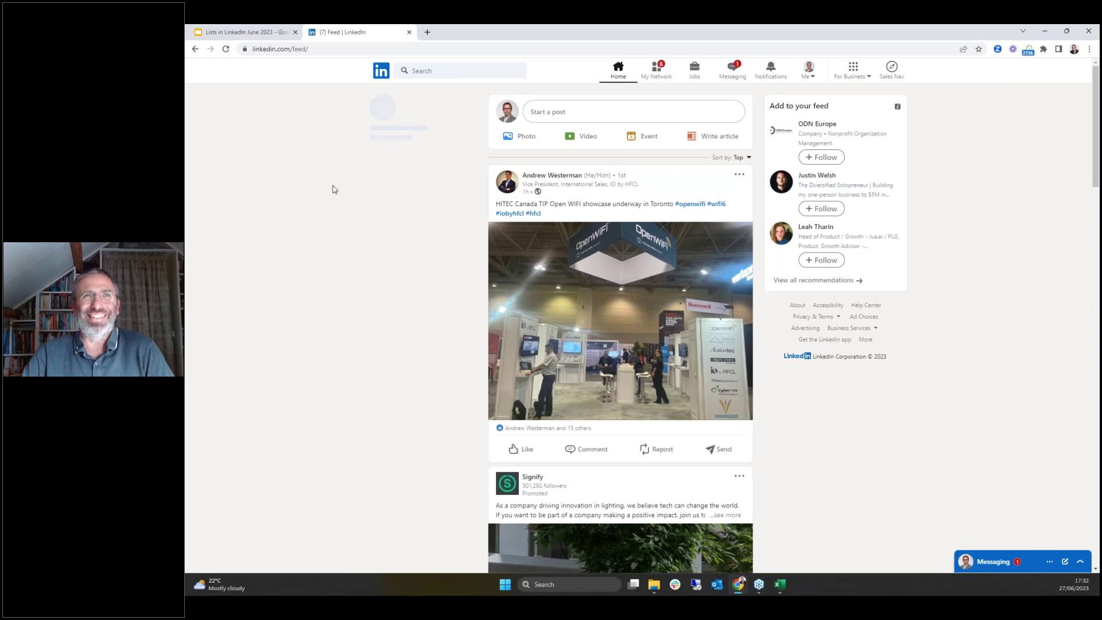
Reload the LinkedIn feed and open the event Ultimate LinkedIn Framework | Master Connector Show #111 from the full events overview.
click(320, 50)
key(Return)
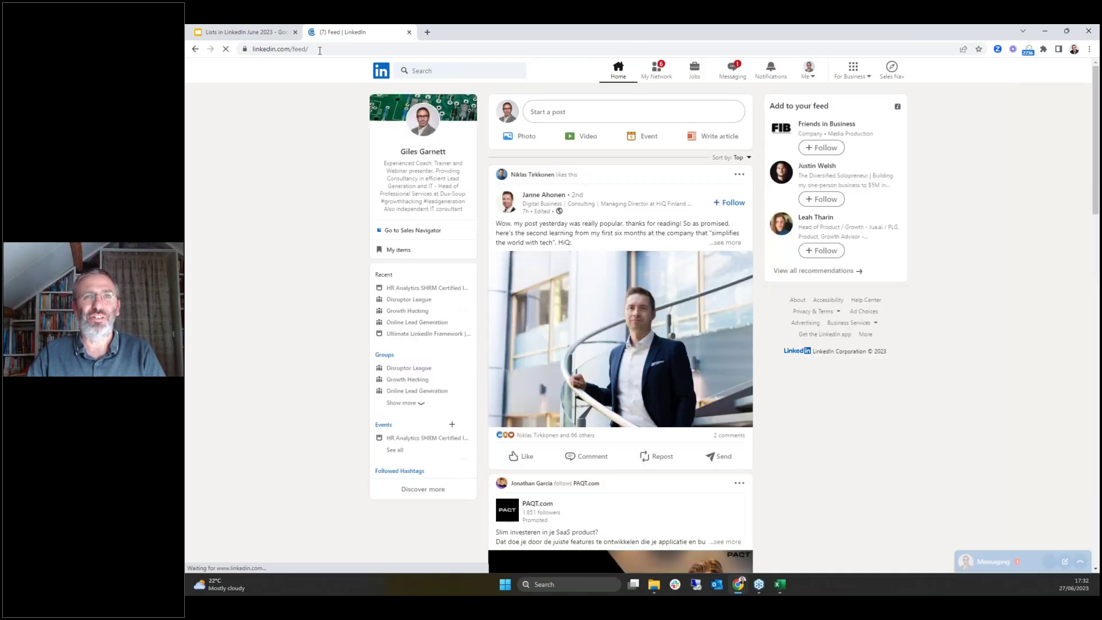
click(400, 450)
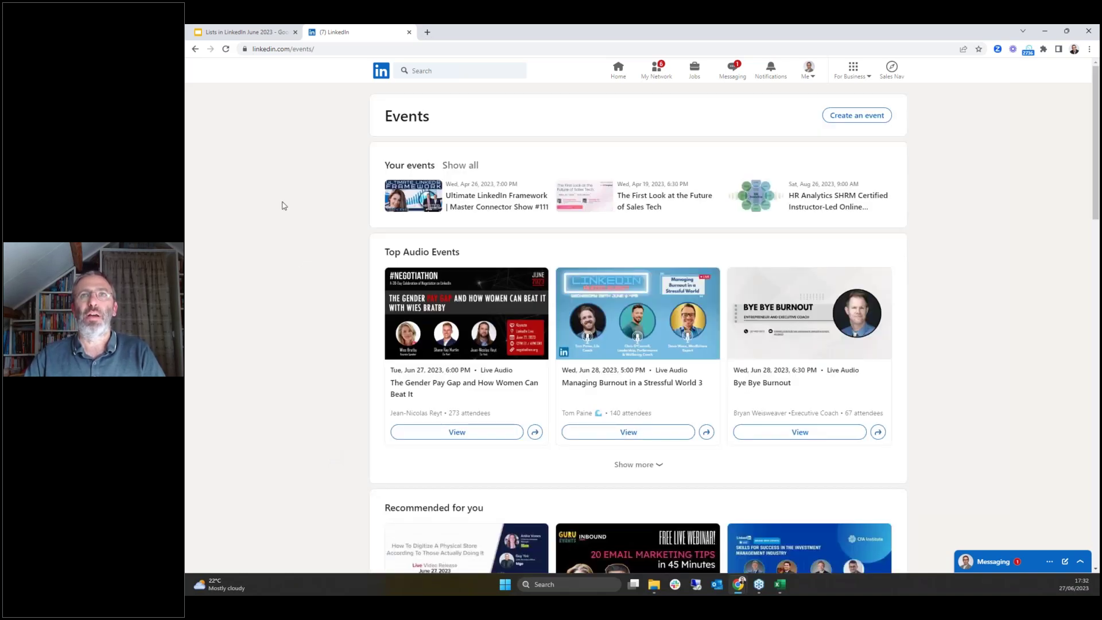
click(480, 199)
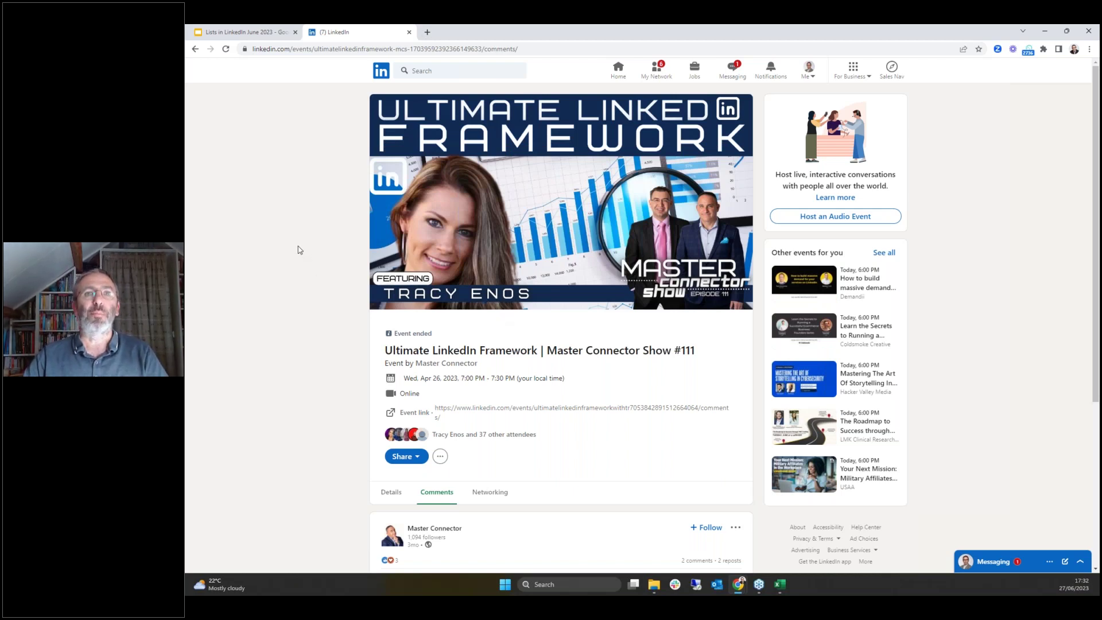
Show the list of the event's attendees and look through the first page of people.
scroll(298, 249, down, 3)
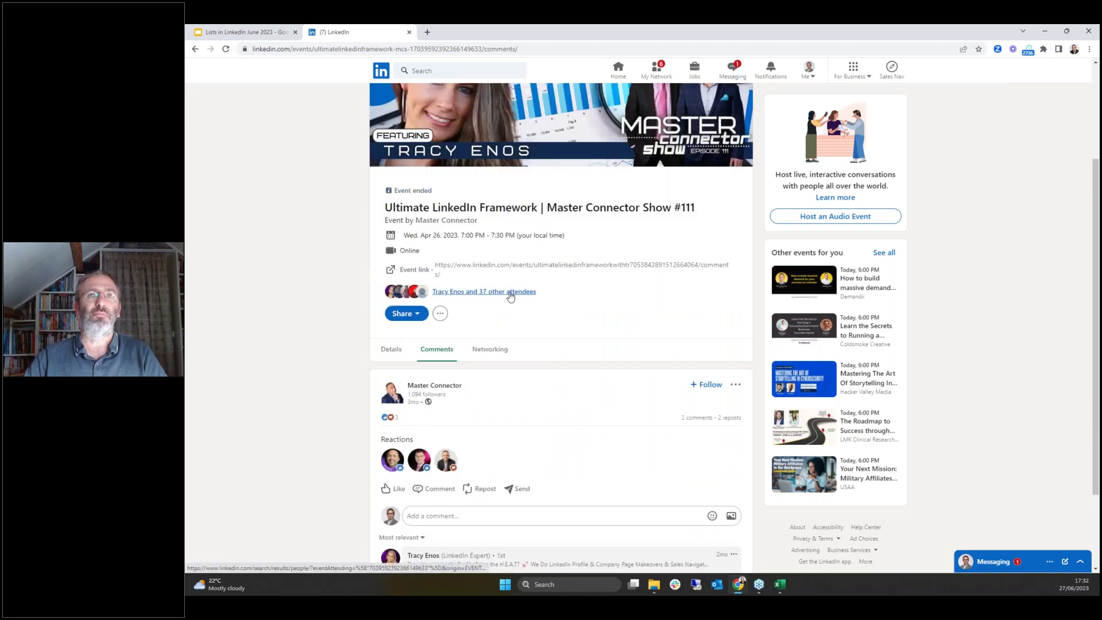
click(510, 291)
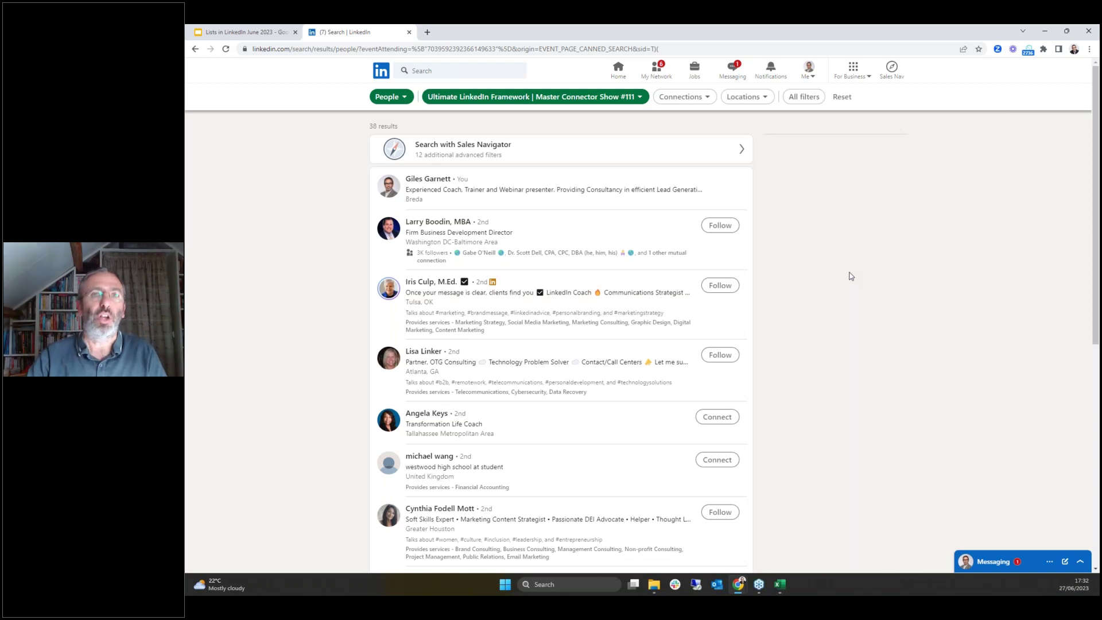
scroll(852, 278, down, 5)
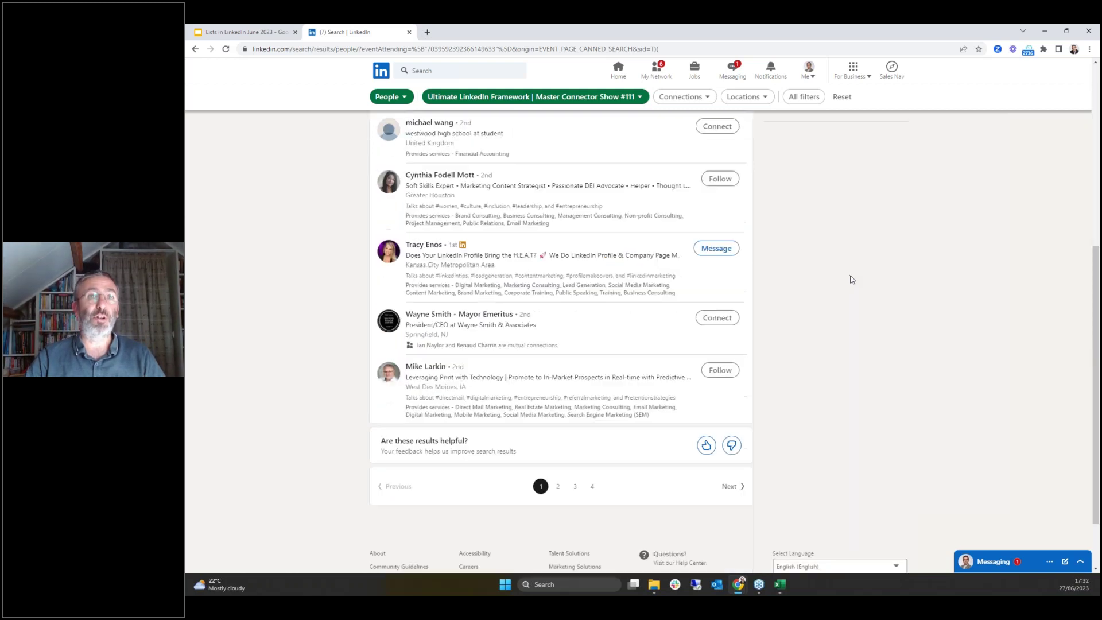
scroll(852, 279, up, 5)
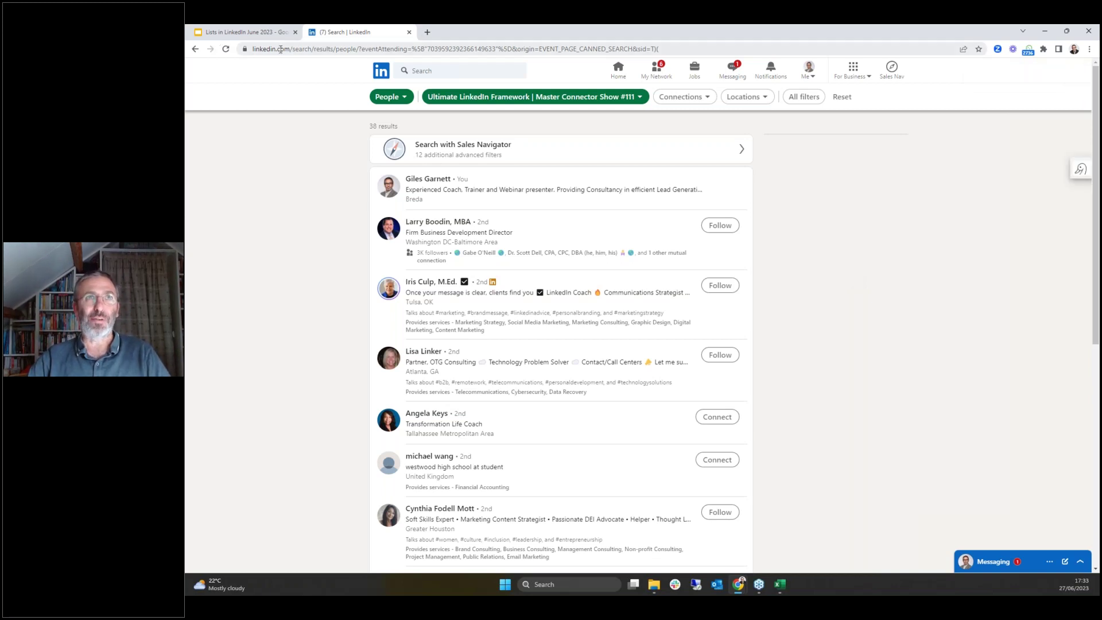
Return to the presentation, start the slideshow at Lists that Dux-Soup can recognise and advance to the How to use Dux-Soup Pro webinar slide.
click(238, 33)
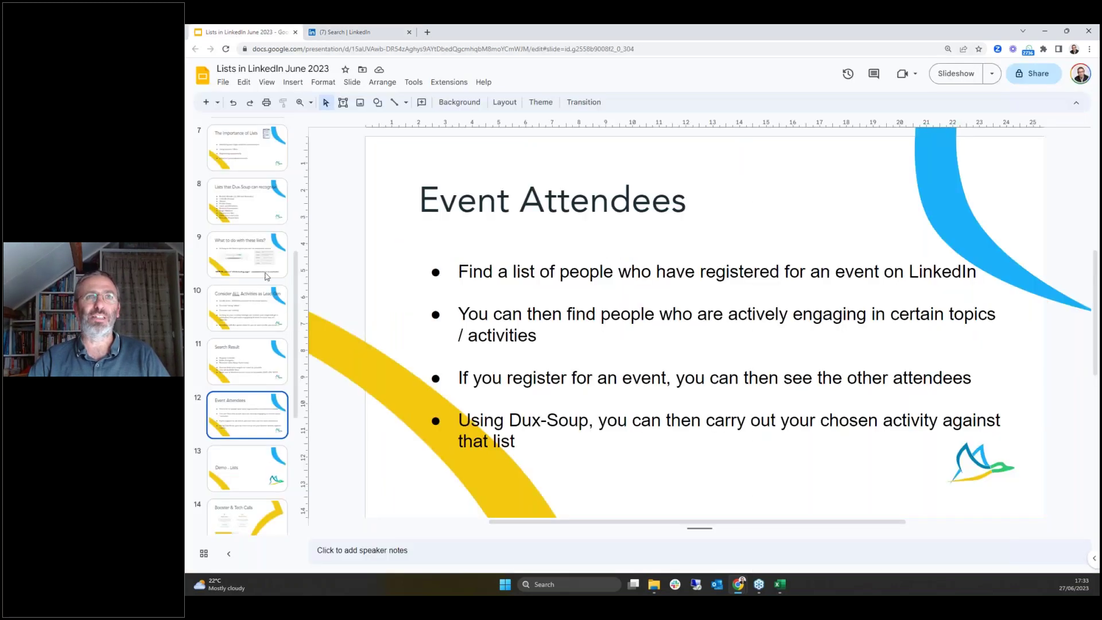
click(256, 211)
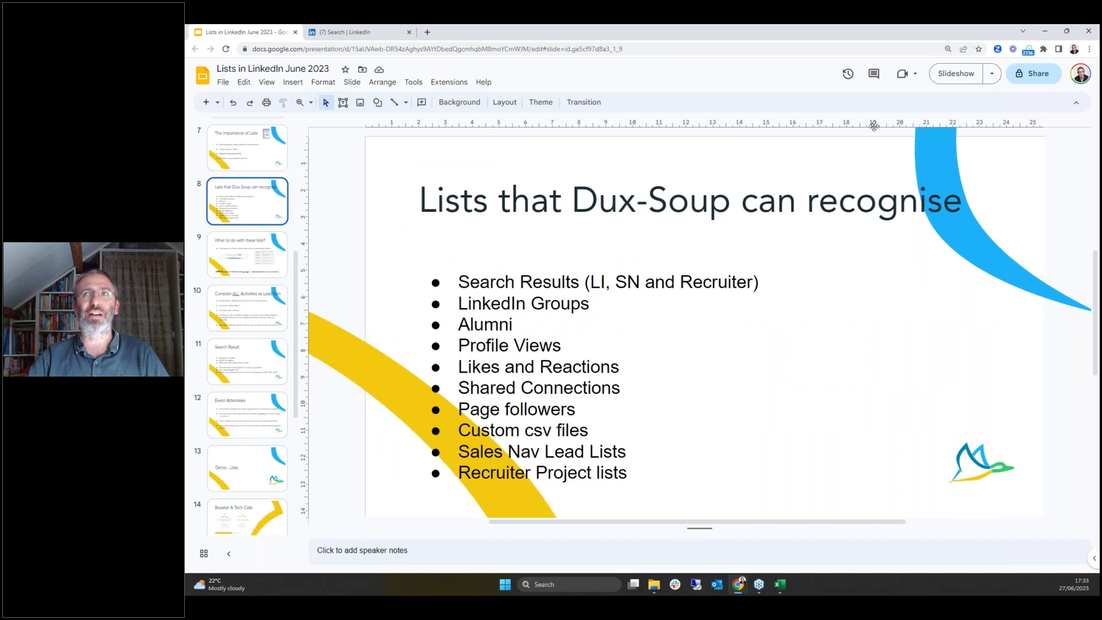
click(955, 74)
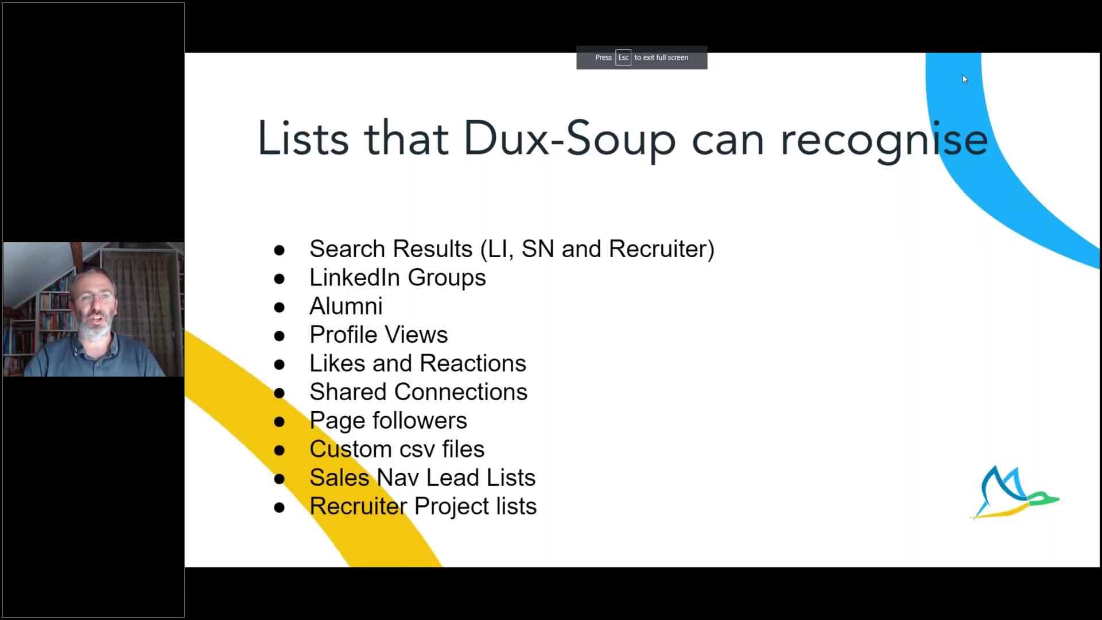
key(Right)
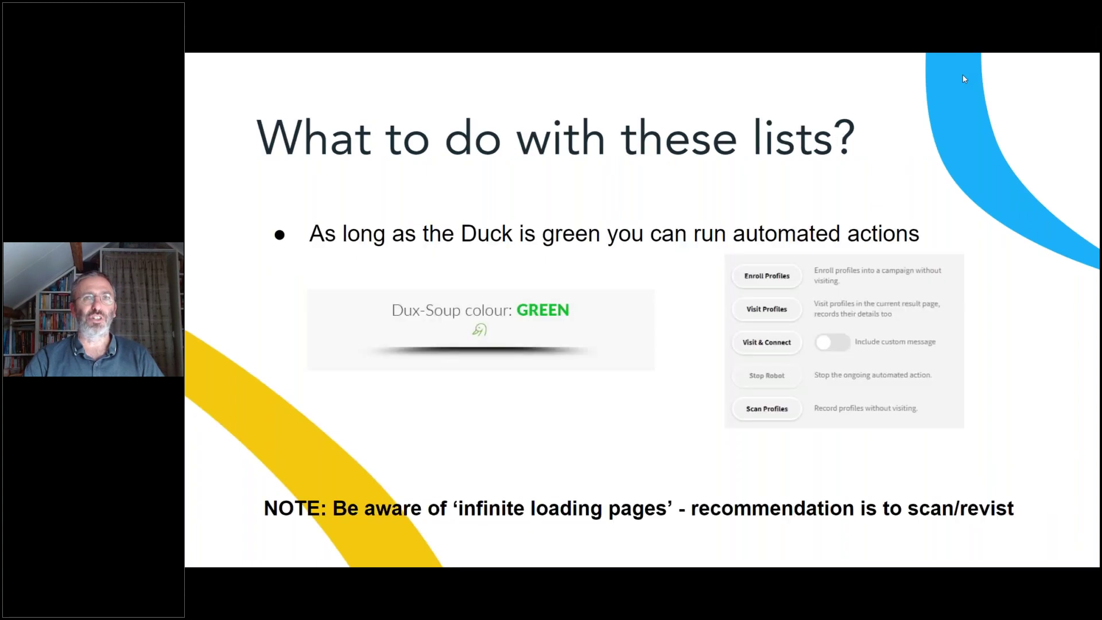
key(Right)
key(Right)
key(Right)
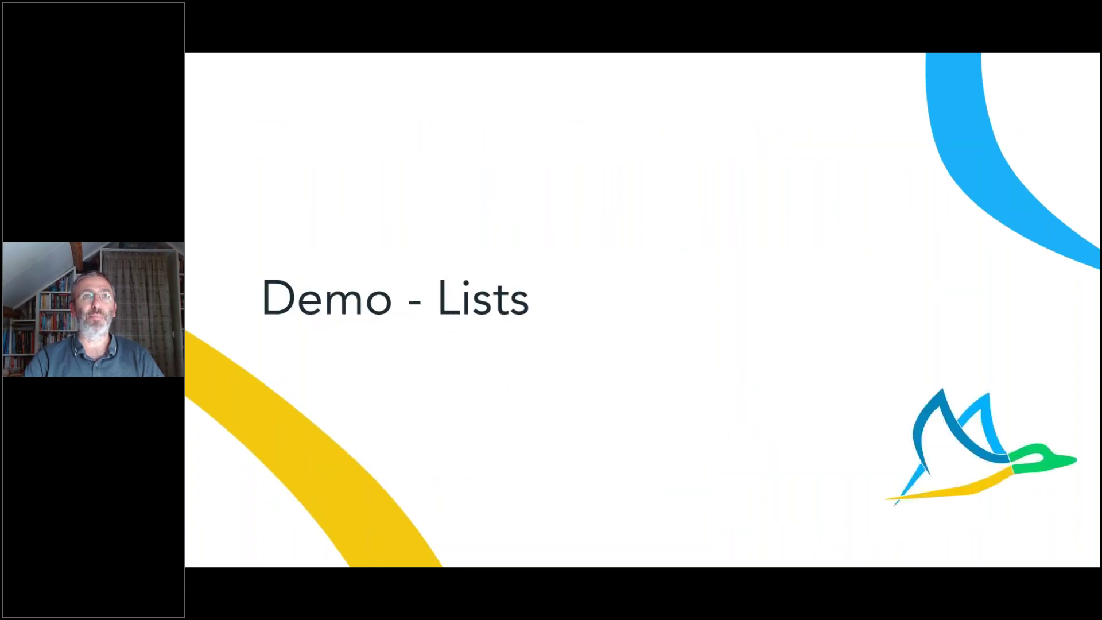
key(Right)
key(Right)
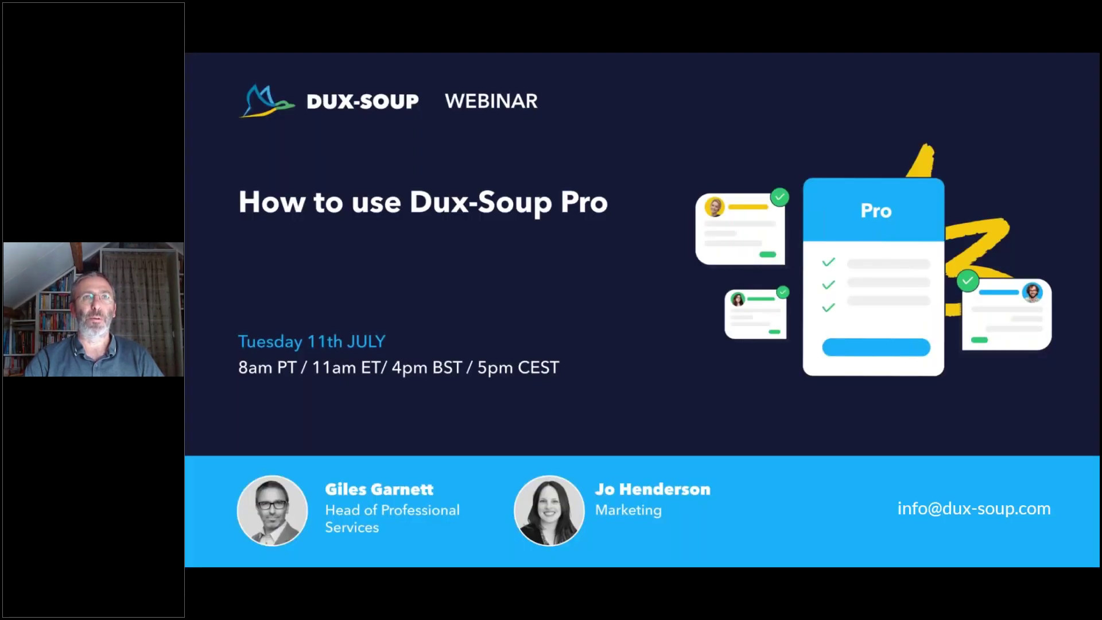
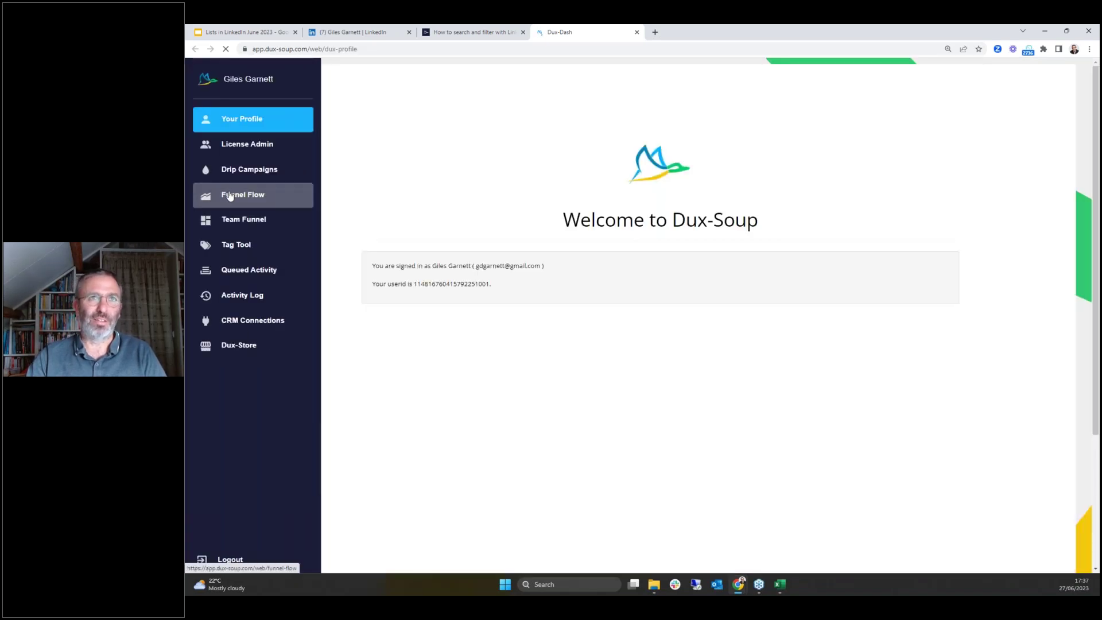
Show the Funnel Flow for the Growth Hacking Test campaign over a range of 3 months.
click(230, 196)
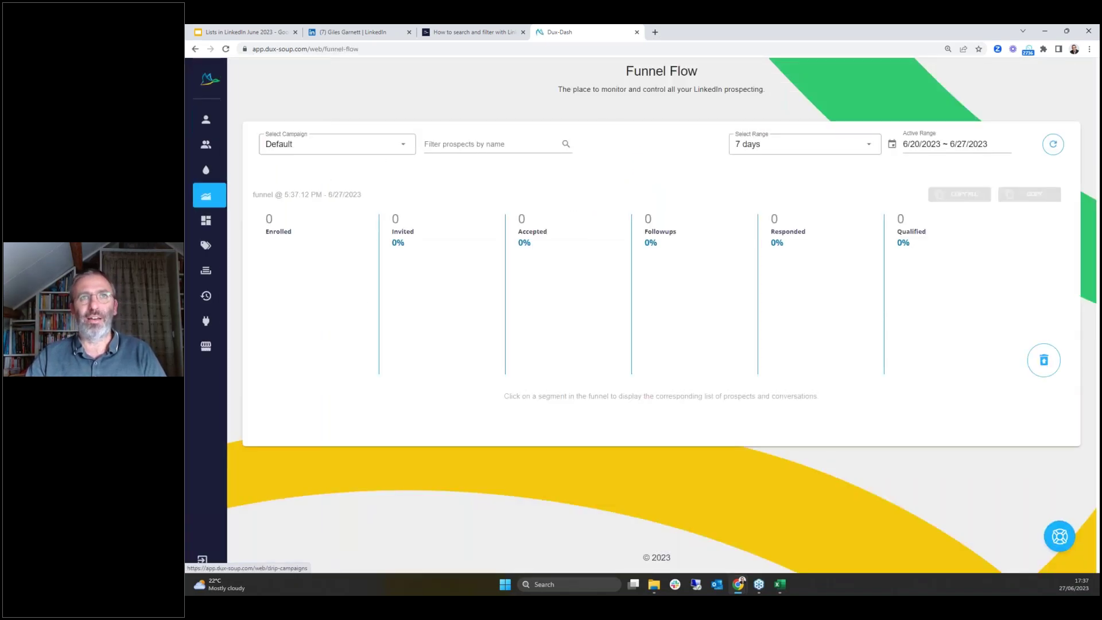
click(403, 142)
scroll(341, 272, down, 3)
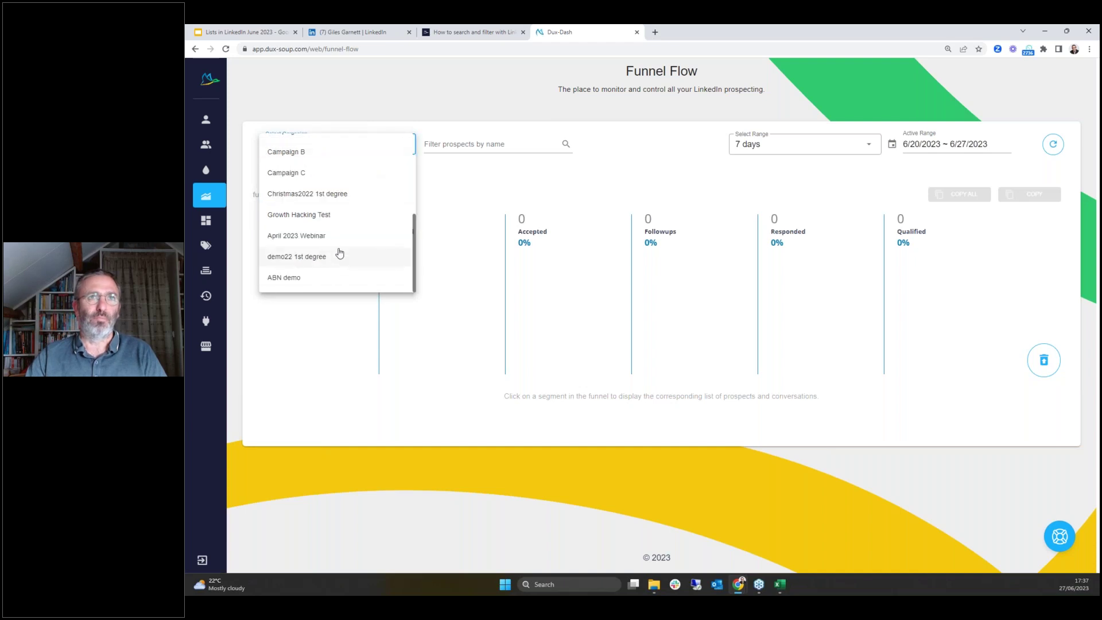
click(320, 217)
click(811, 145)
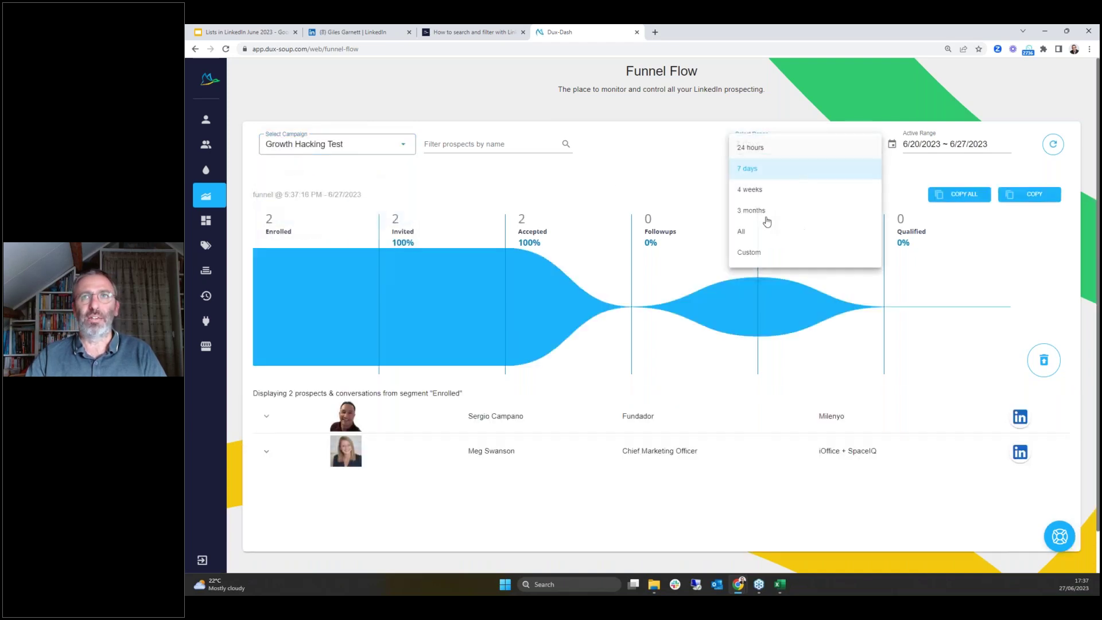
click(758, 211)
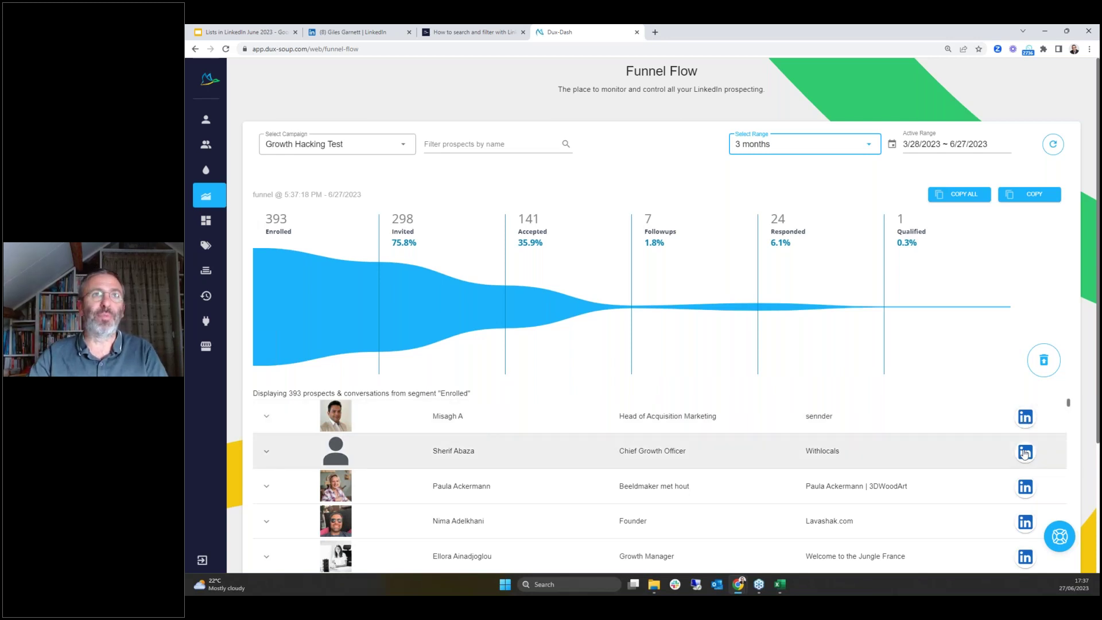
List the profiles tagged 1st-degree-campaign in the Tag Tool and check which Dux-Soup actions are offered for them.
click(230, 245)
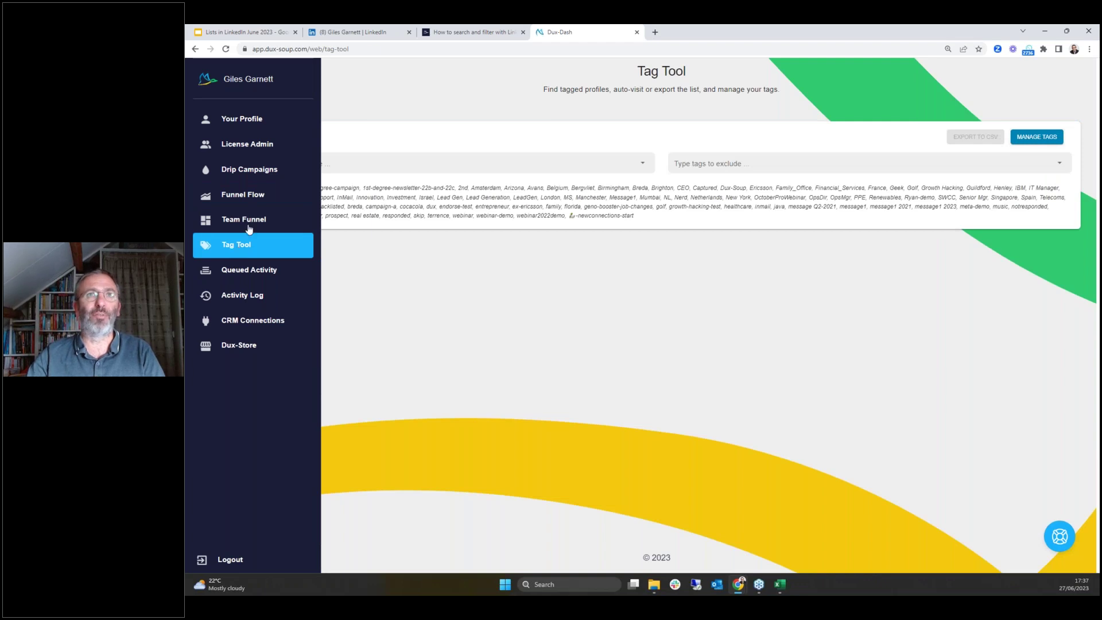
click(388, 168)
text(1)
click(314, 232)
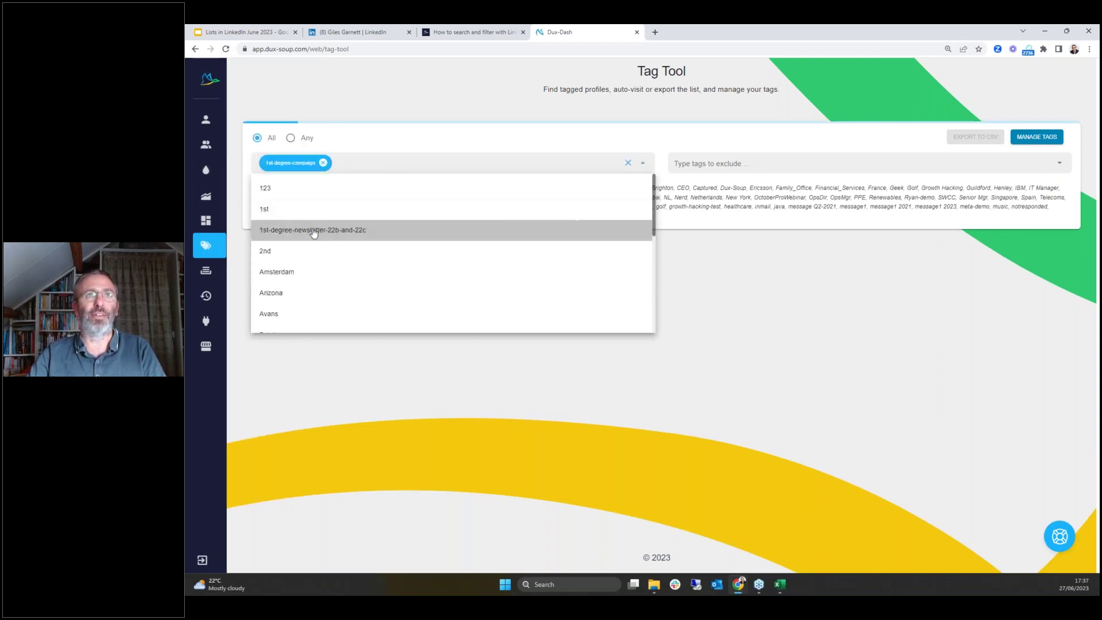
click(501, 144)
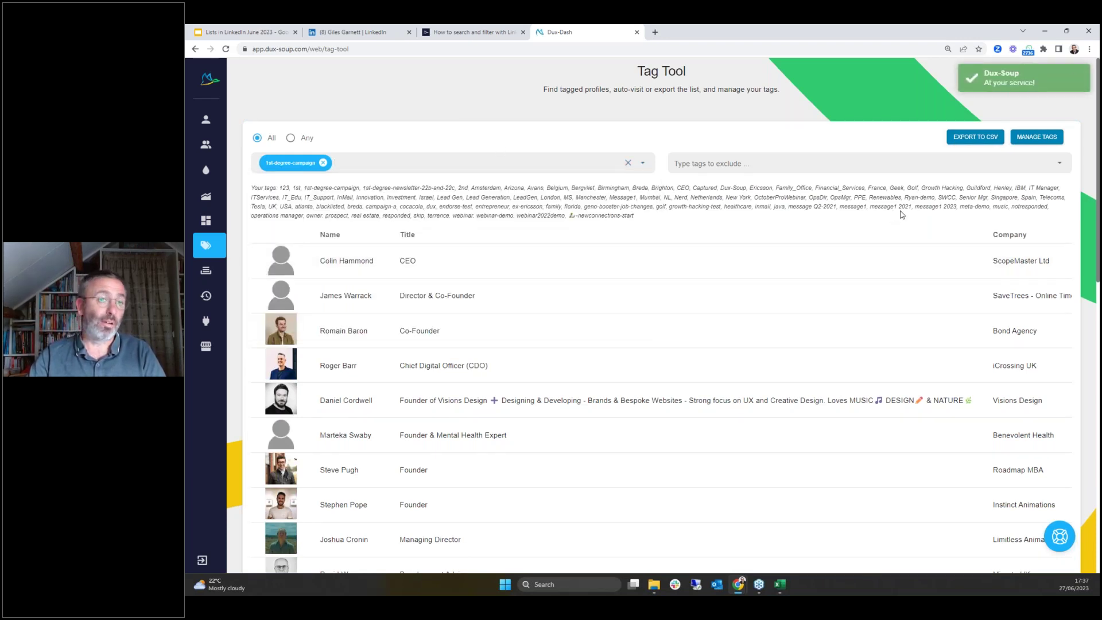
click(1029, 48)
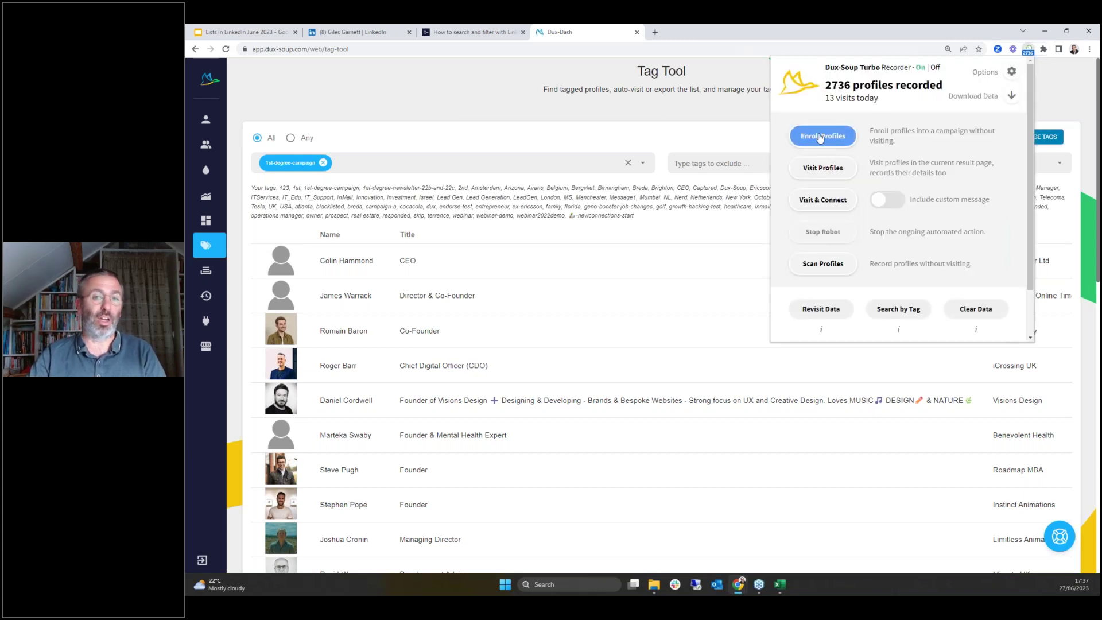
click(666, 146)
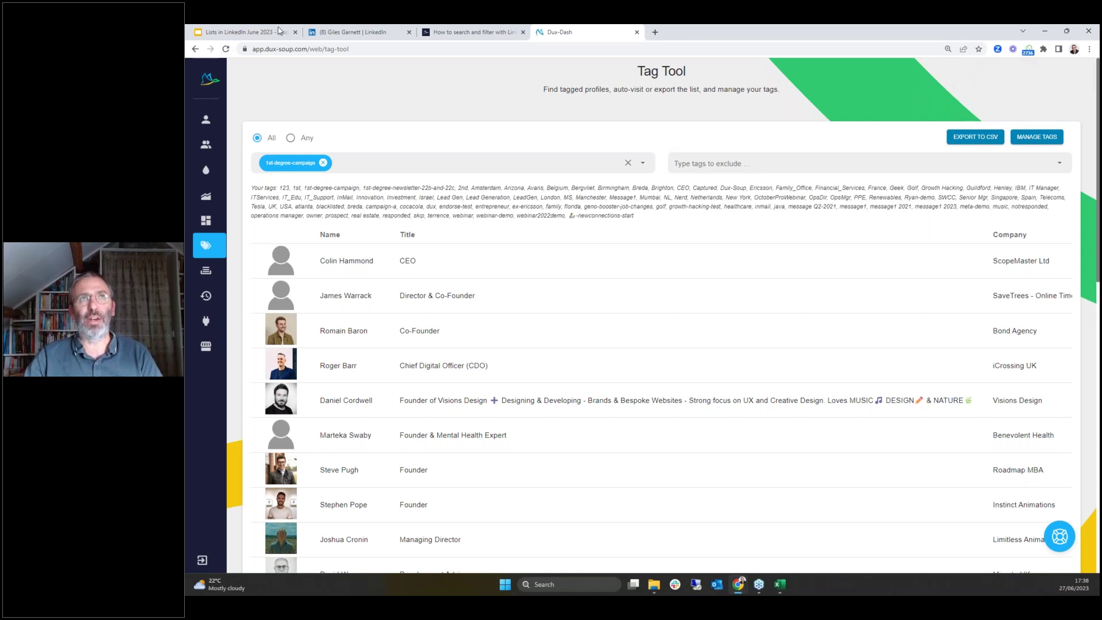
Return to the presentation, present the Questions slide full screen and leave the slideshow.
click(247, 32)
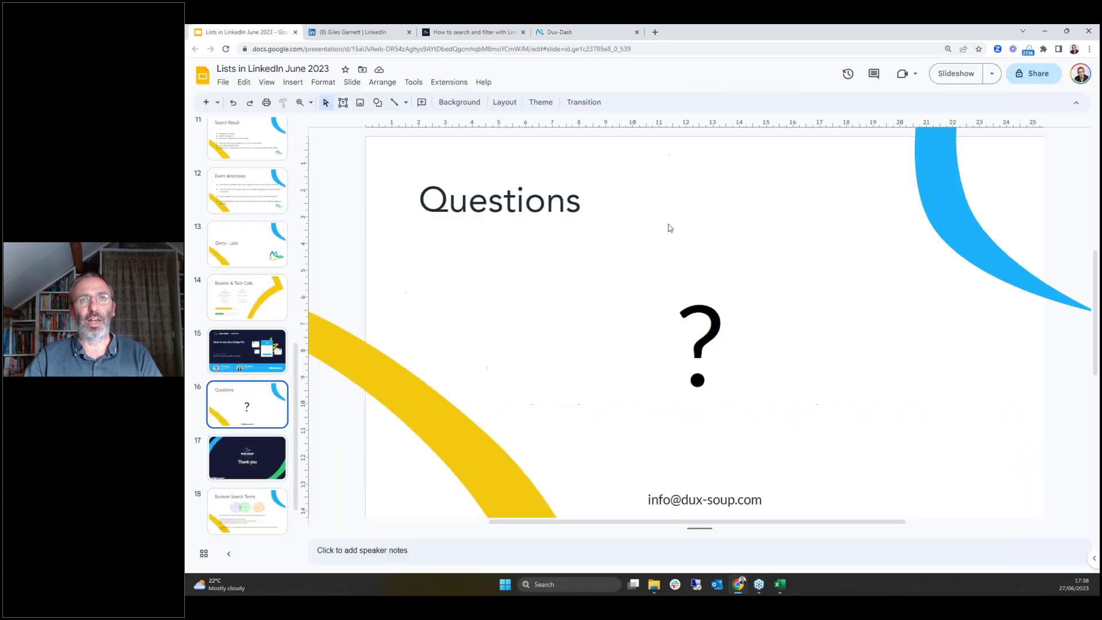
click(957, 74)
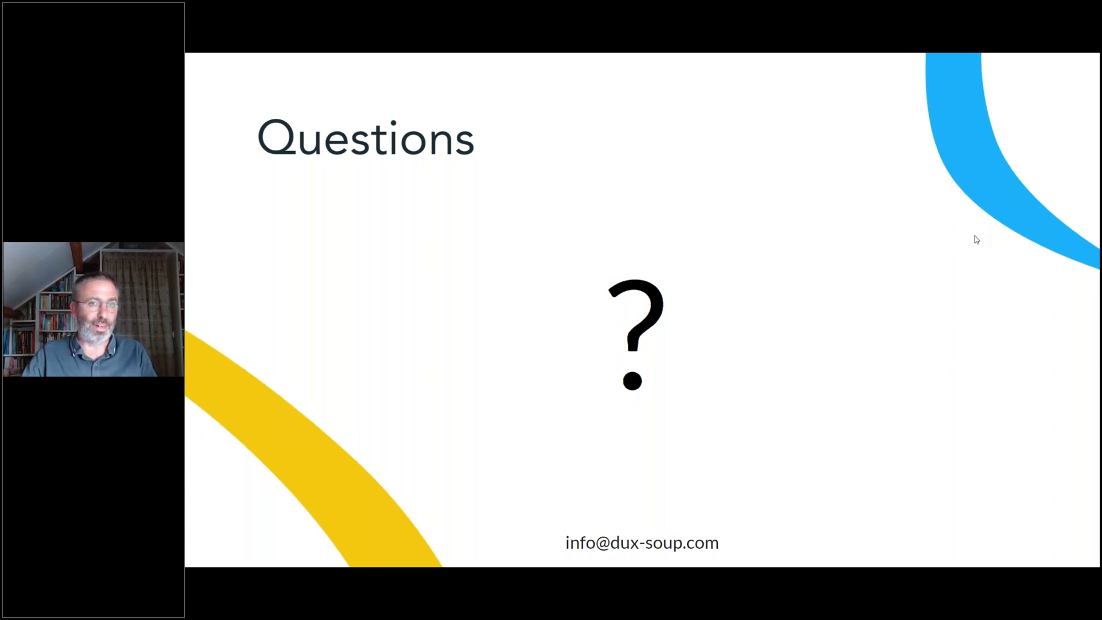
key(Escape)
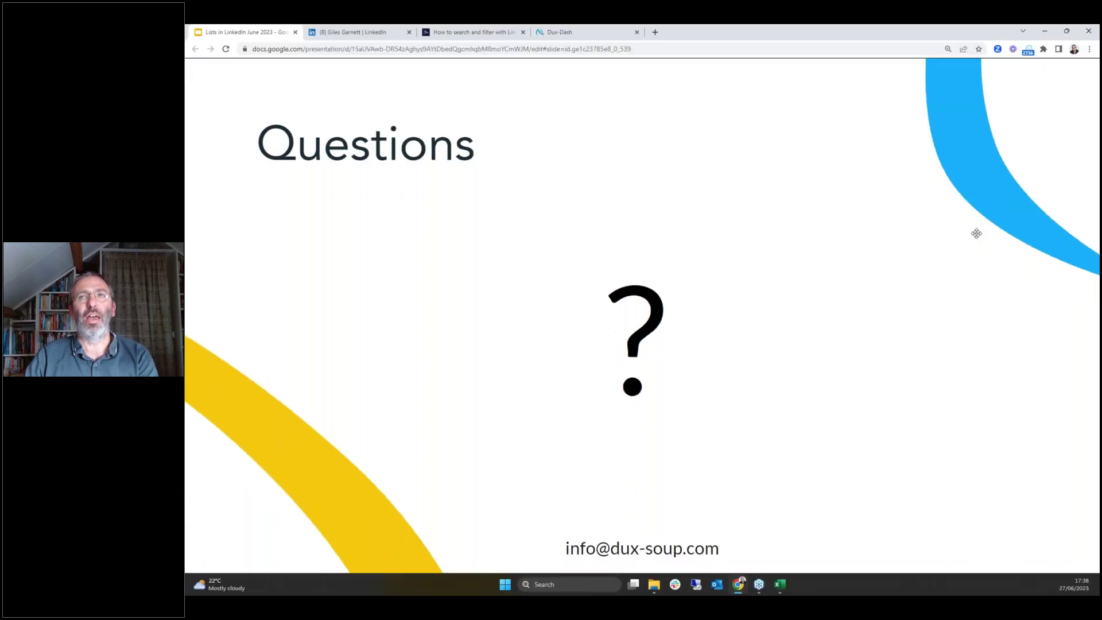
Open the Dux-Soup options, point out the number of days for cancelling pending connection requests and return to the presentation.
click(1028, 50)
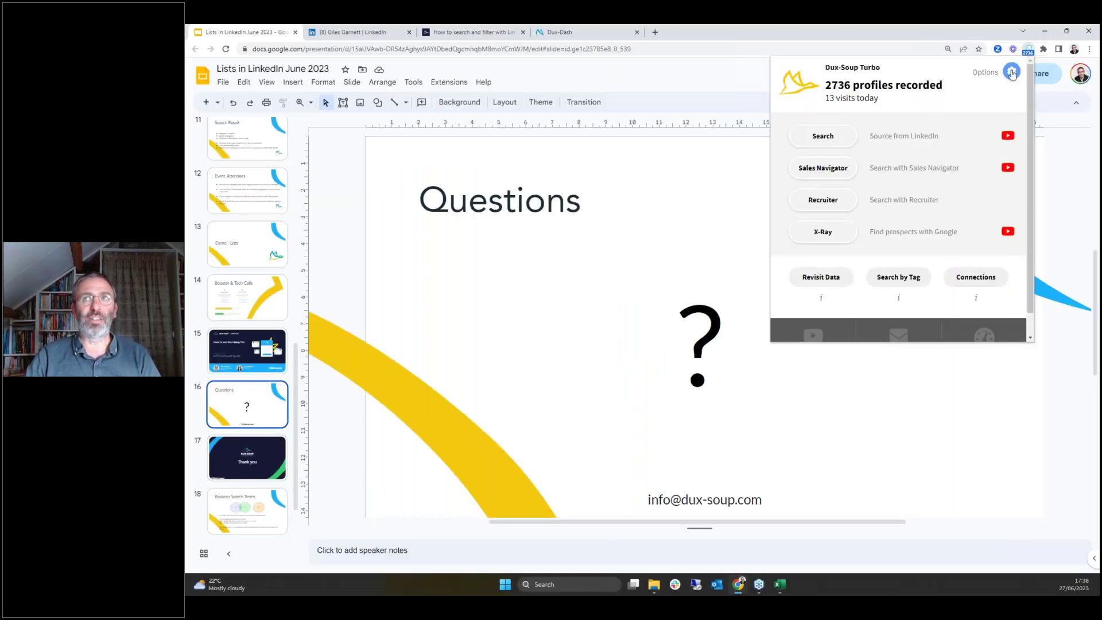
click(1012, 71)
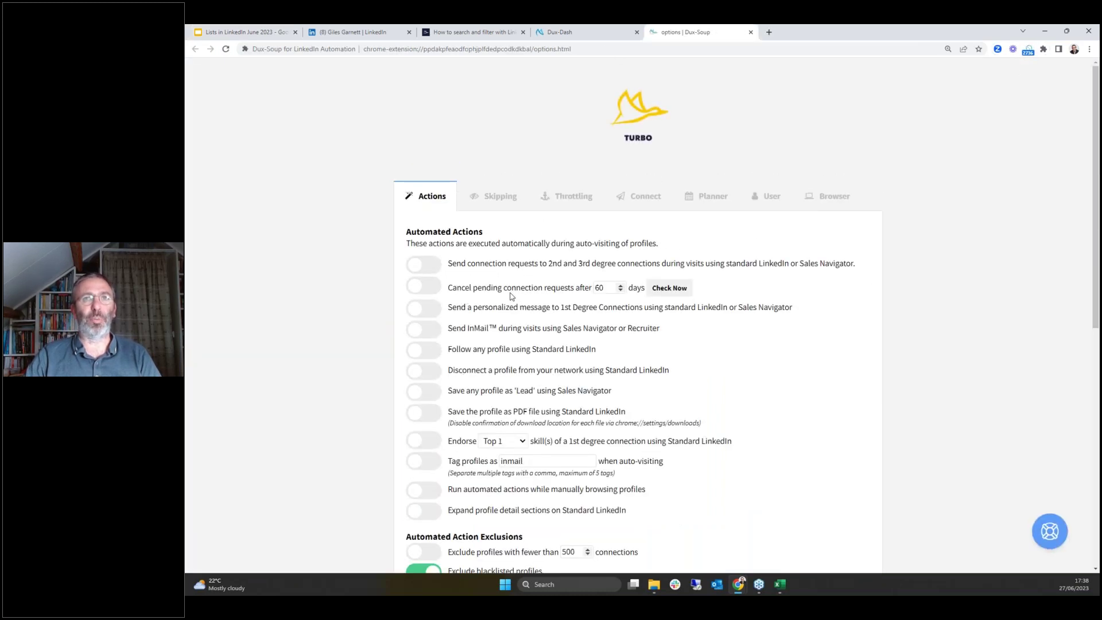
drag(610, 292, 581, 293)
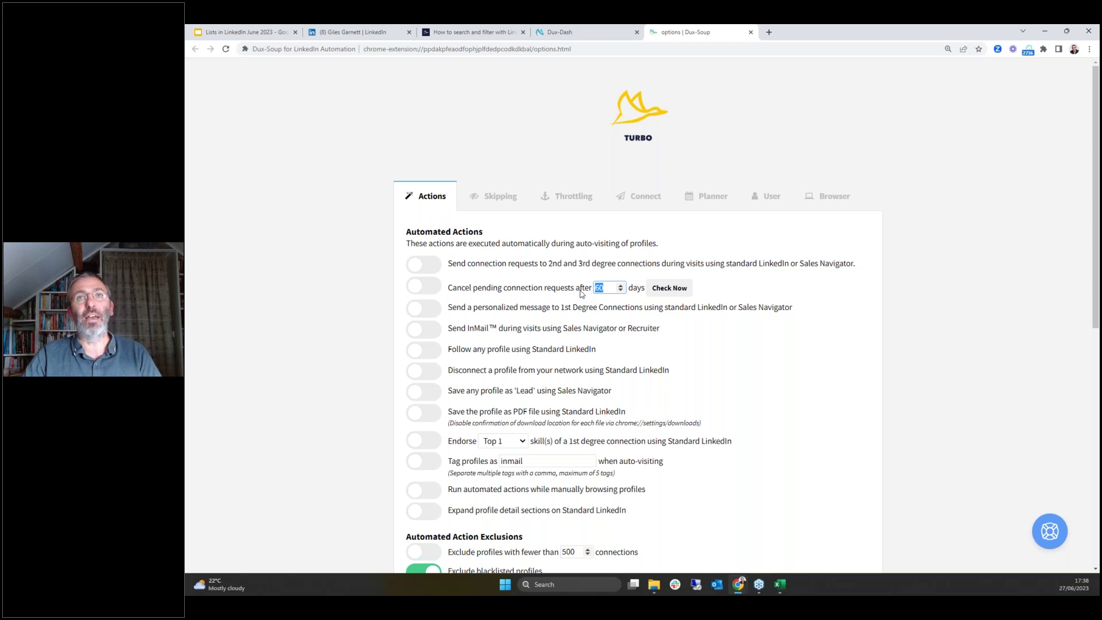
click(750, 284)
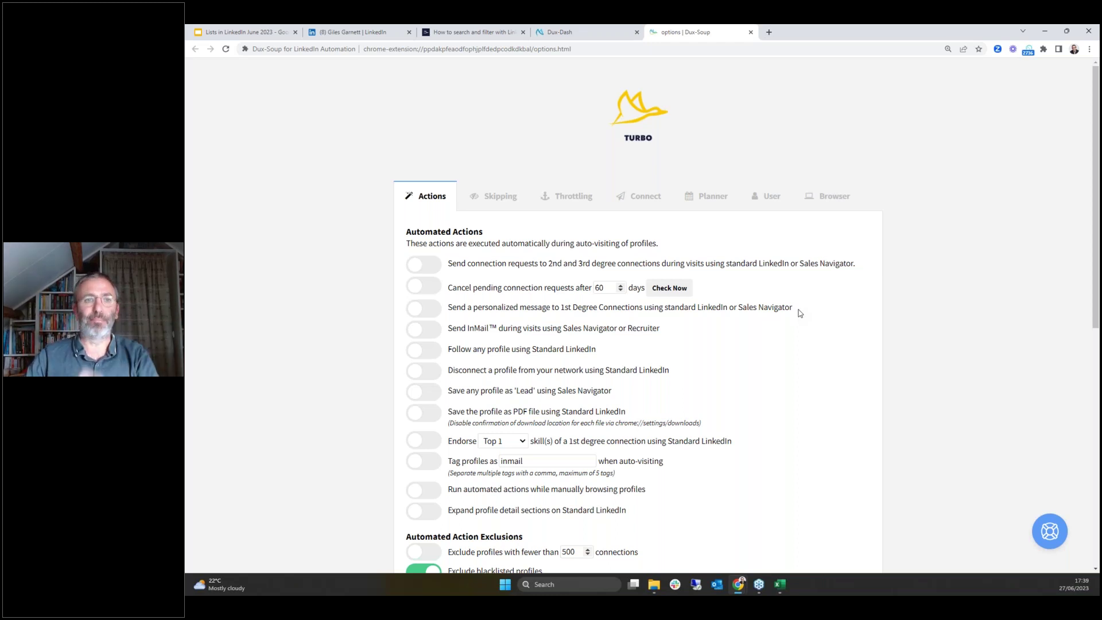
click(237, 32)
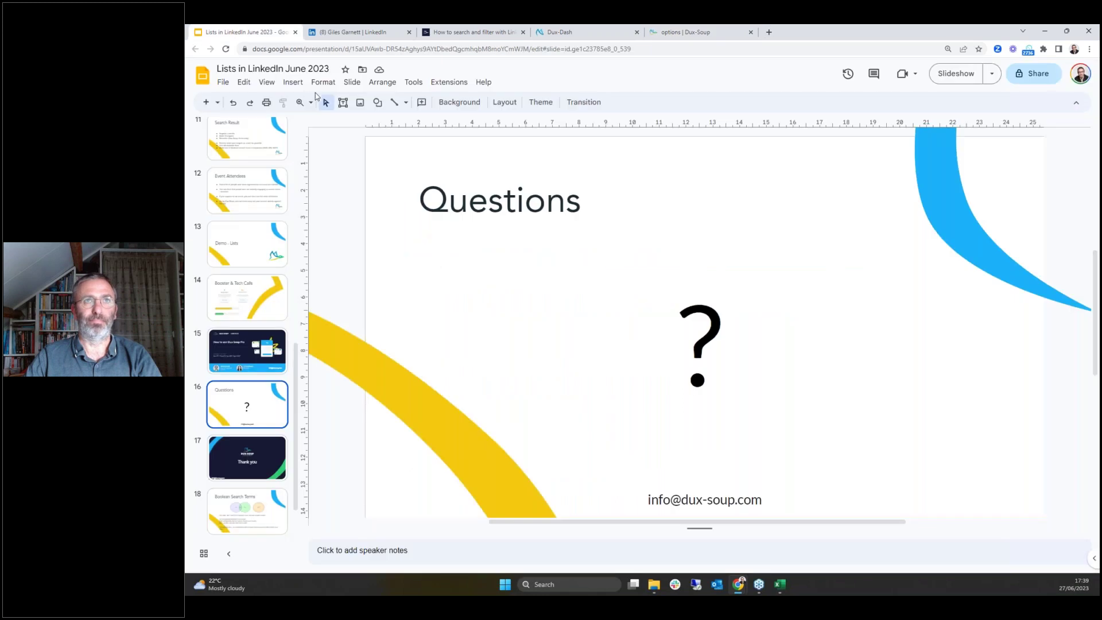
Show the Questions slide full screen briefly, leave the slideshow and switch to the LinkedIn home feed.
click(956, 80)
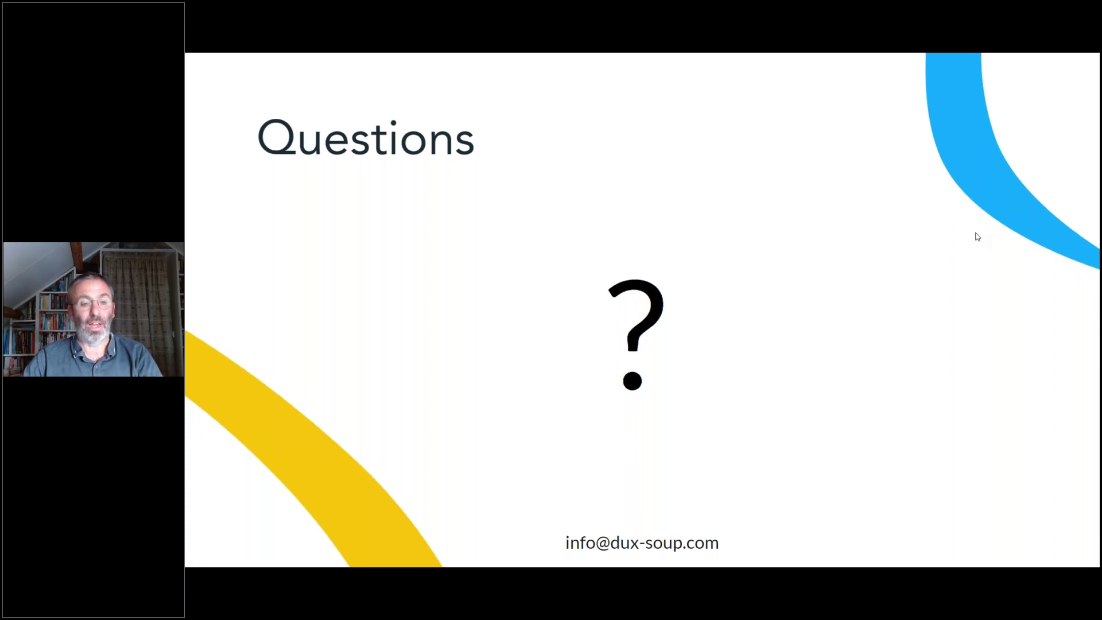
key(Escape)
click(361, 33)
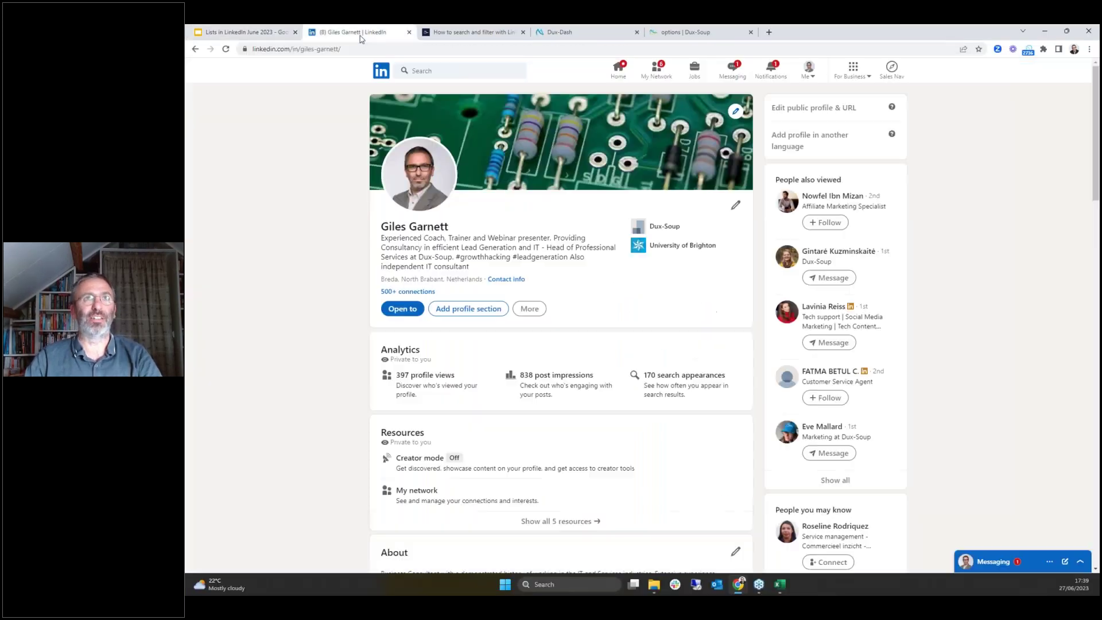
click(618, 71)
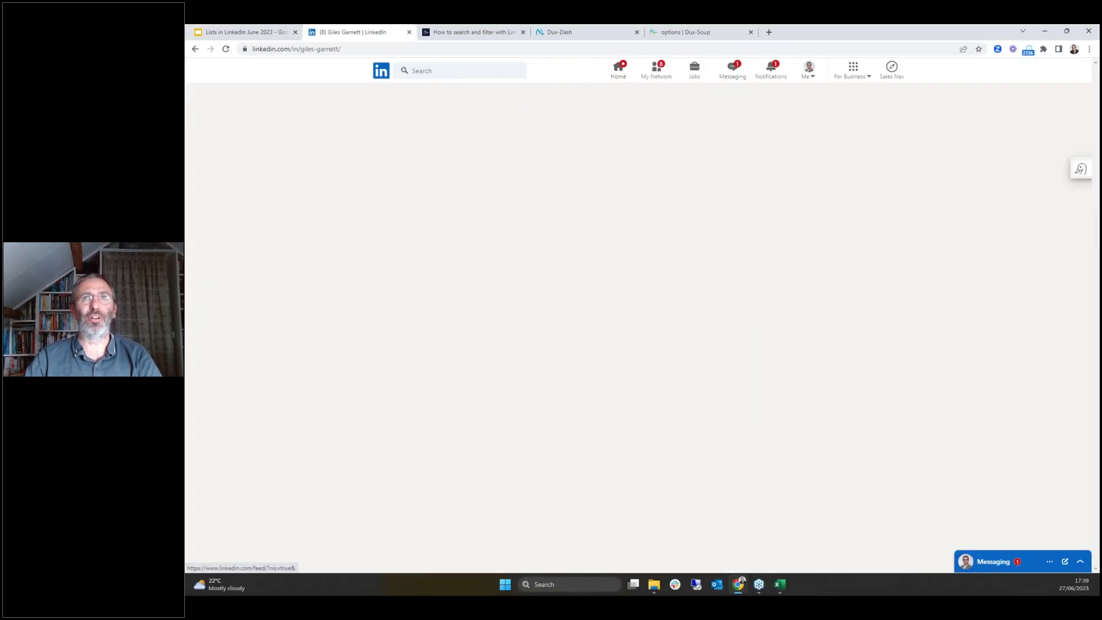
Search LinkedIn for "HR technology".
click(432, 71)
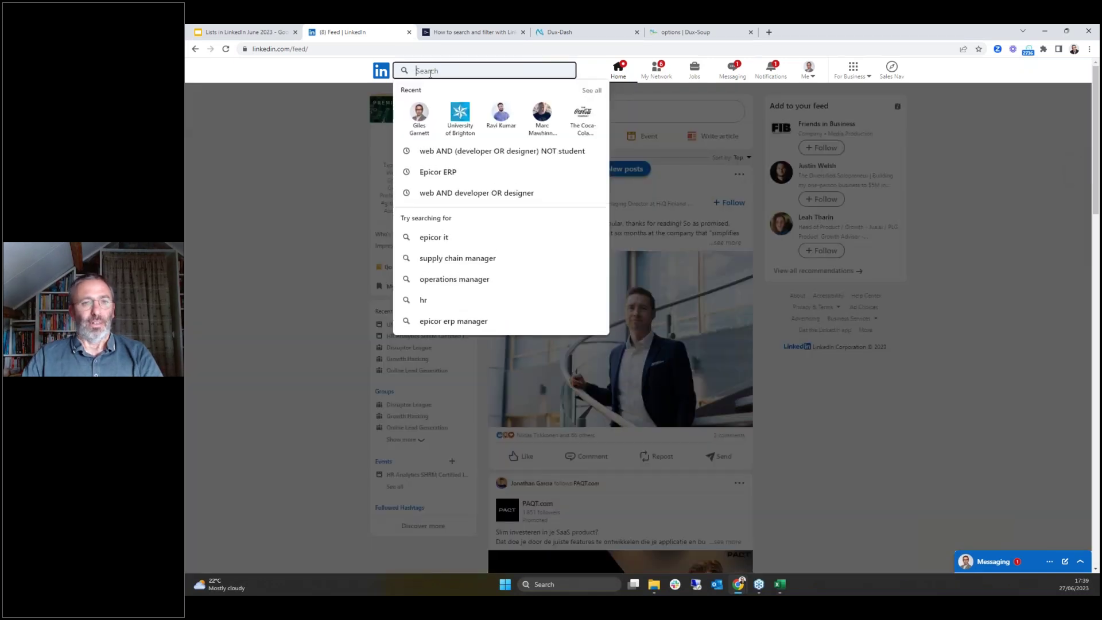
text(gro)
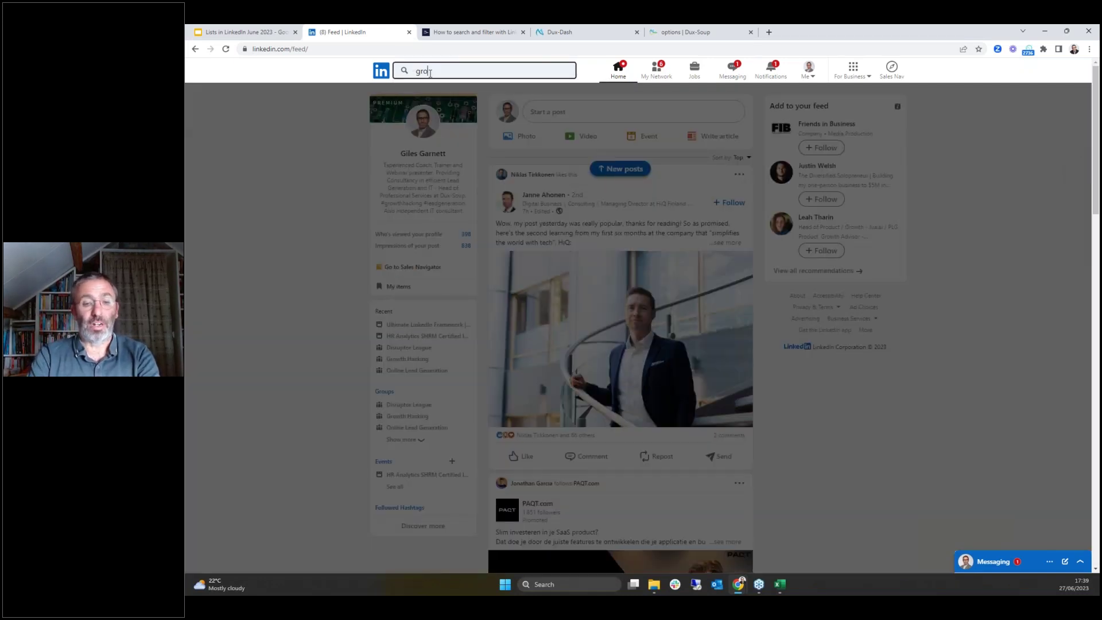
key(BackSpace)
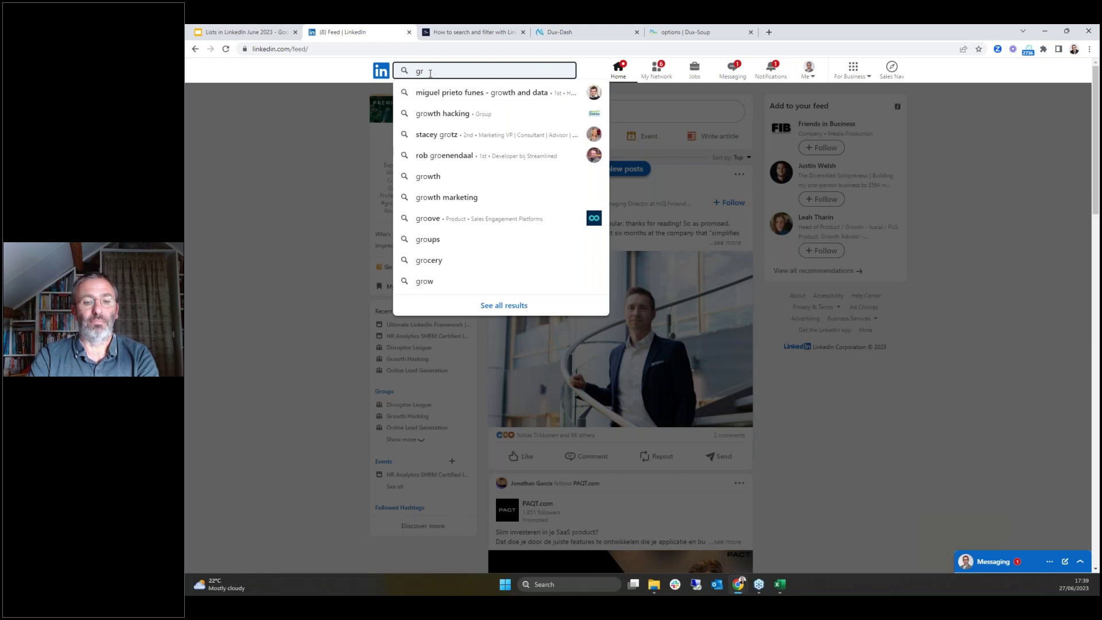
key(BackSpace)
key(BackSpace)
text(HR tech)
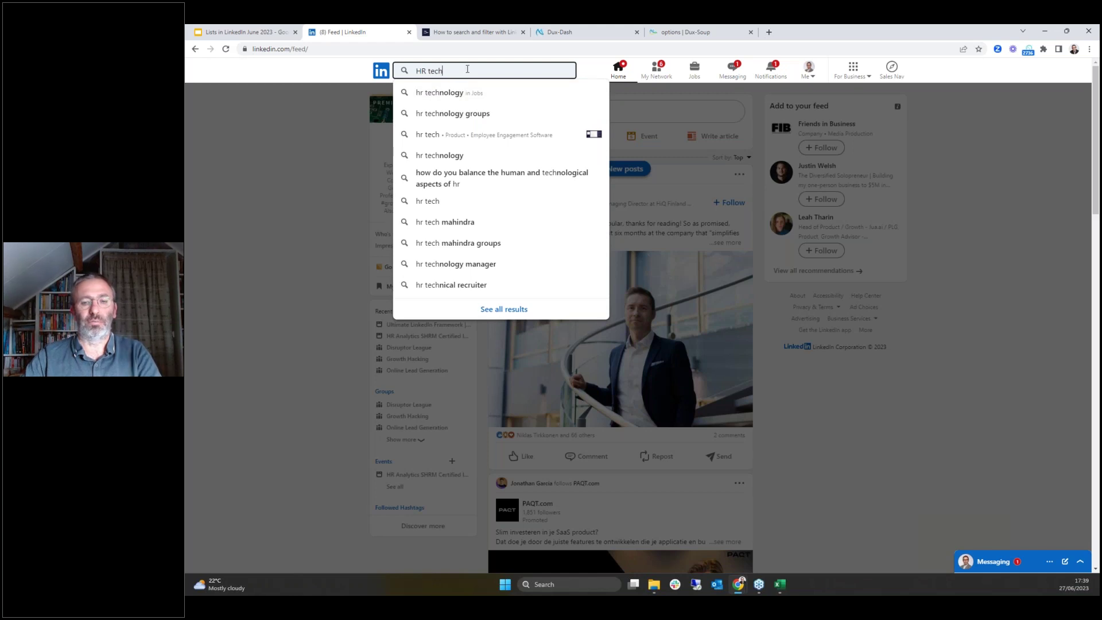
text(ology)
key(Return)
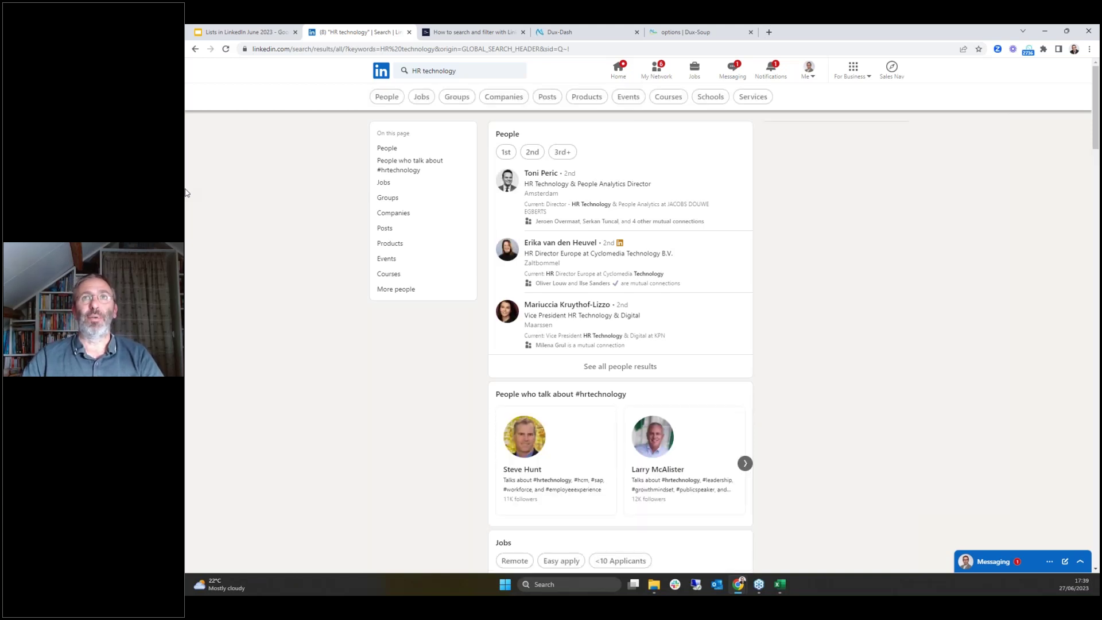
Limit the HR technology results to events, look through the listed events and return to the presentation.
click(630, 97)
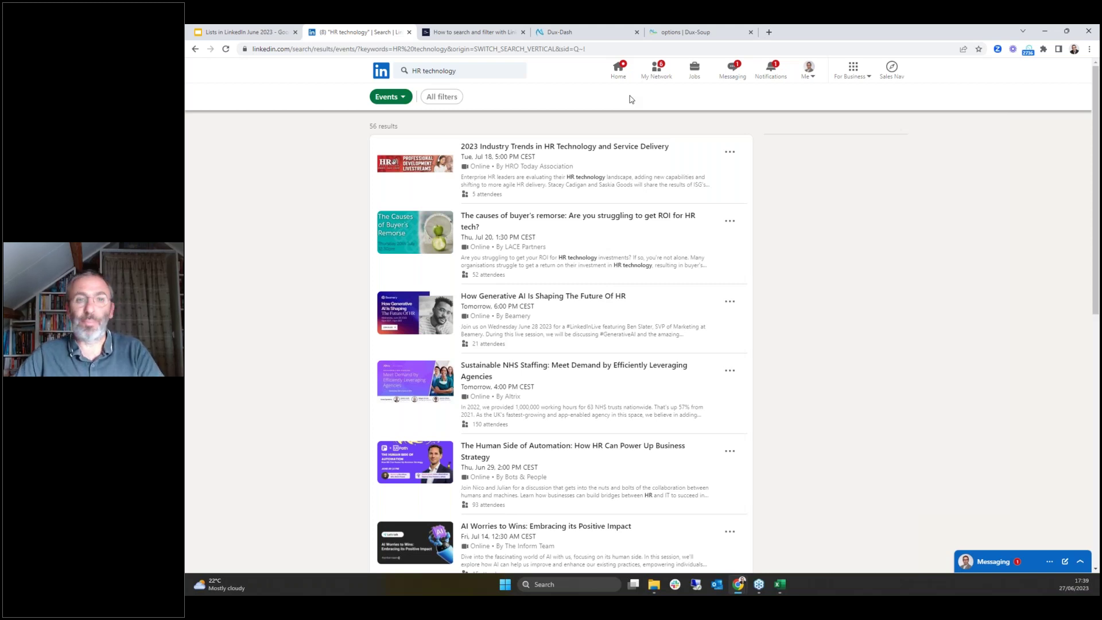
click(405, 99)
click(256, 216)
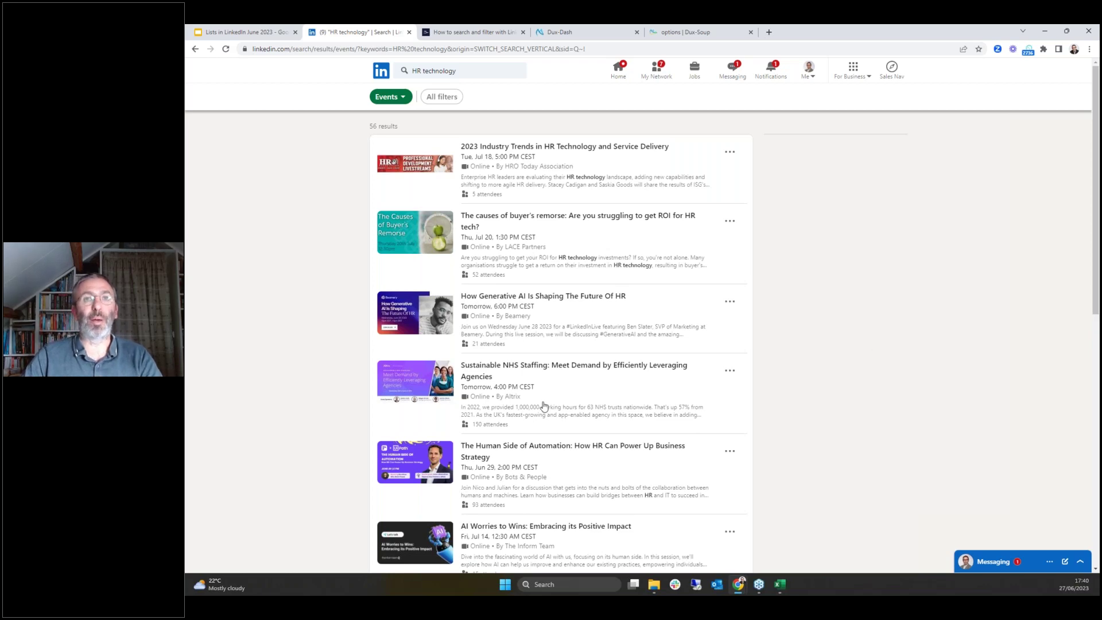
scroll(837, 371, down, 3)
scroll(837, 370, down, 2)
scroll(837, 370, up, 5)
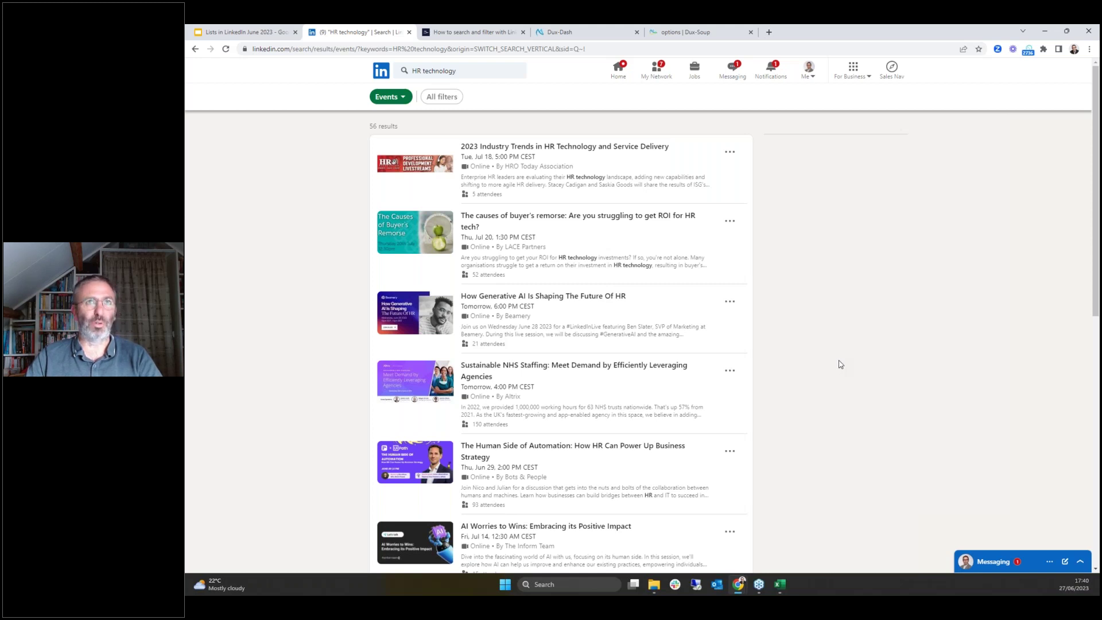
click(253, 34)
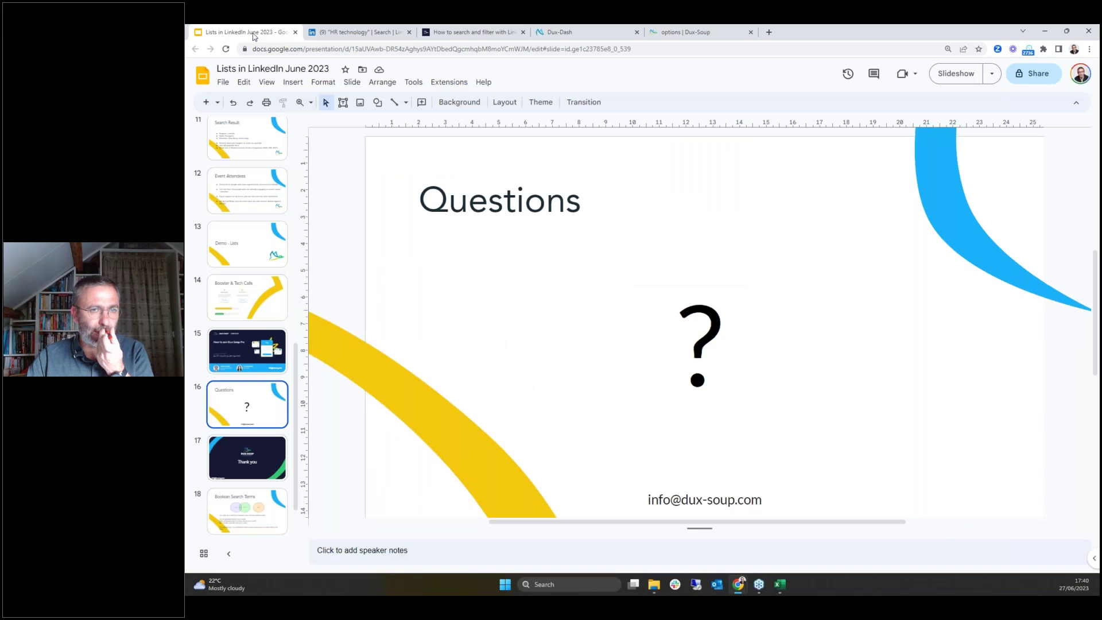
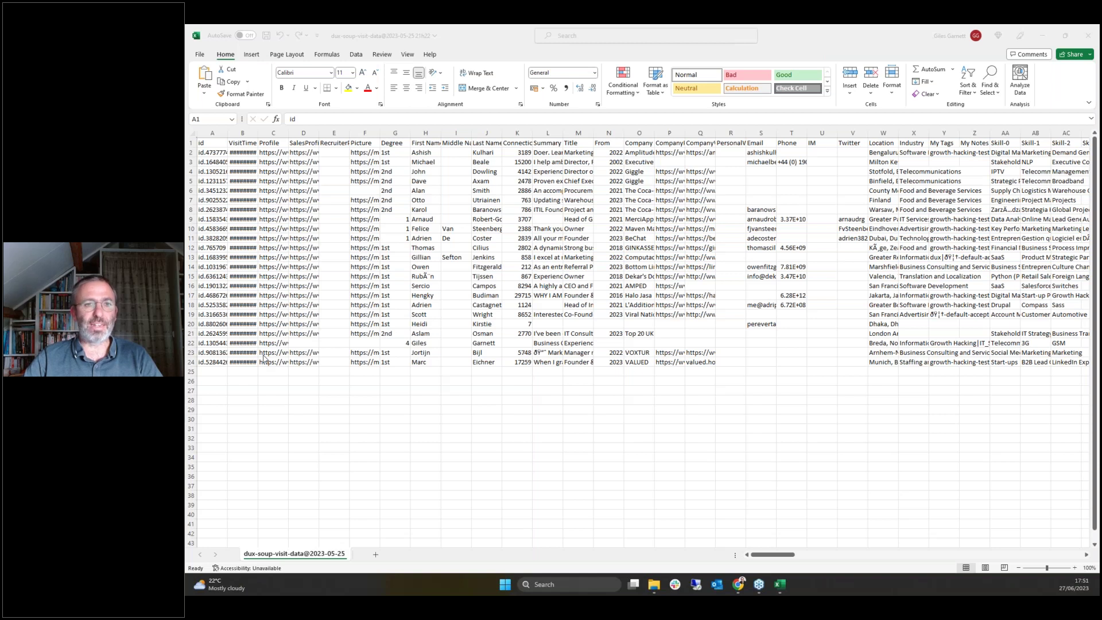
In the Dux-Soup visit data workbook in Excel, point out the columns from id and VisitTime through the profile links and Picture to Degree.
click(212, 136)
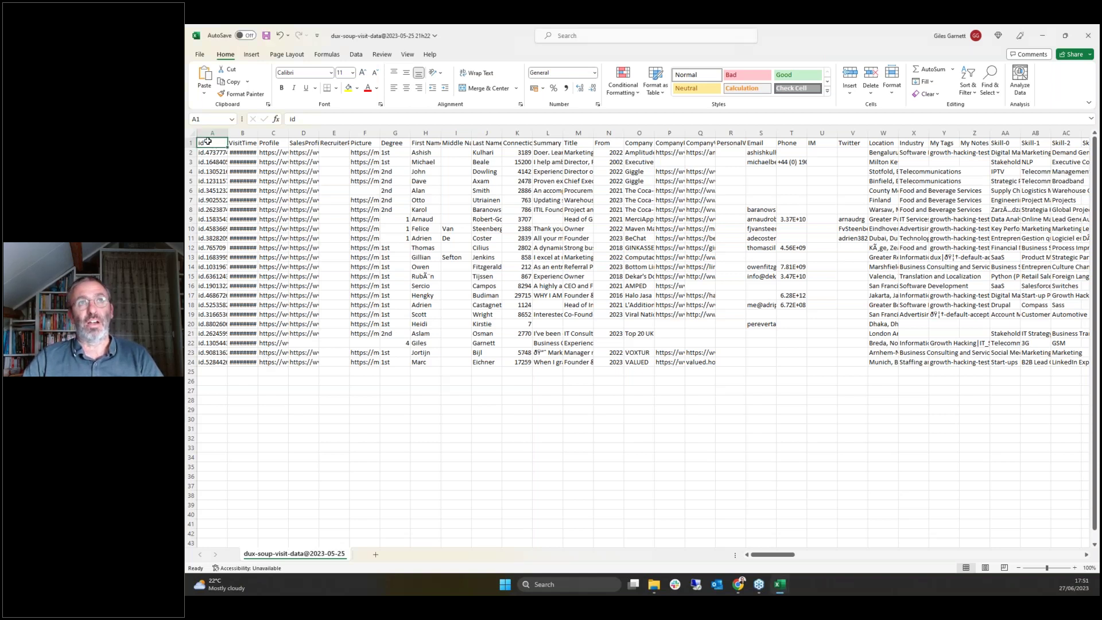
click(207, 133)
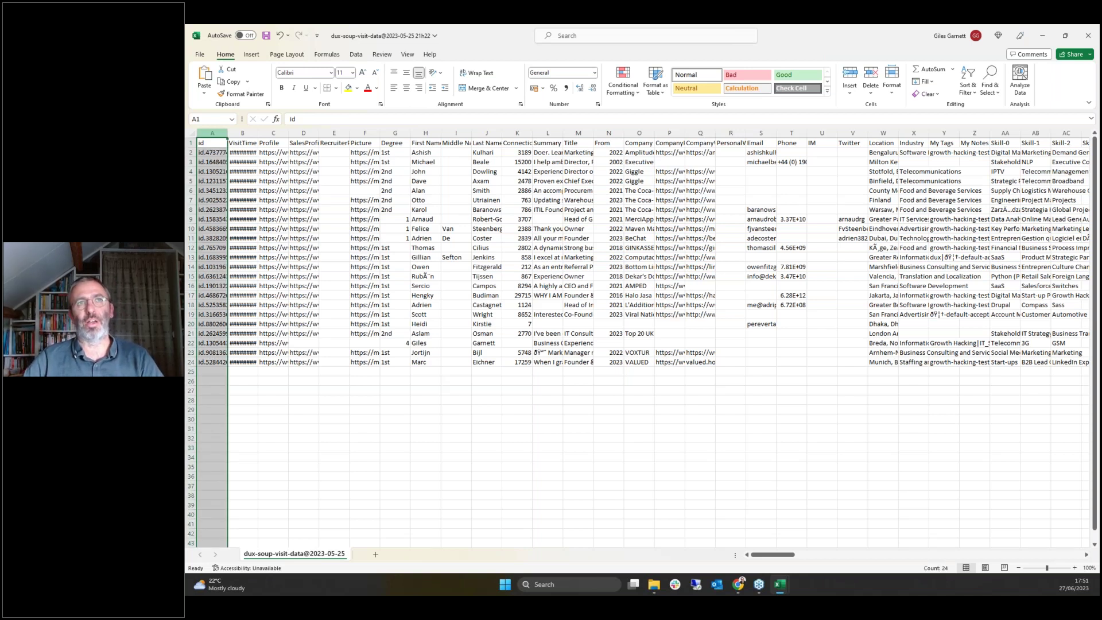
click(235, 134)
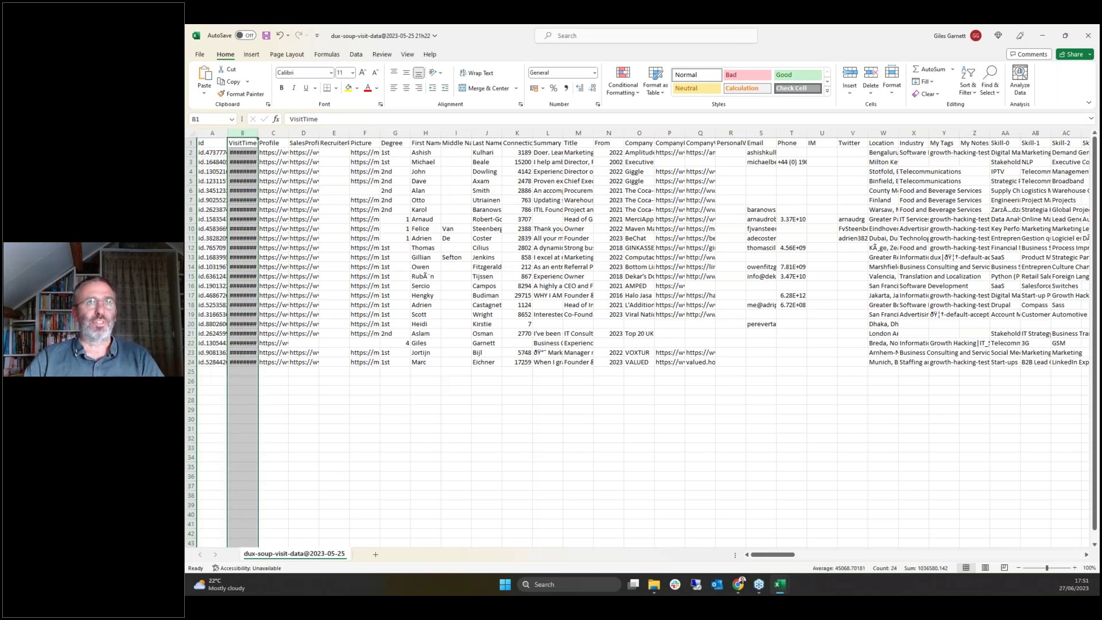
click(270, 133)
click(304, 134)
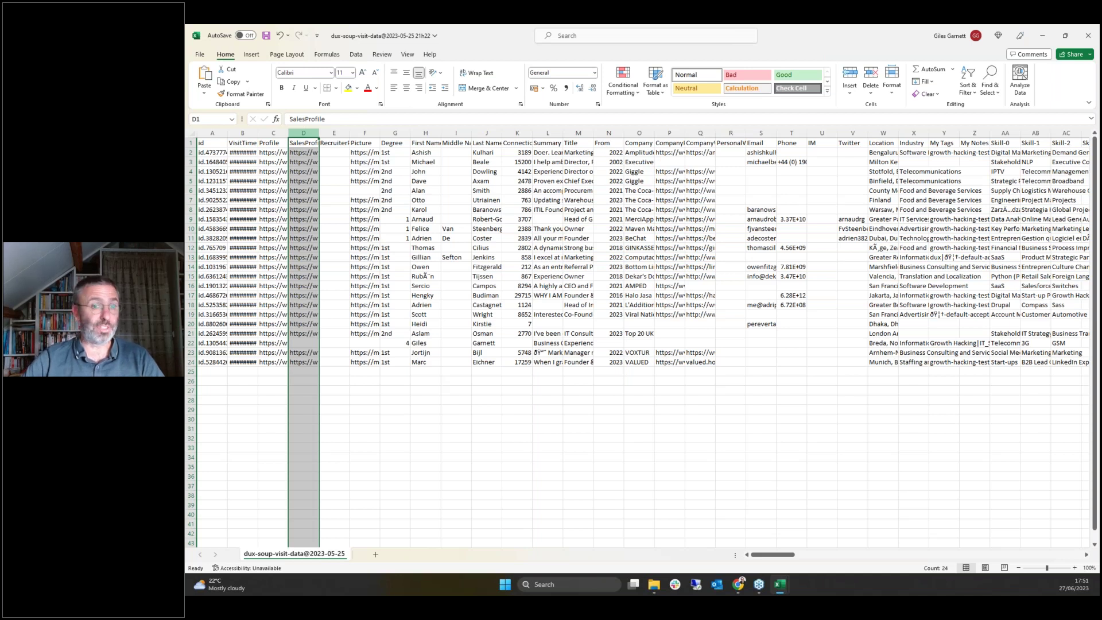
click(334, 133)
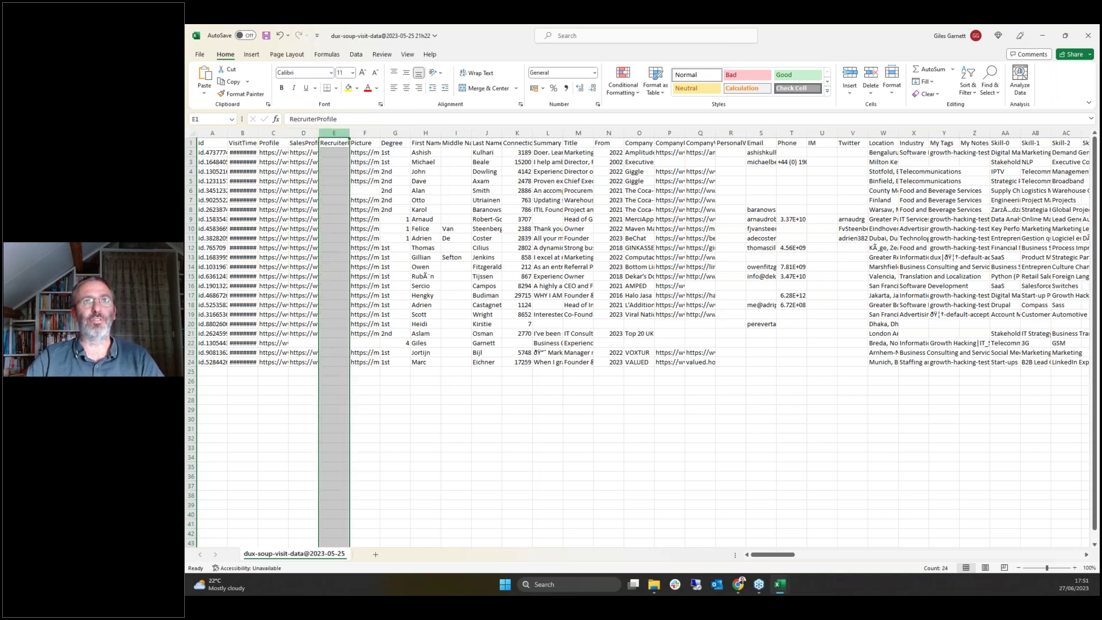
click(364, 133)
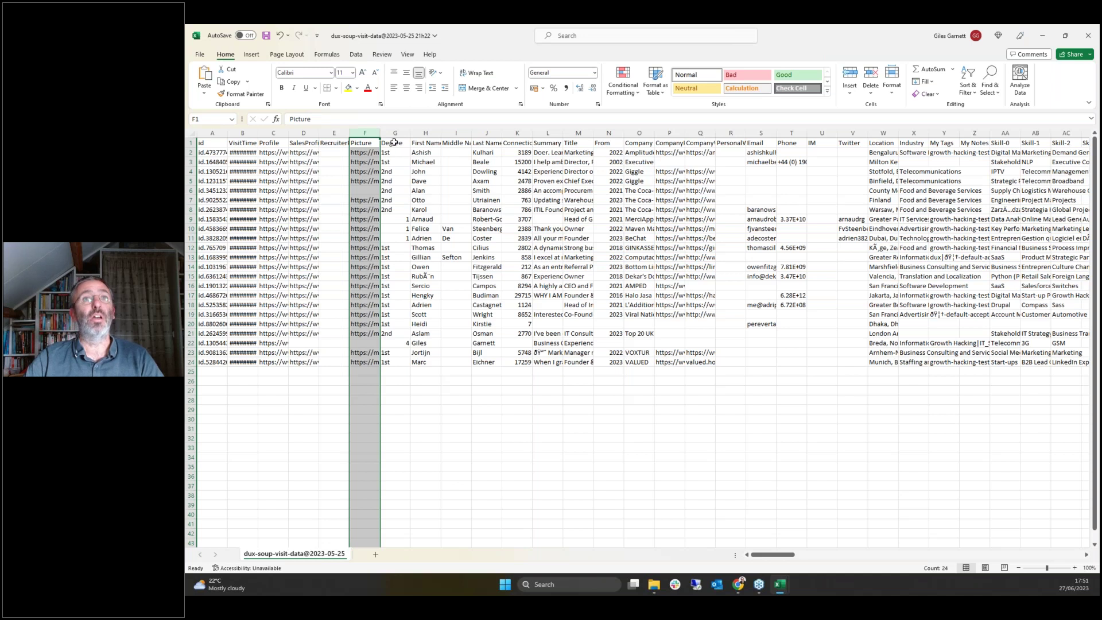
click(395, 133)
click(396, 195)
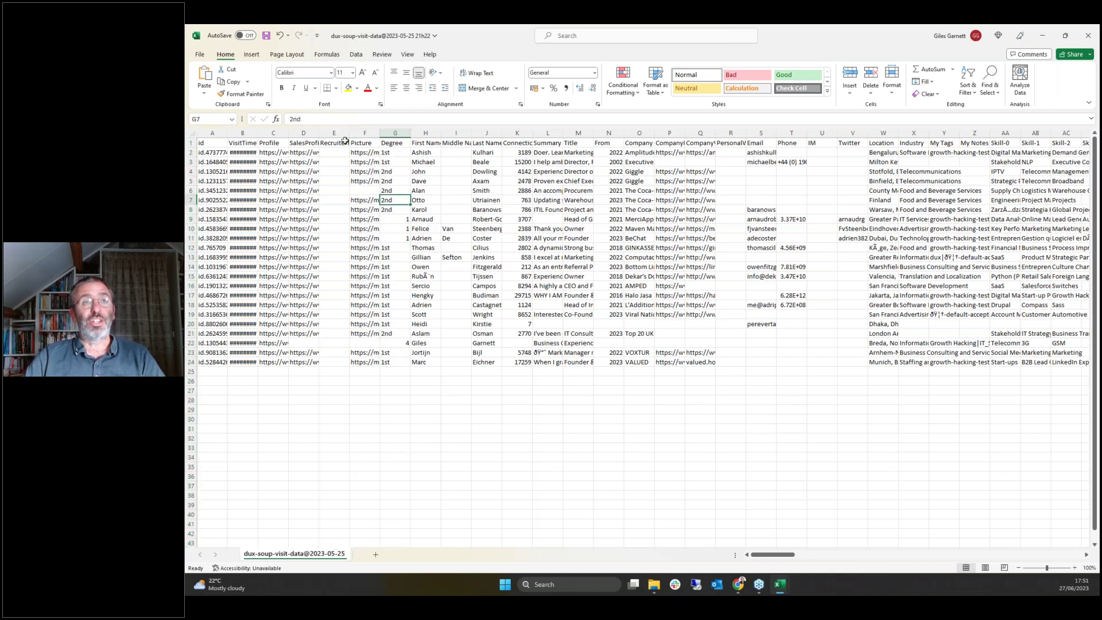
click(395, 132)
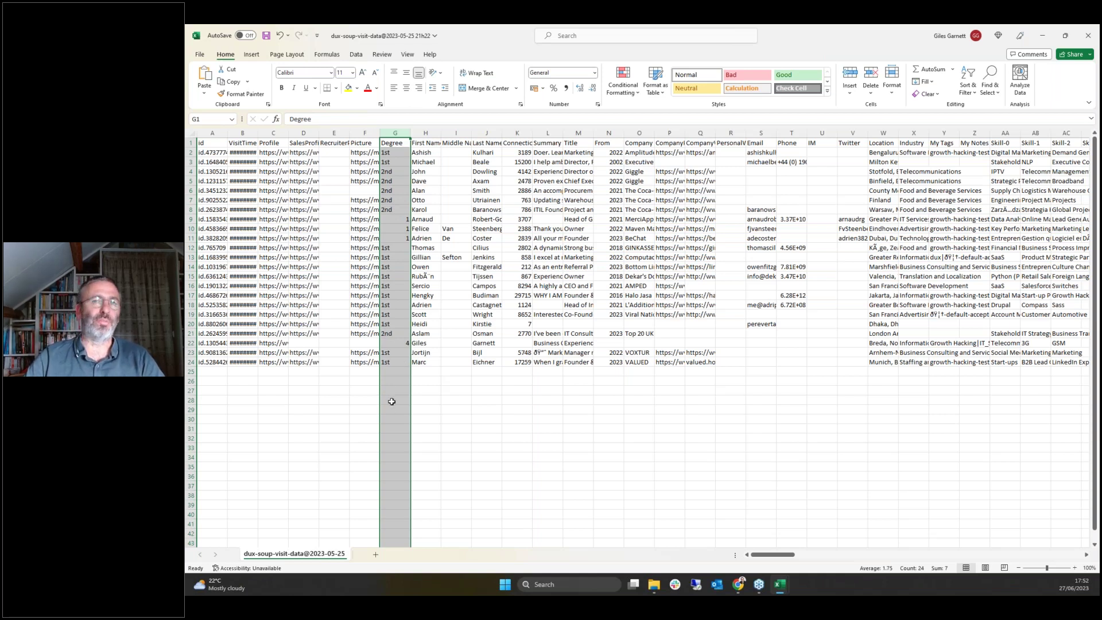
Point out the Connections, Summary, Title, From and Company columns of the visit data.
click(517, 133)
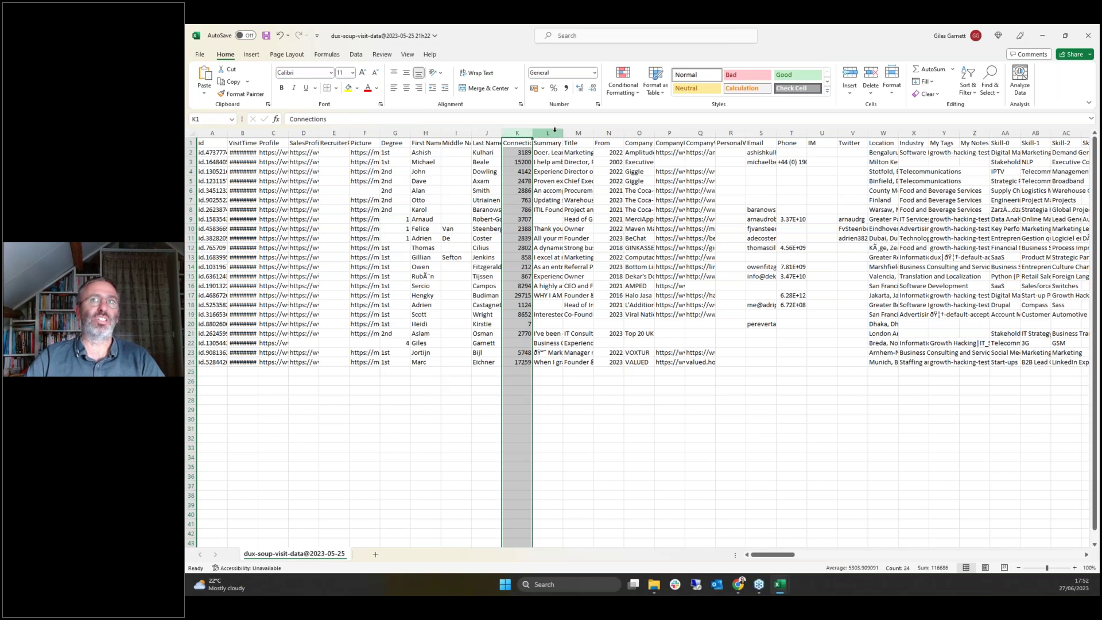
click(554, 133)
click(579, 133)
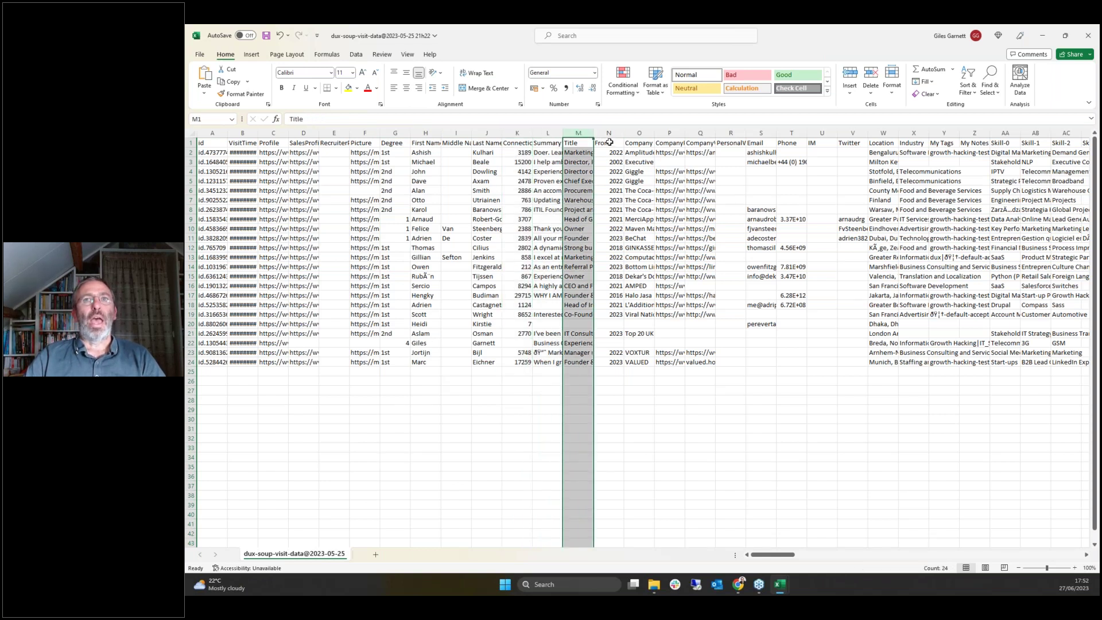
click(609, 132)
click(639, 133)
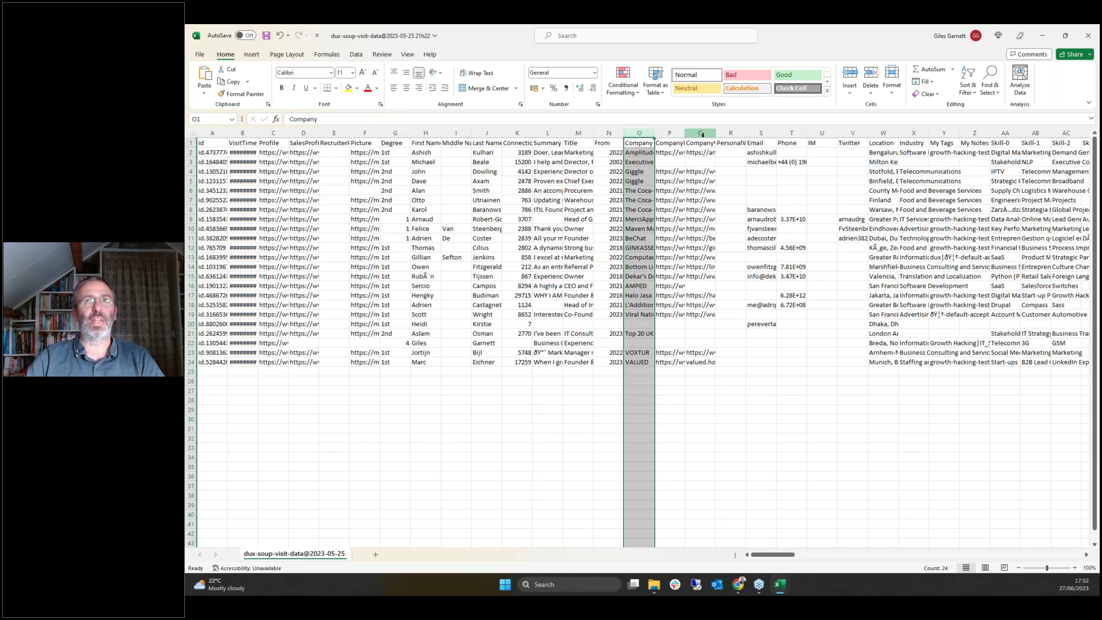
Point out the Email, Phone, Twitter, Location, Industry and My Tags columns of the visit data.
click(758, 132)
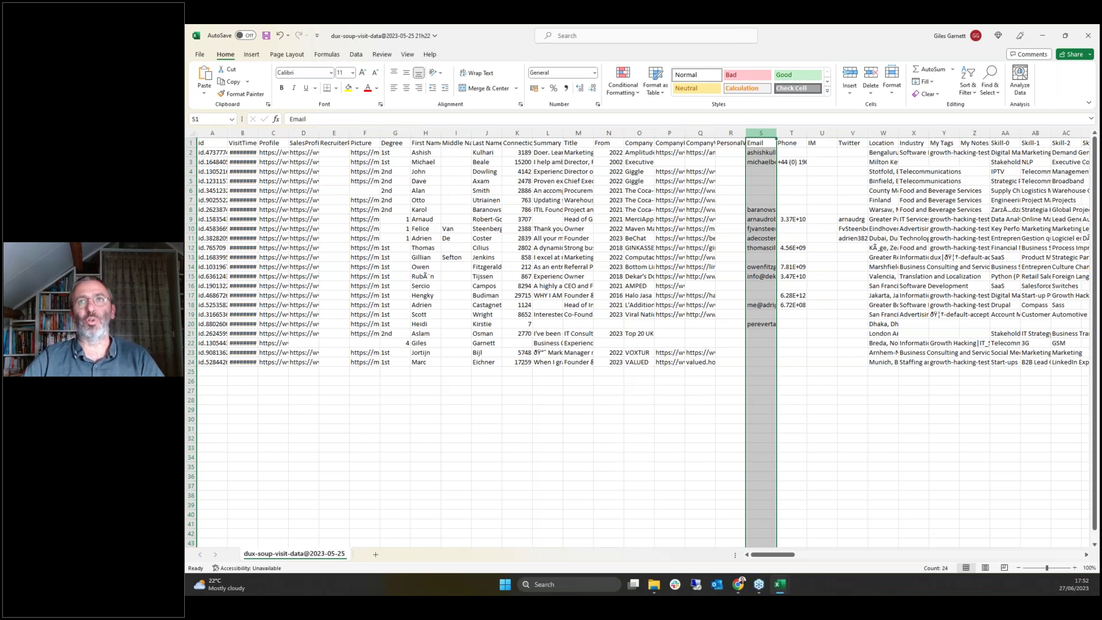
click(792, 133)
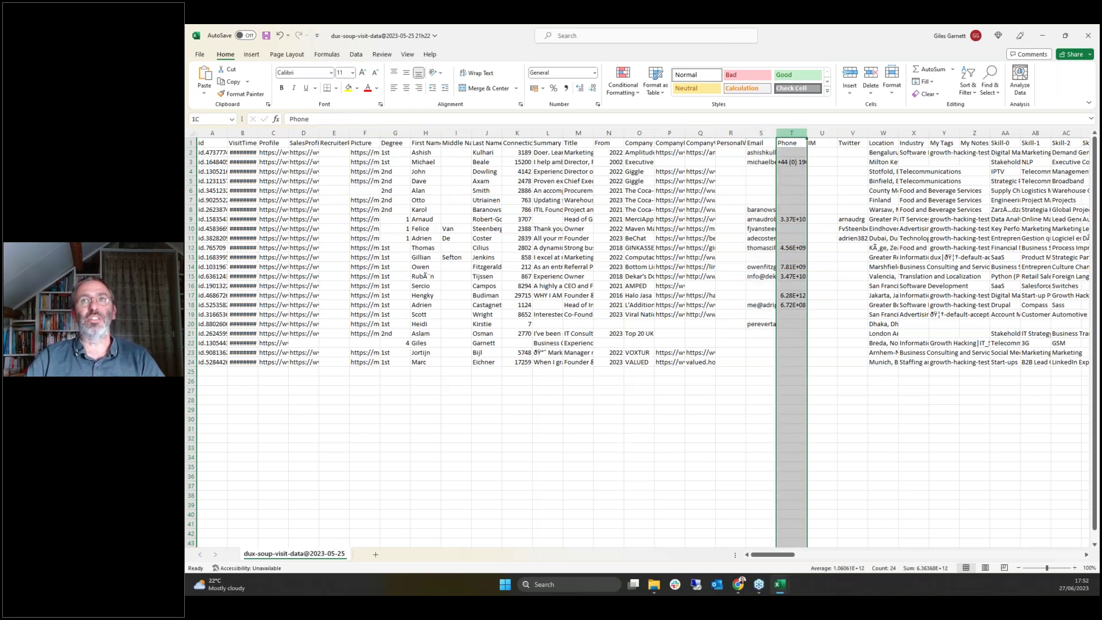
click(855, 133)
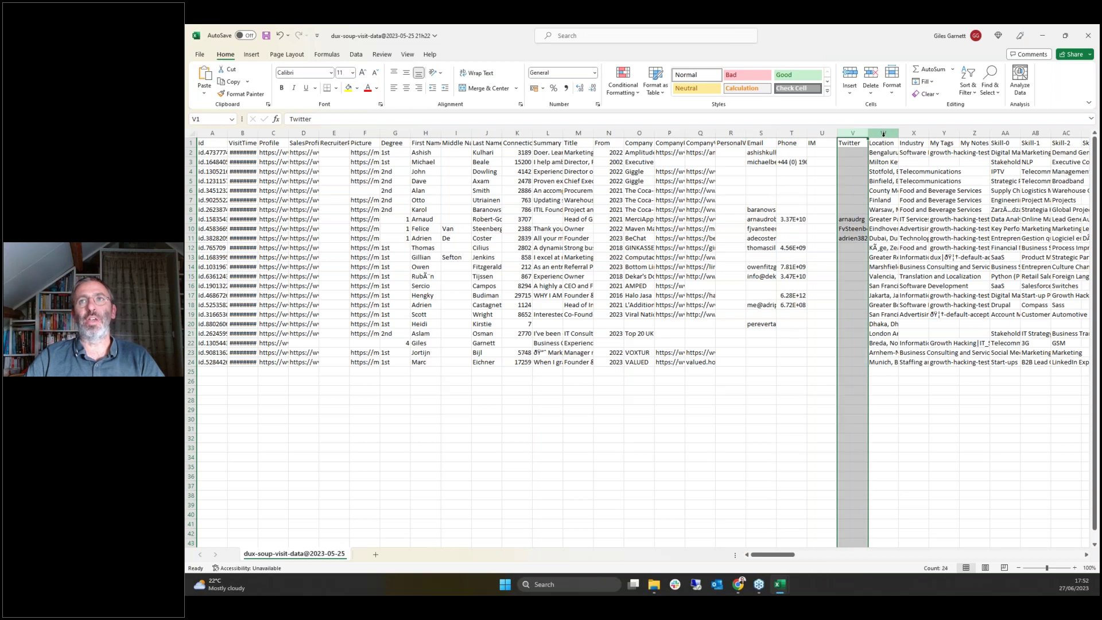
click(883, 133)
click(914, 133)
click(939, 134)
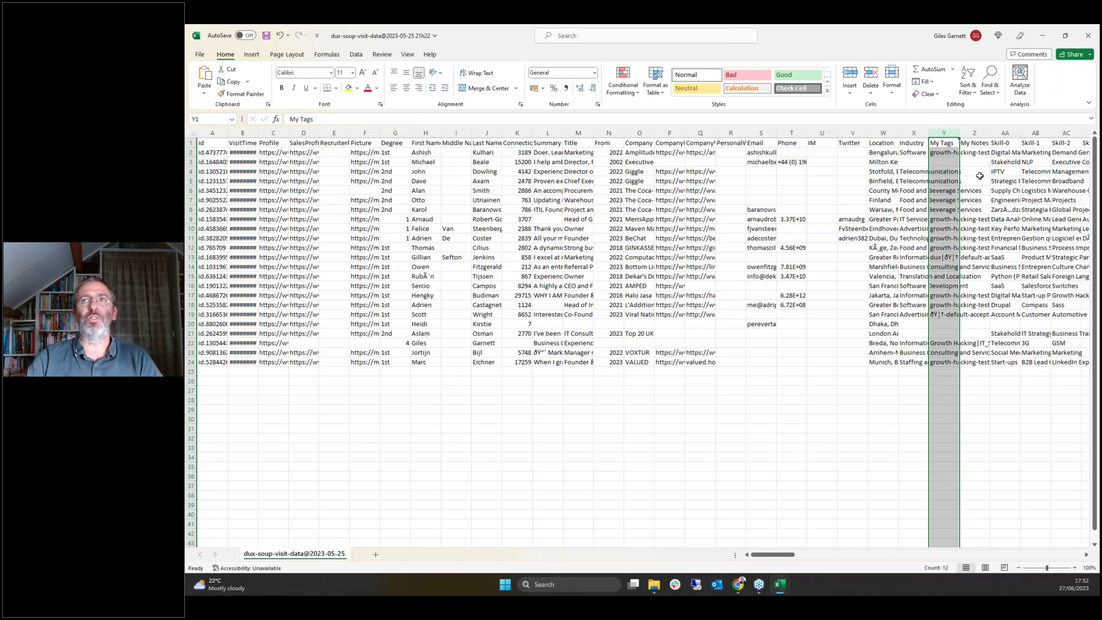
Examine the Skill, Position and School columns along row 4 of the visit data and return to the row's first cell.
click(980, 174)
key(Right)
key(Right)
key(Right)
key(Right)
key(Right)
key(Right)
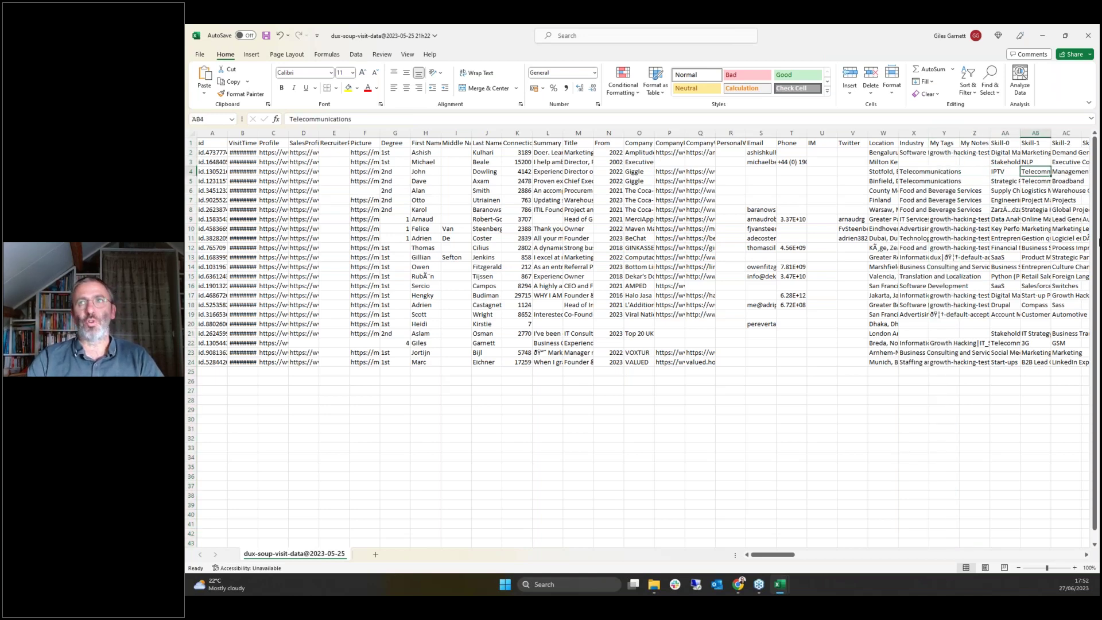
key(Right)
key(Right)
key(Right)
key(Right)
key(Right)
key(Right)
key(Right)
key(Right)
key(Right)
key(Right)
key(Right)
key(Right)
key(Right)
key(Right)
key(Right)
key(Right)
key(Right)
key(Right)
key(Right)
key(Right)
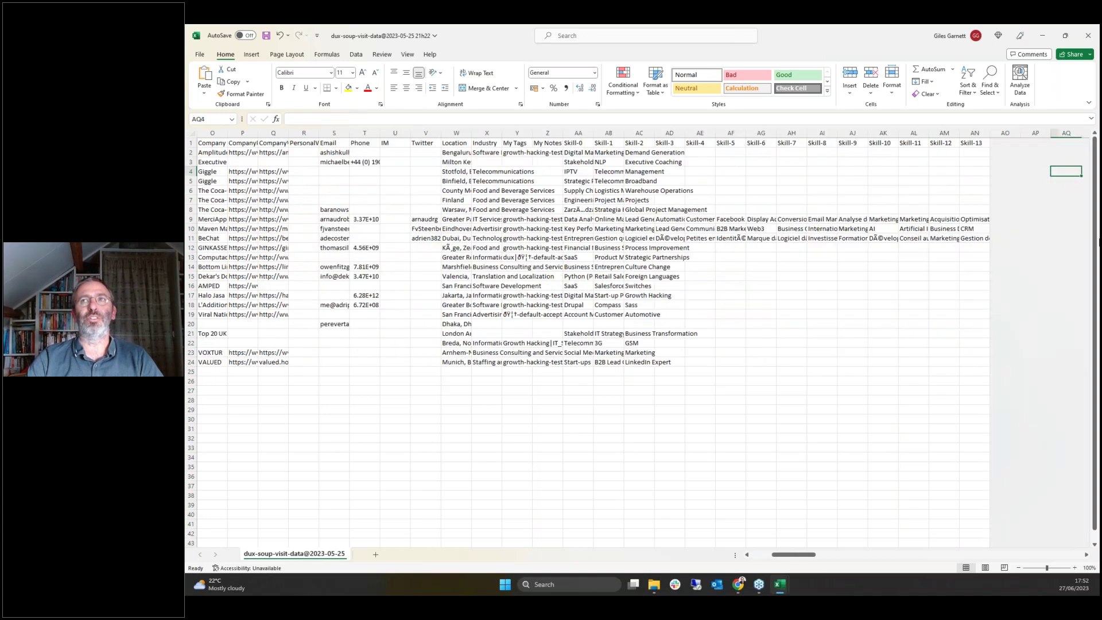
key(Right)
key(Right)
key(Right)
key(Right)
key(Right)
key(Right)
key(Right)
key(Right)
key(Right)
key(Right)
key(Right)
key(Right)
key(Right)
key(Right)
key(Right)
key(Right)
key(Right)
key(Right)
key(Right)
key(Right)
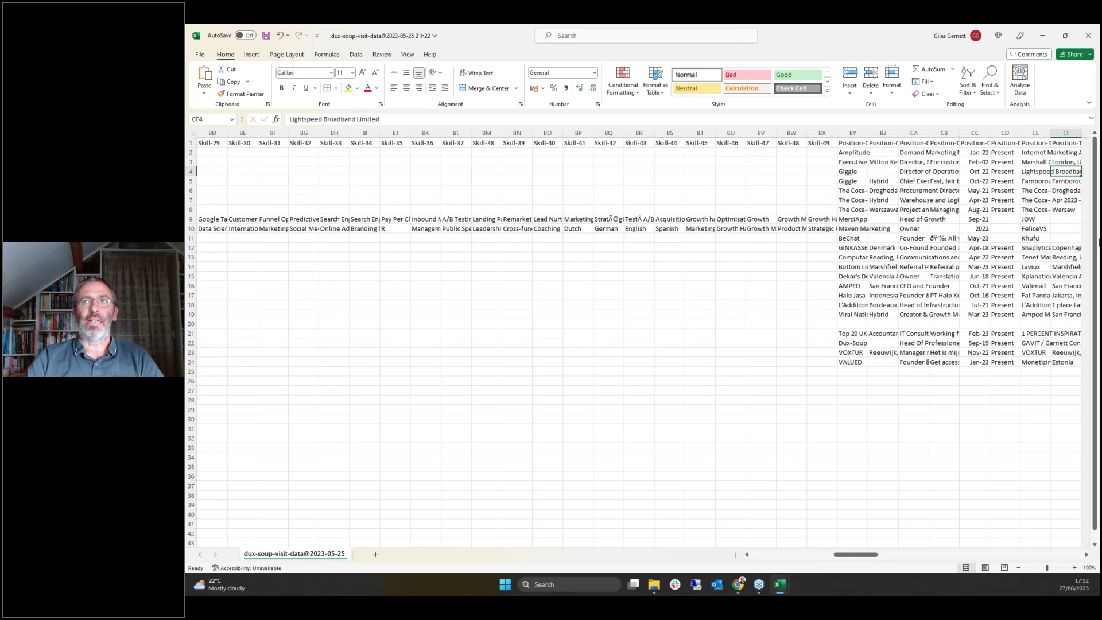
key(Right)
key(Right)
key(Right)
key(Right)
key(Right)
key(Right)
key(Right)
key(Right)
key(Right)
key(Right)
key(Right)
key(Right)
key(Right)
key(Right)
key(Right)
key(Right)
key(Right)
key(Right)
key(Right)
key(Right)
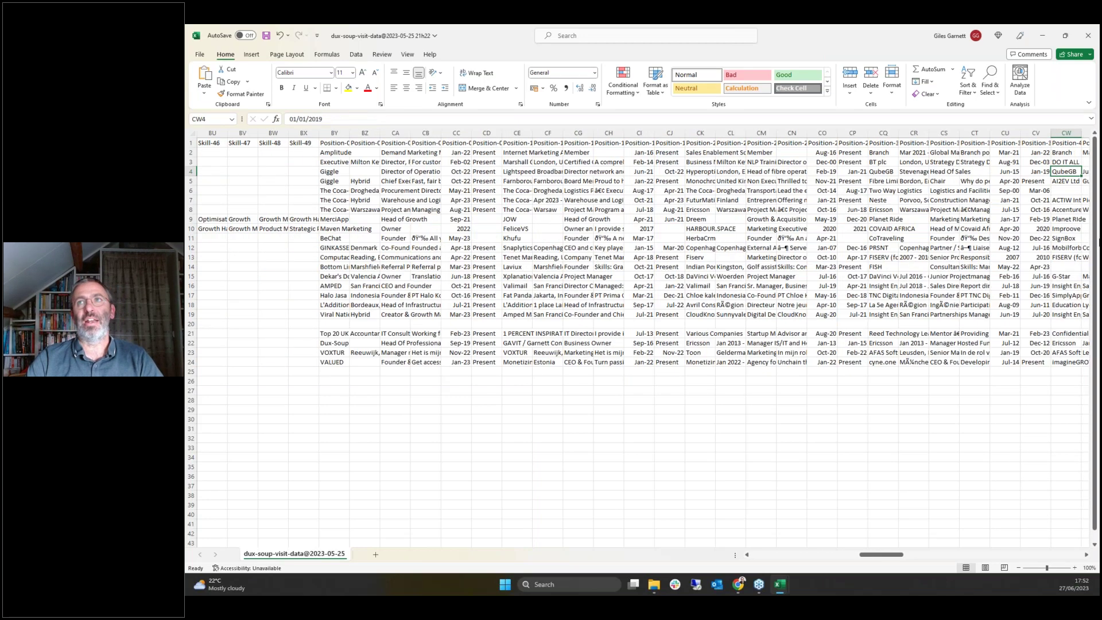
key(Right)
key(Right)
key(Right)
key(Right)
key(Right)
key(Right)
key(Right)
key(Right)
key(Right)
key(Right)
key(Right)
key(Right)
key(Right)
key(Right)
key(Right)
key(Right)
key(Right)
key(Right)
key(Right)
key(Right)
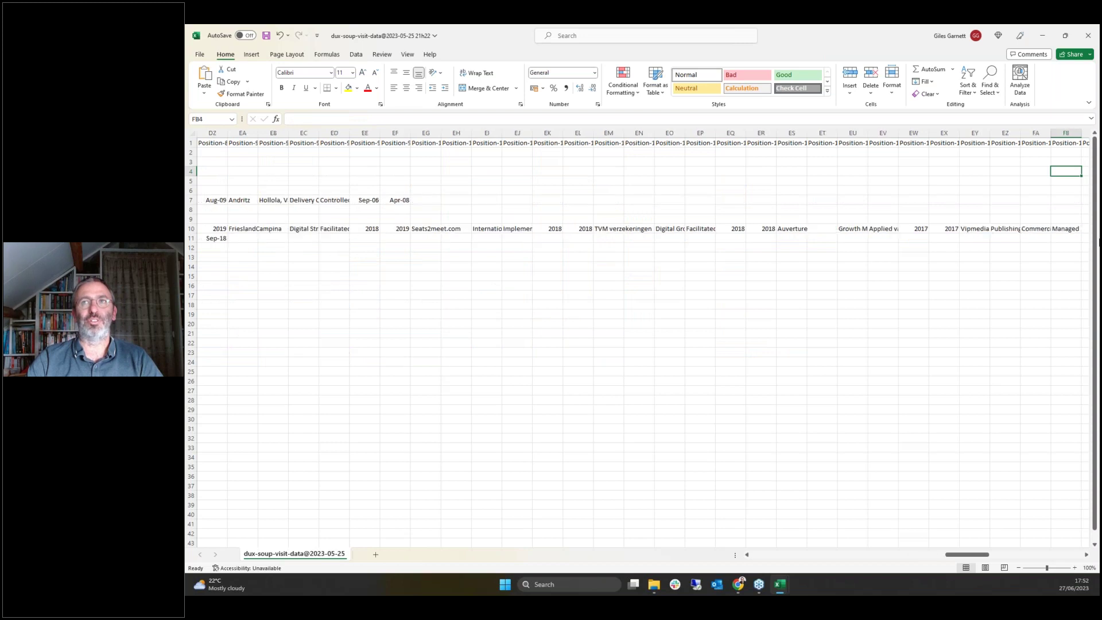
key(Right)
key(Right)
key(Right)
key(Right)
key(Right)
key(Right)
key(Right)
key(Right)
key(Right)
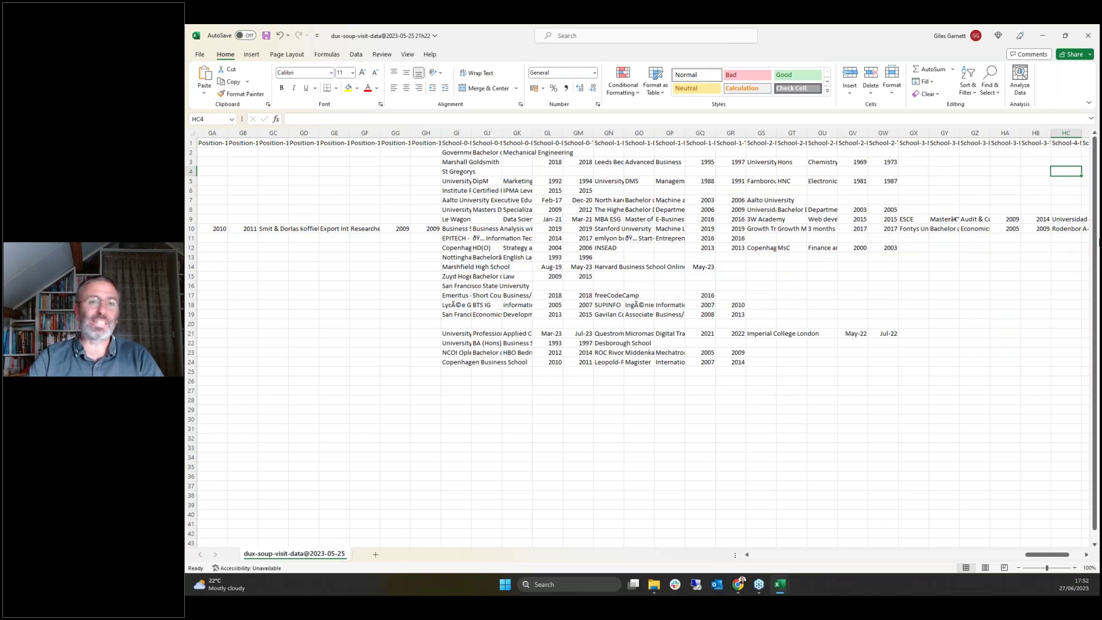
key(Home)
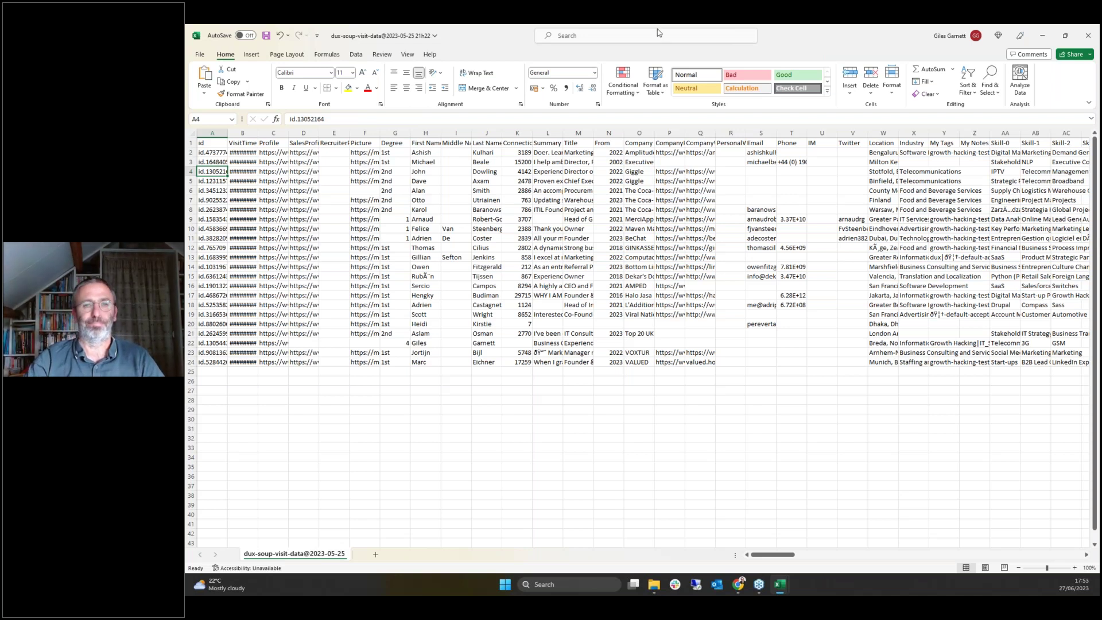
Minimize both Excel workbooks and open the Dux-Soup extension over the Questions slide in Chrome.
click(1043, 35)
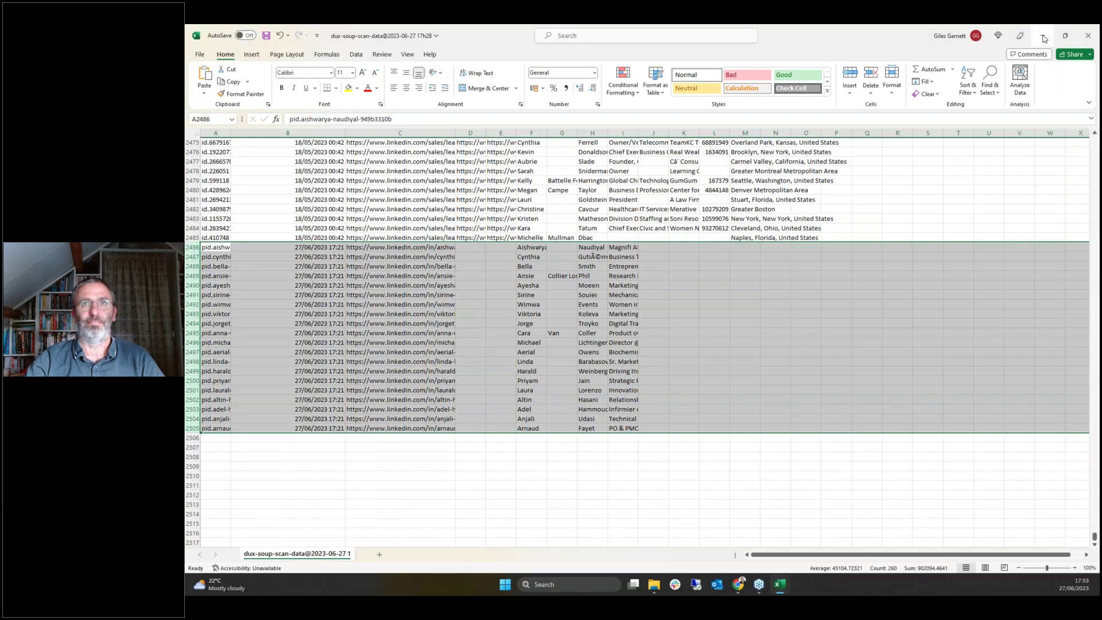
click(1043, 37)
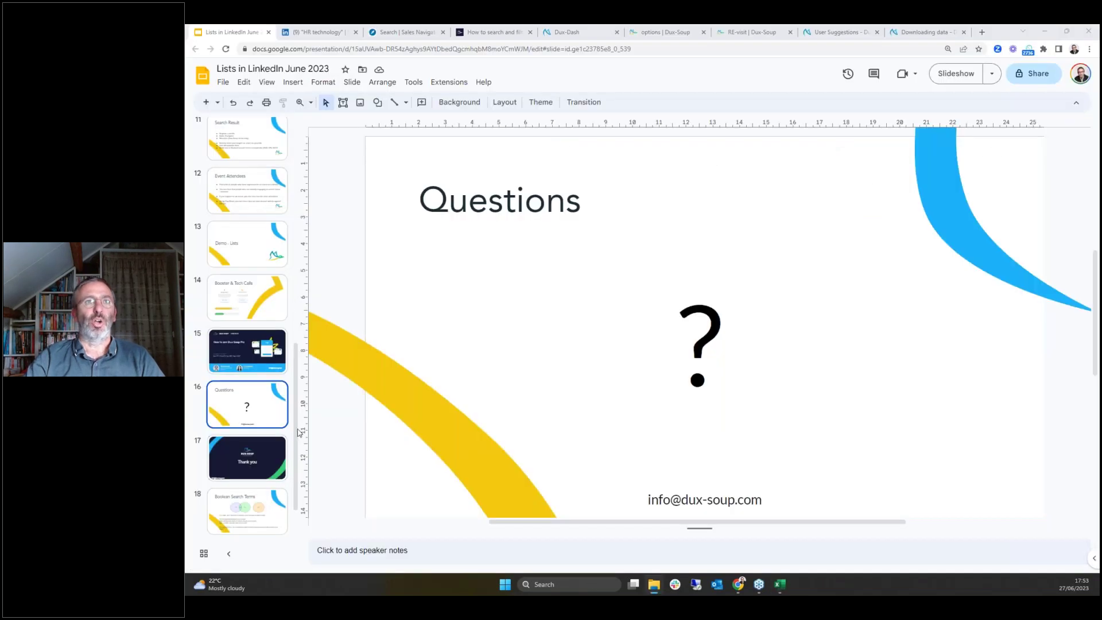
click(1028, 54)
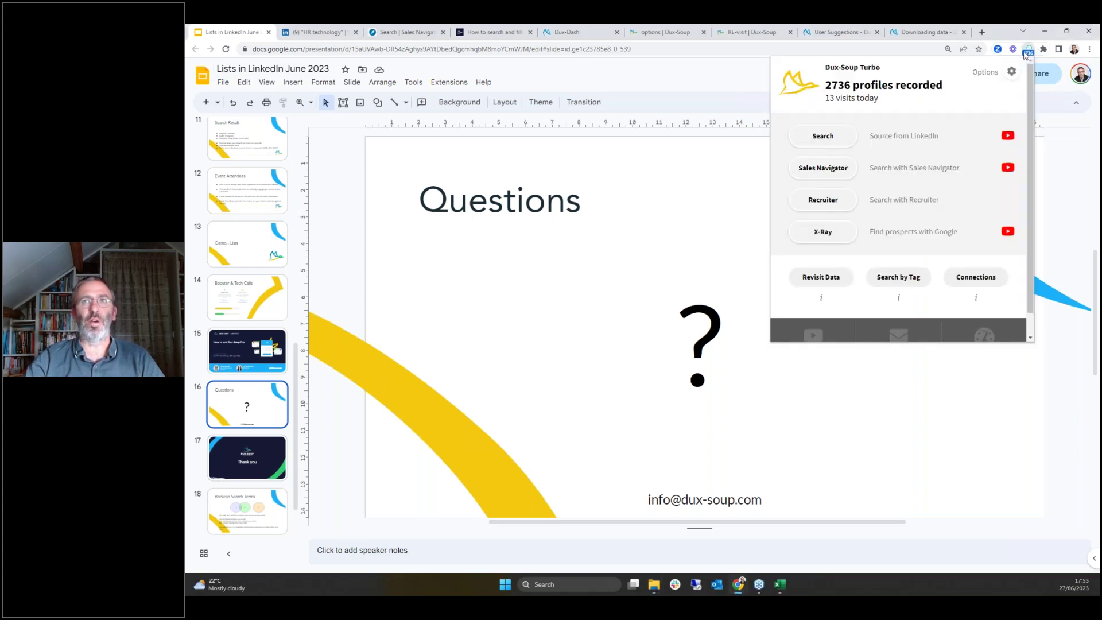
click(345, 589)
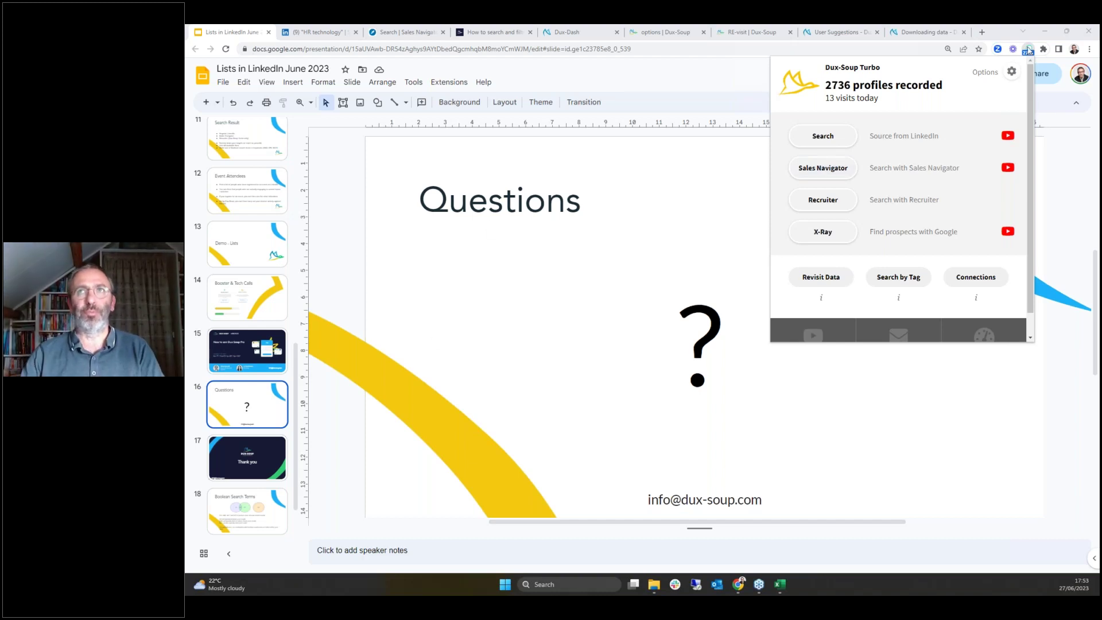
Run a Dux-Soup X-Ray search on Google for LinkedIn profiles with the title CEO and the location Truro, UK.
click(822, 236)
click(457, 211)
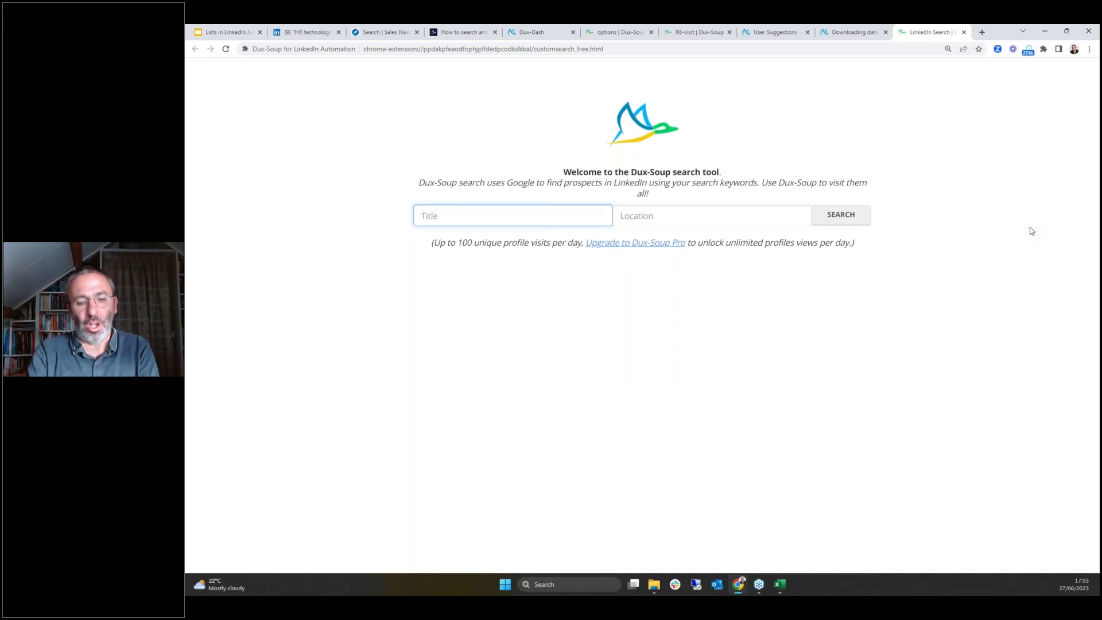
text(CEO)
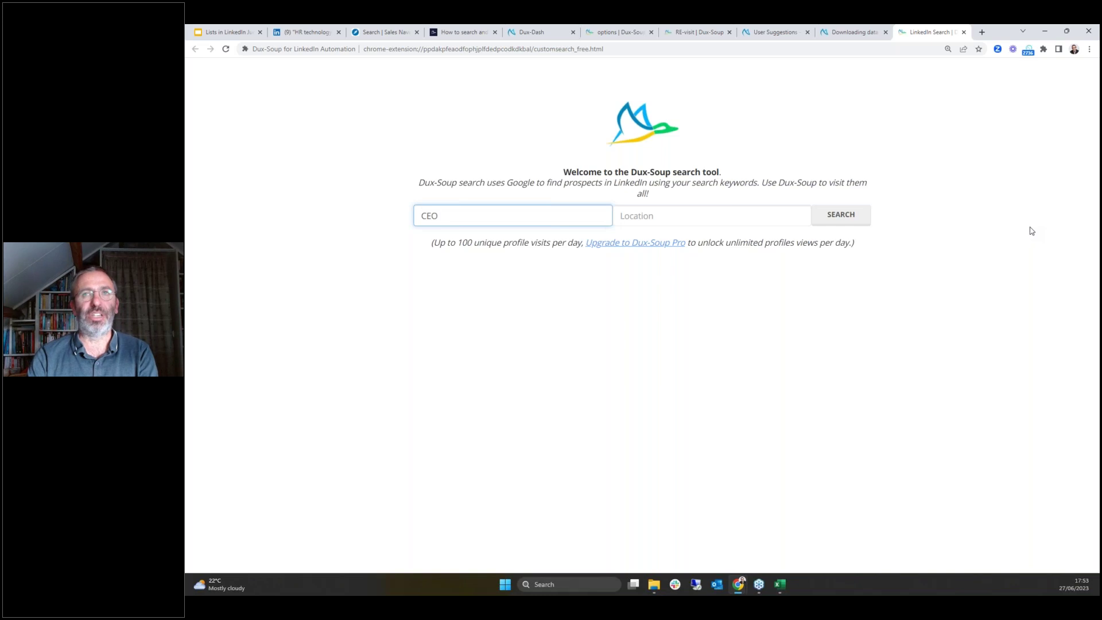
click(679, 216)
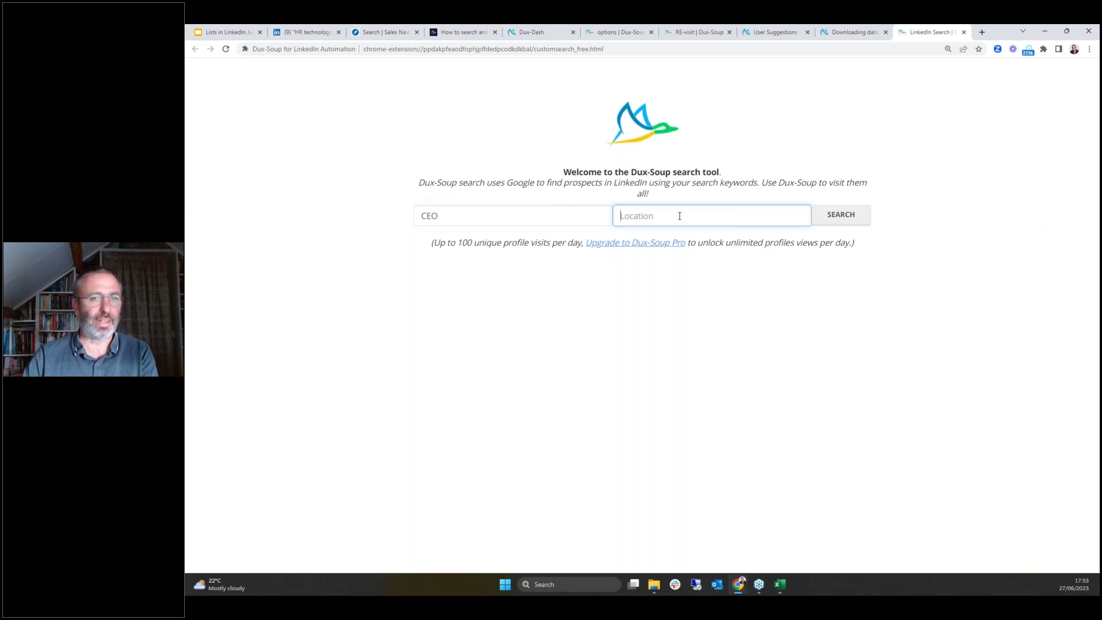
text(Tru)
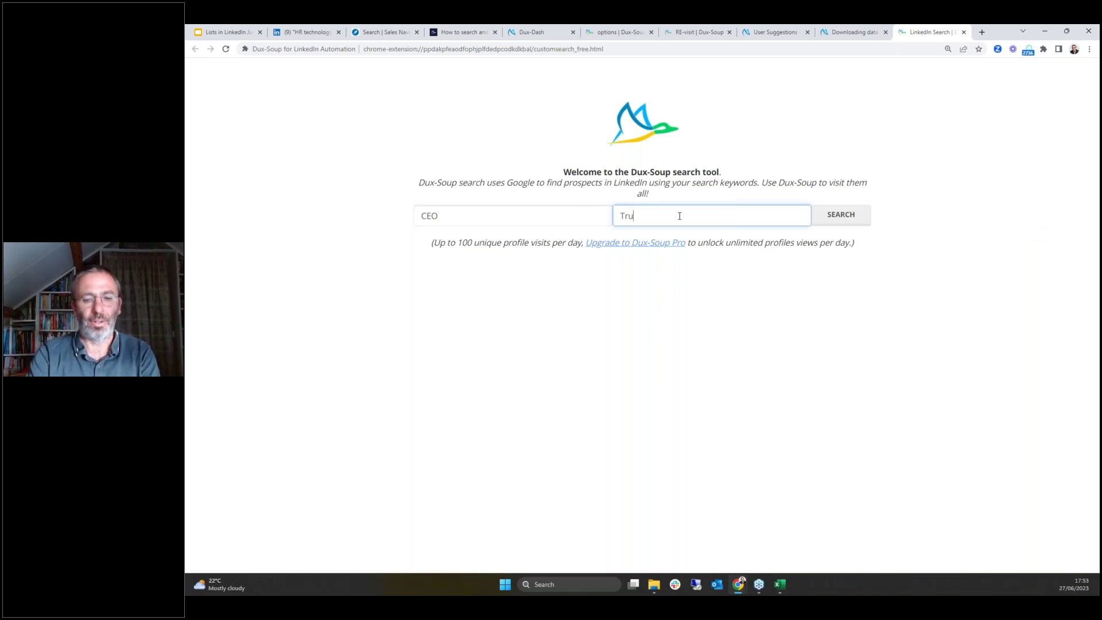
text(ro, UK)
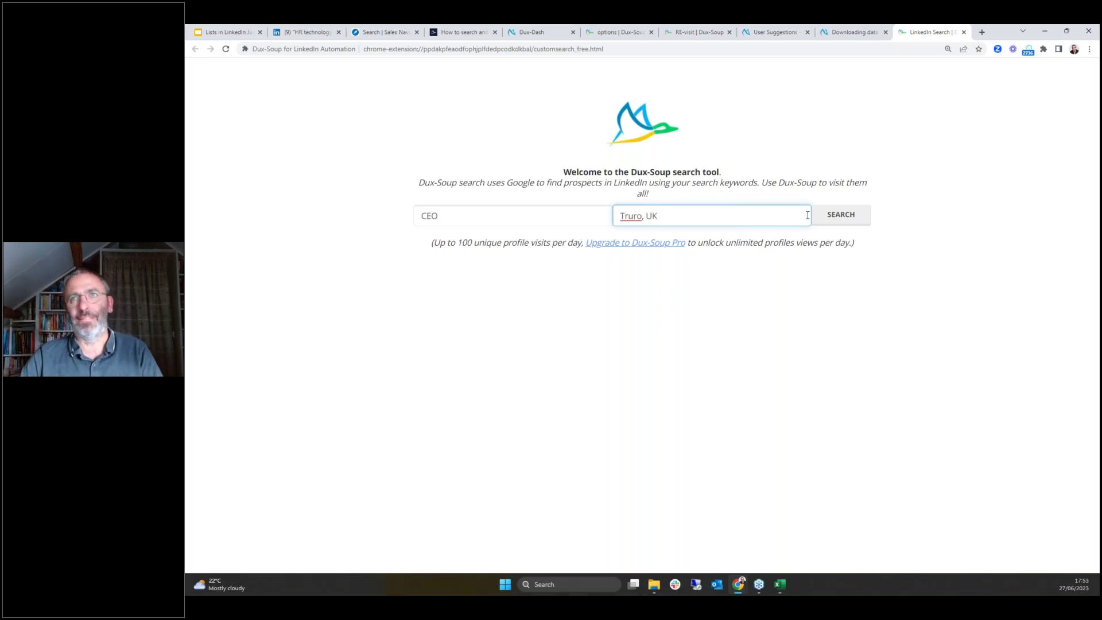
click(845, 216)
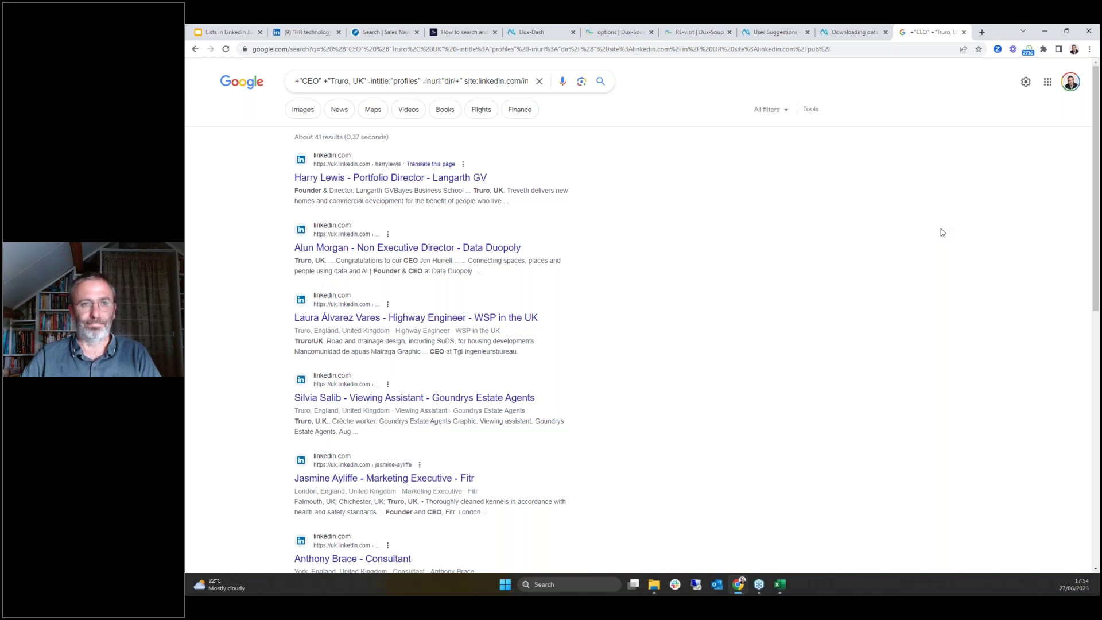
Return to the Lists in LinkedIn June 2023 deck, present the Questions slide full screen and end the slideshow.
click(230, 32)
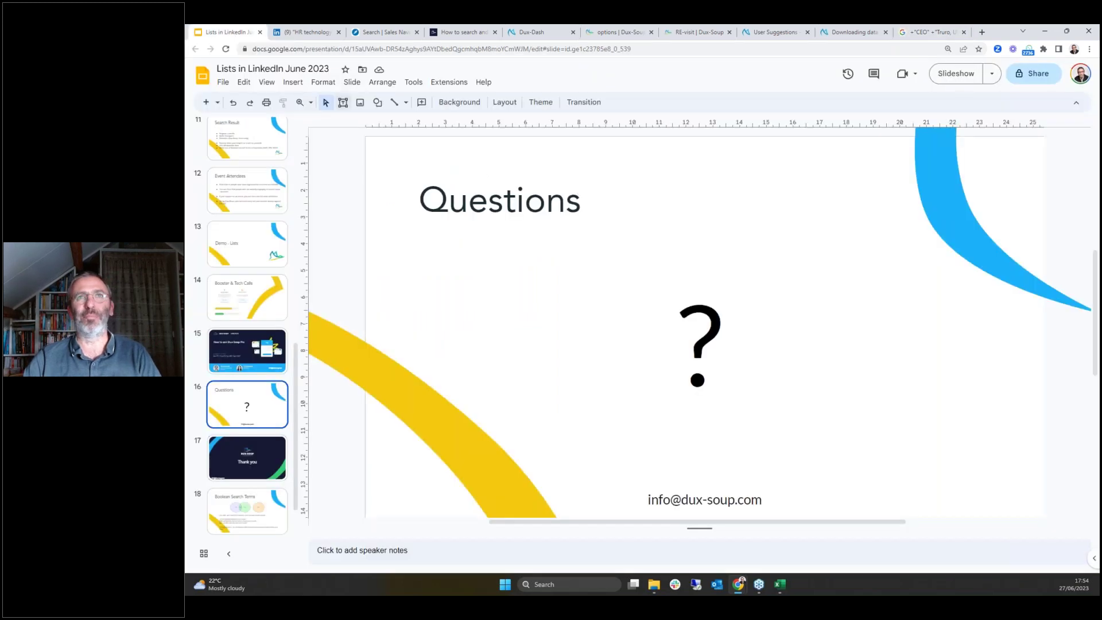
click(952, 74)
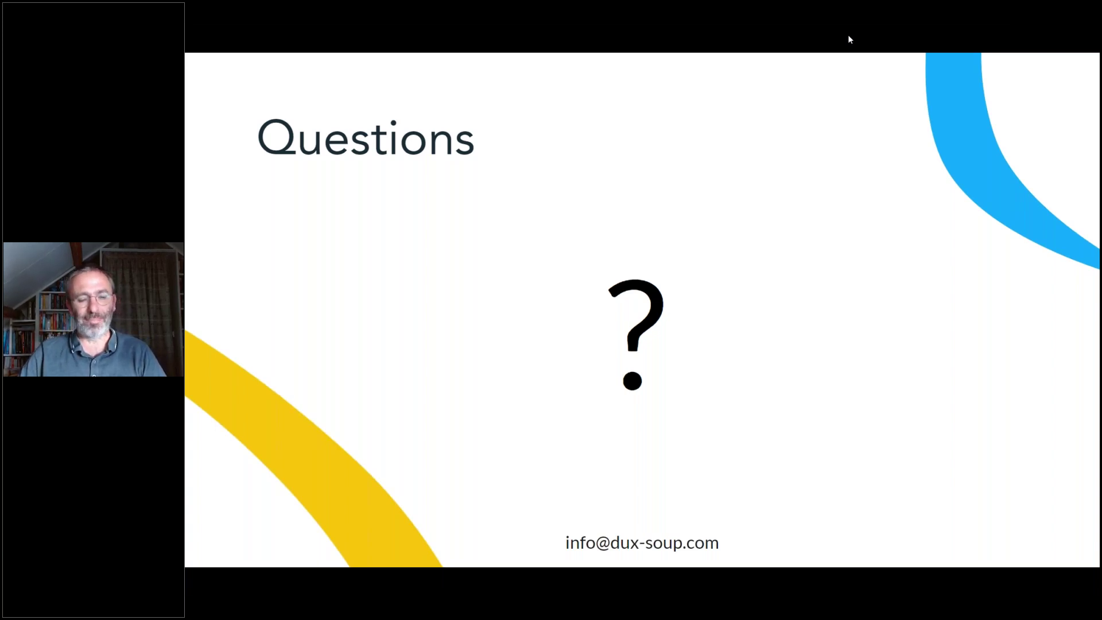
key(Escape)
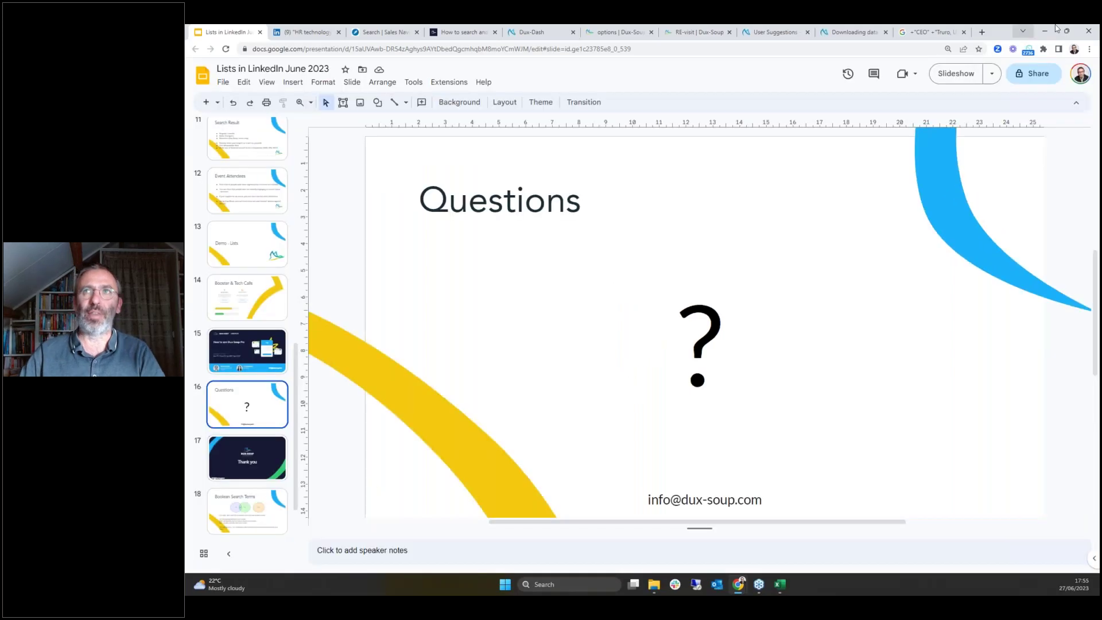
Open Chrome's On startup settings to show the options for which pages load at launch.
click(1090, 49)
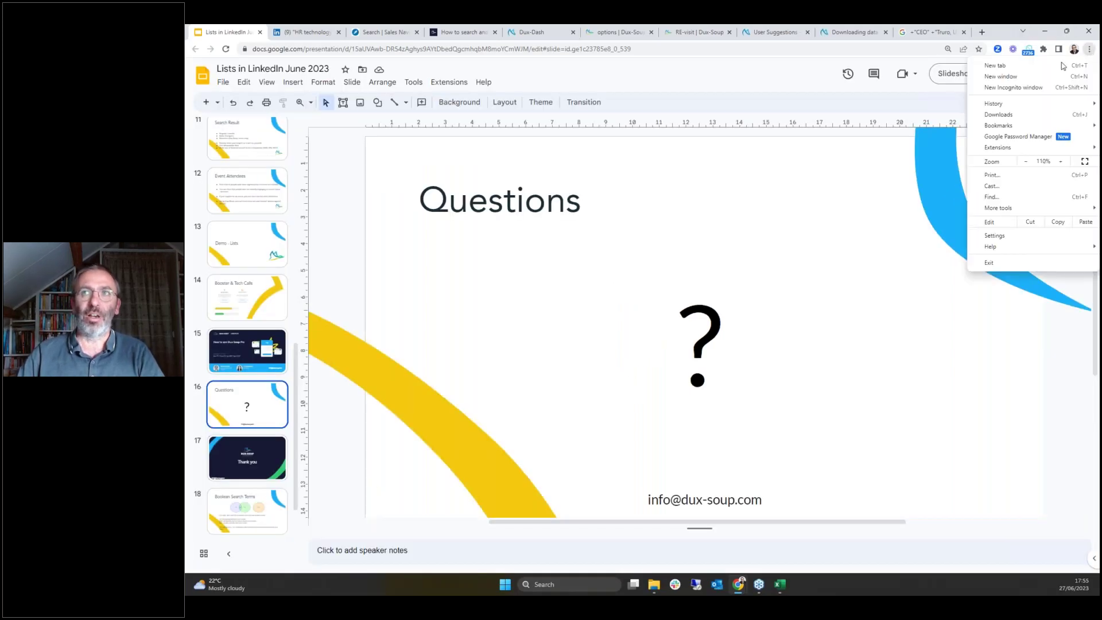
click(1005, 236)
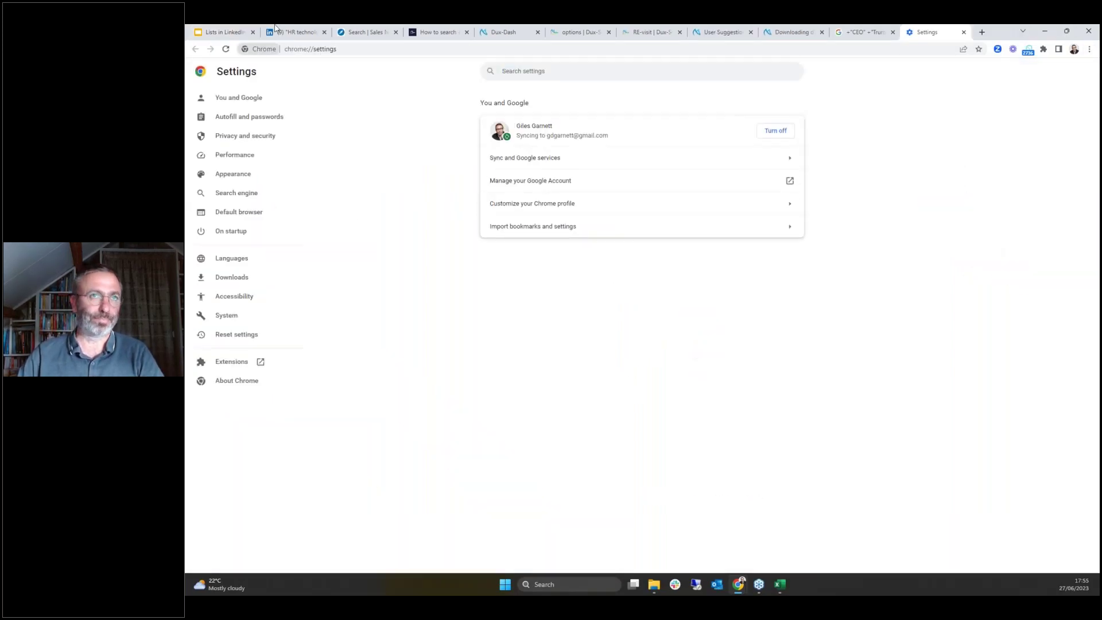
click(240, 233)
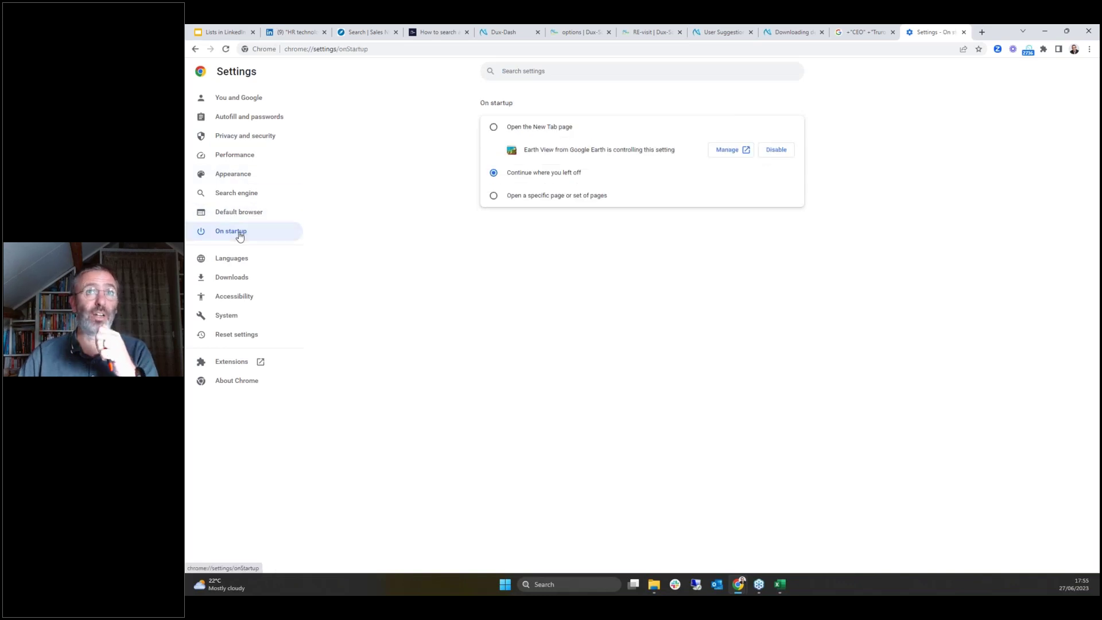